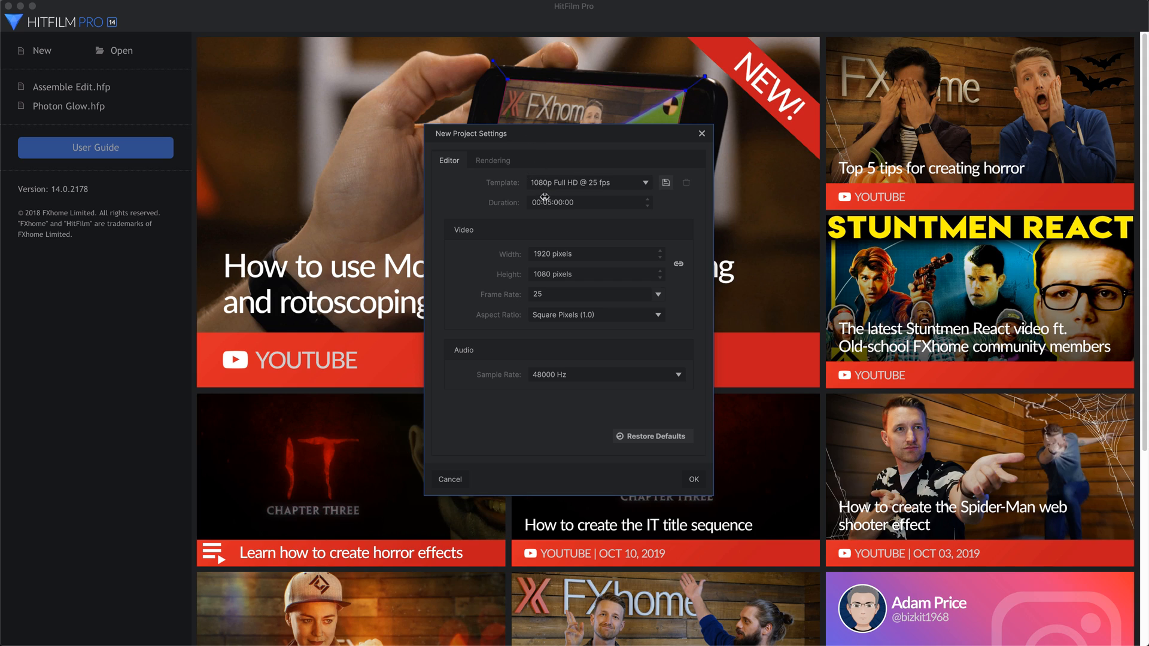
- Create a new project from the 1080p Full HD @ 25 fps template and review its project settings
left_click(694, 478)
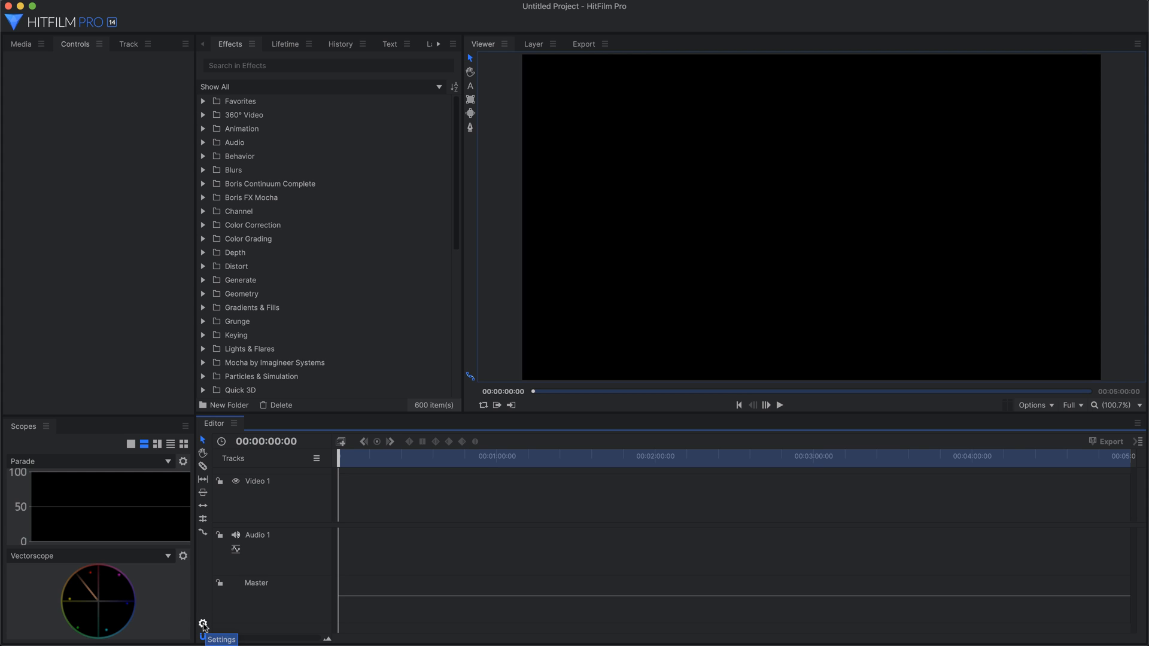
left_click(204, 624)
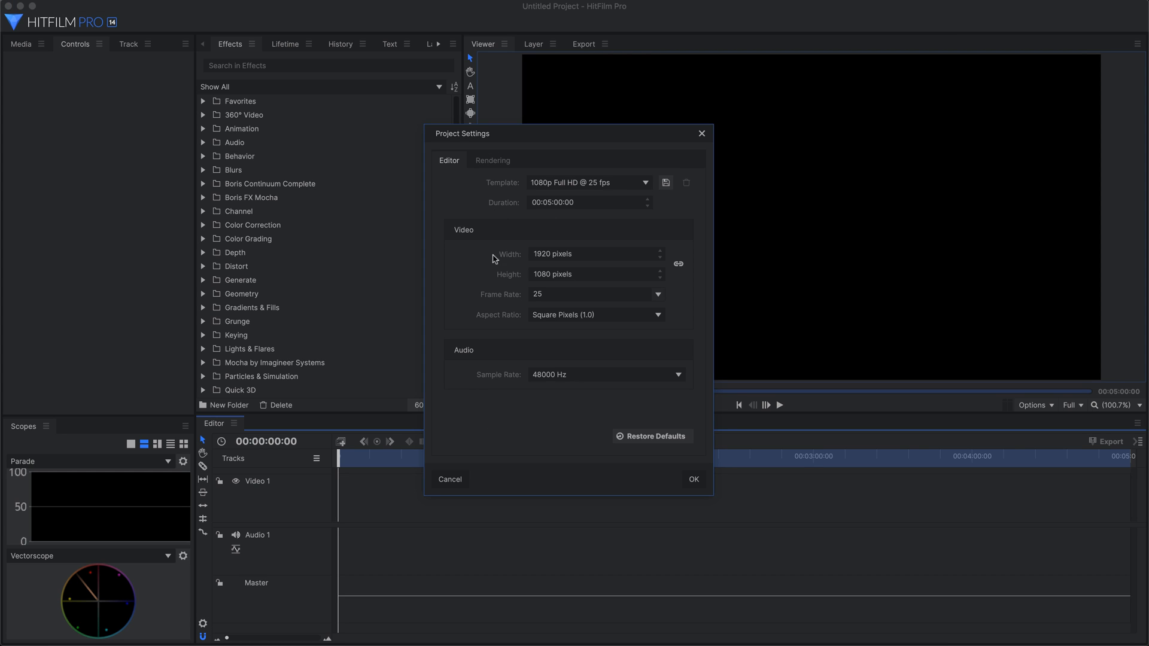
left_click(457, 482)
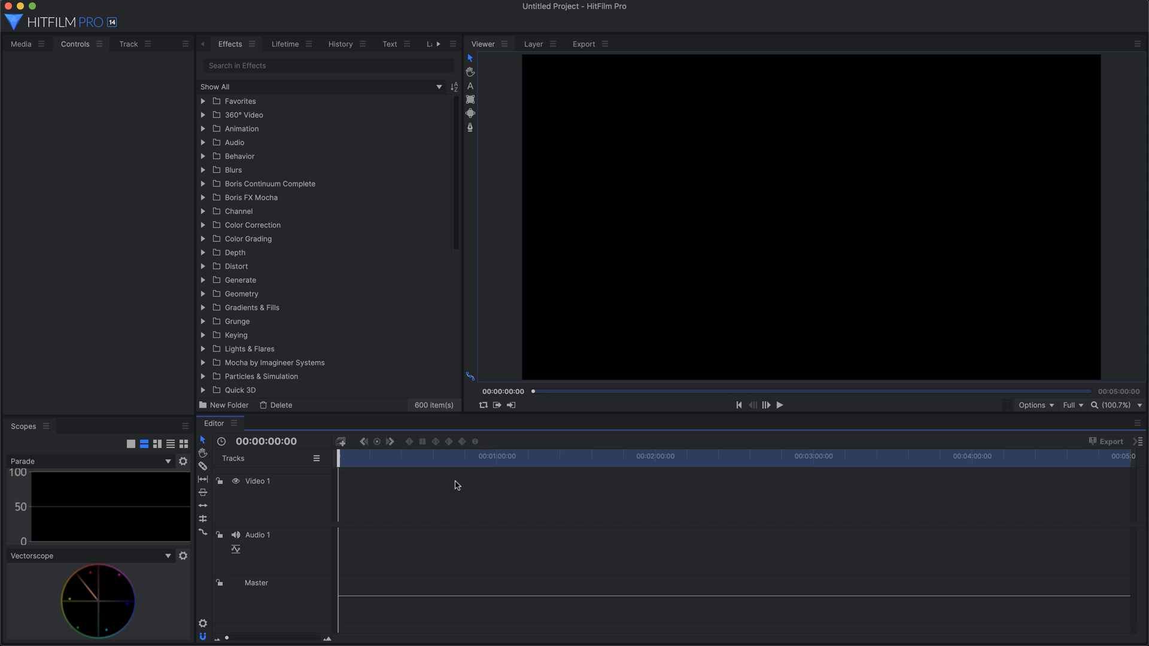
- Open the recent project Assemble Edit.hfp
left_click(96, 6)
mouse_move(135, 33)
left_click(236, 29)
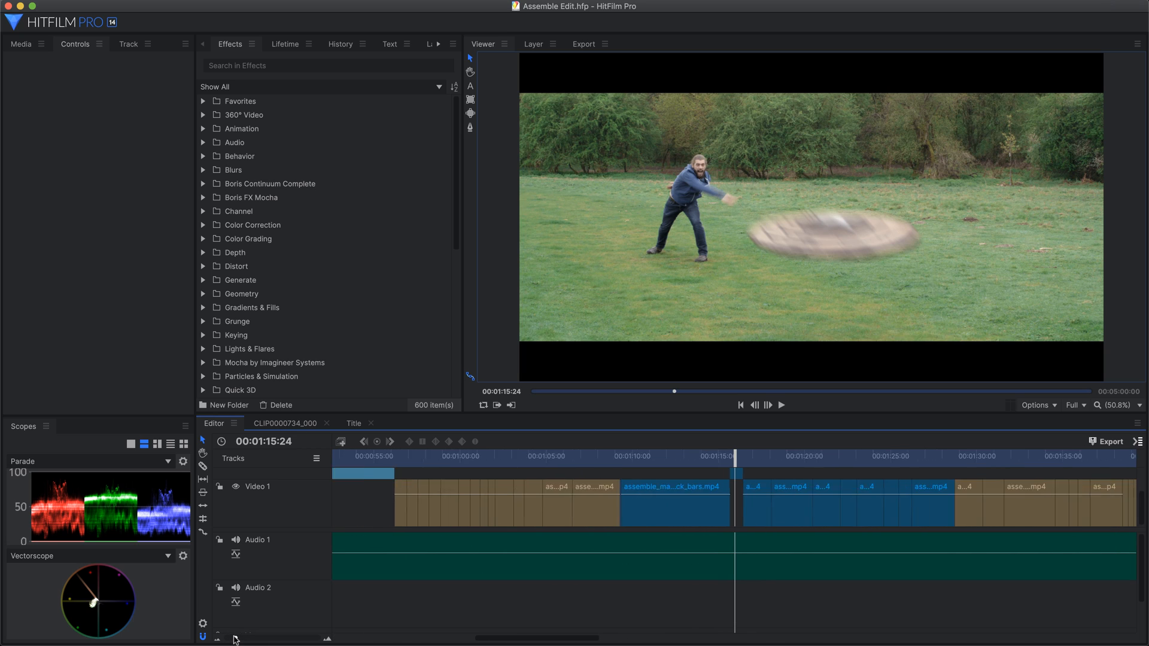
- Examine the layer stack of the CLIP0000734_000 composite shot and compare it with the Title and Editor timelines
left_click(286, 423)
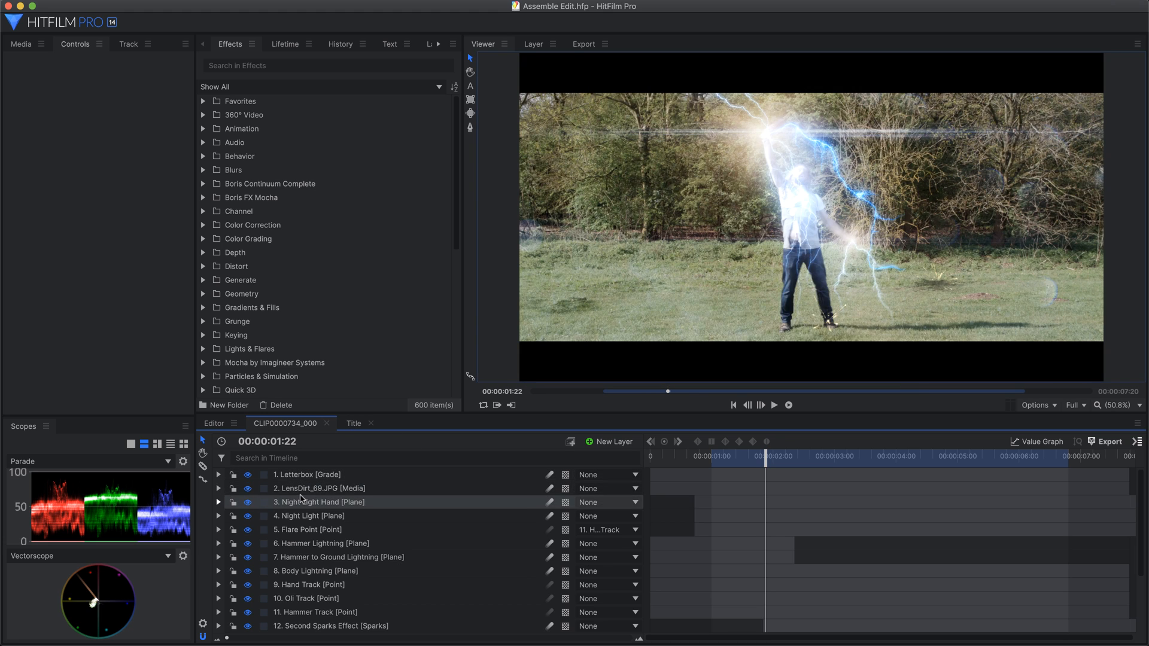
scroll(301, 498, "down", 3)
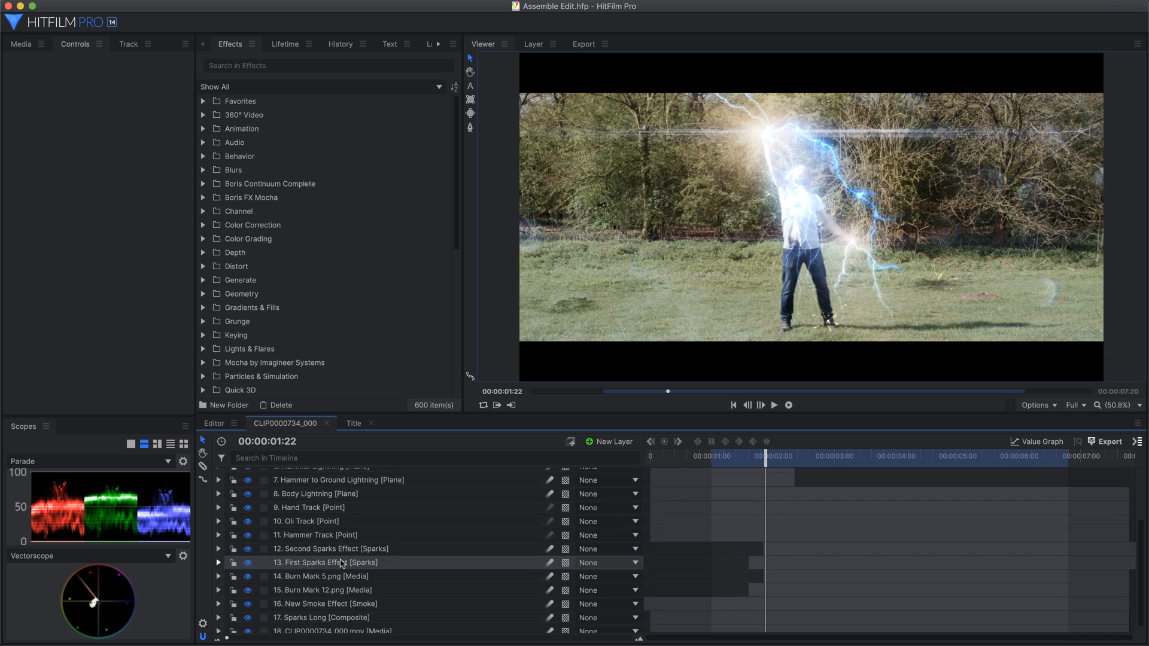
scroll(341, 559, "up", 3)
left_click(355, 425)
left_click(298, 423)
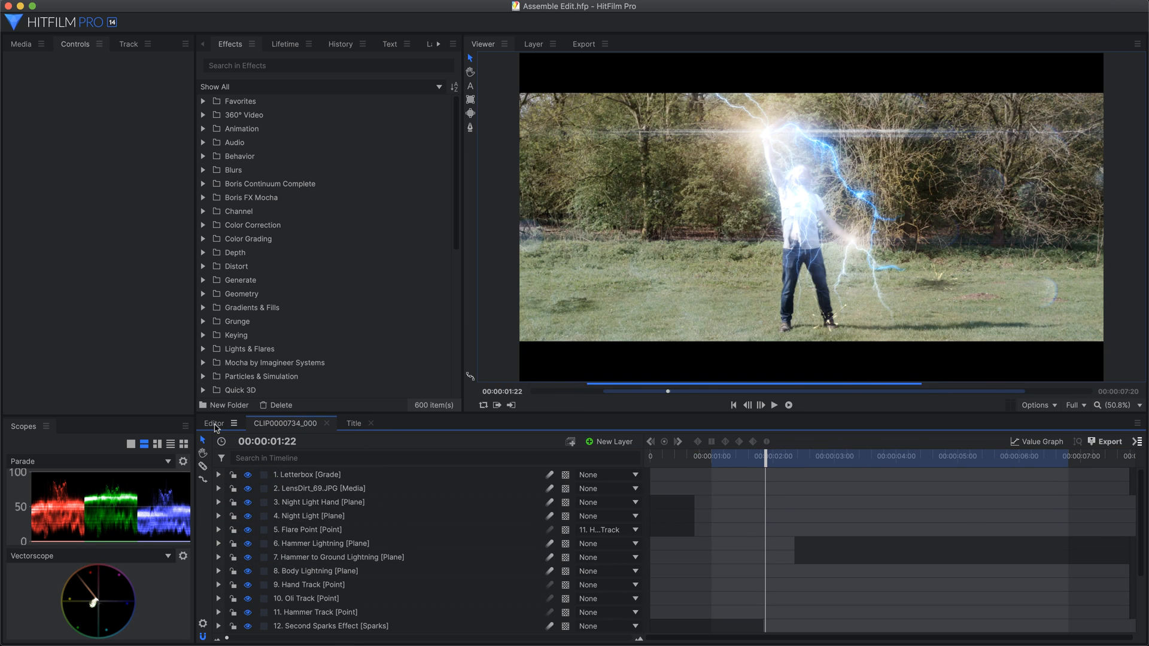
left_click(214, 424)
left_click(288, 424)
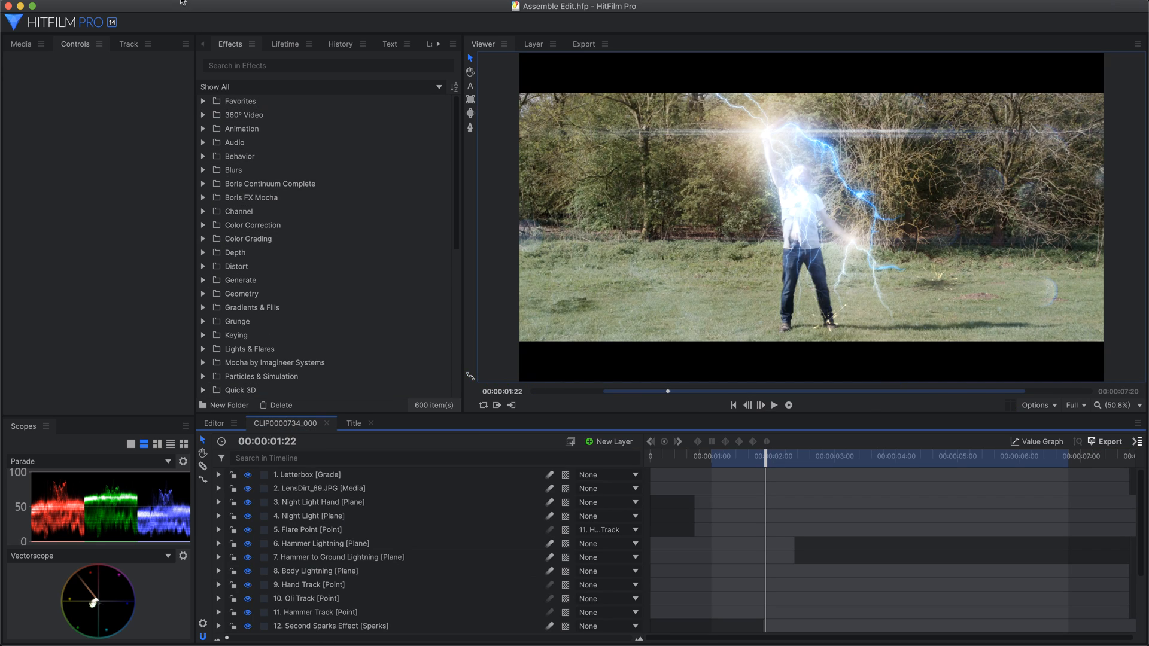
- Switch to the Editing workspace and show the main editor timeline
left_click(153, 0)
mouse_move(164, 10)
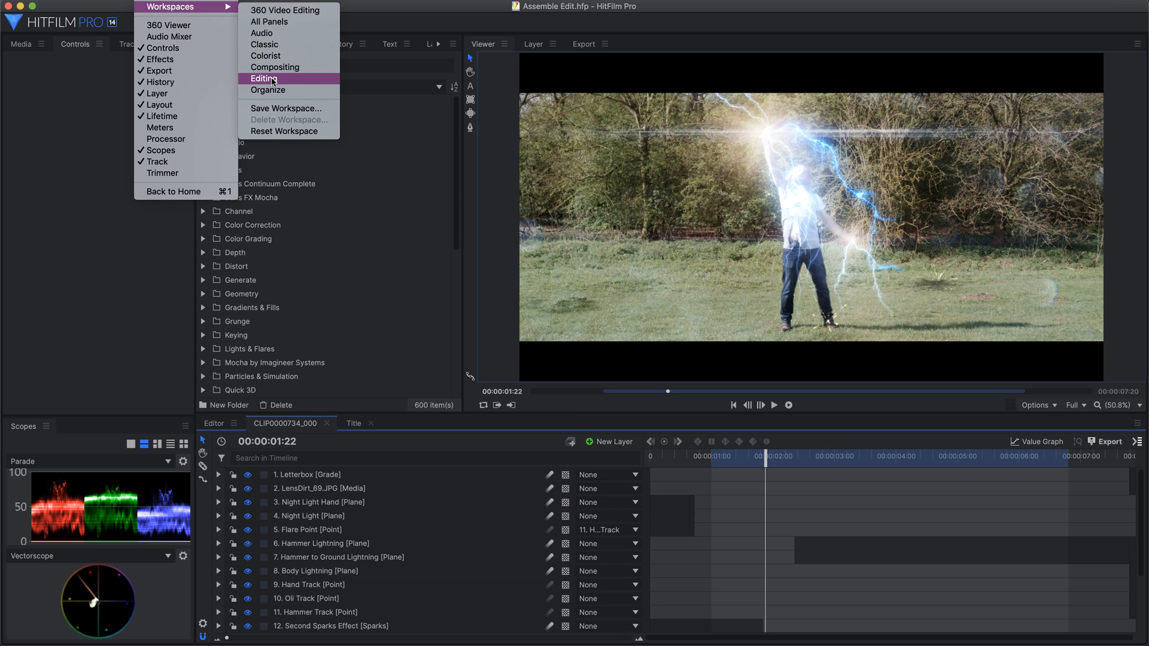
left_click(273, 82)
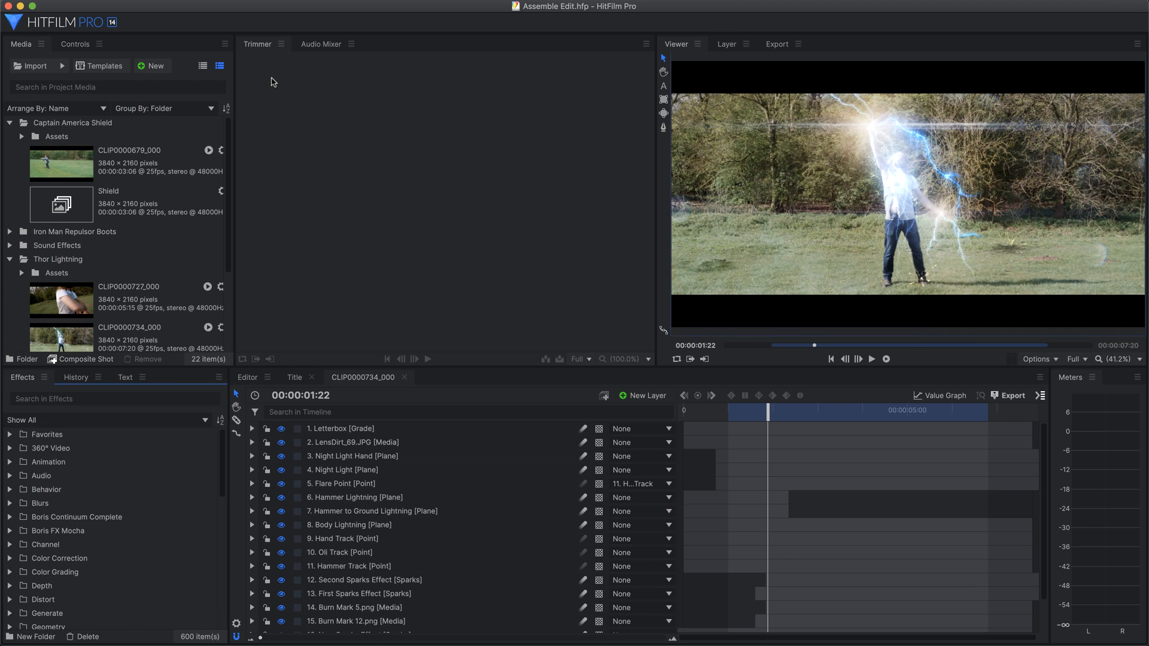
left_click(248, 377)
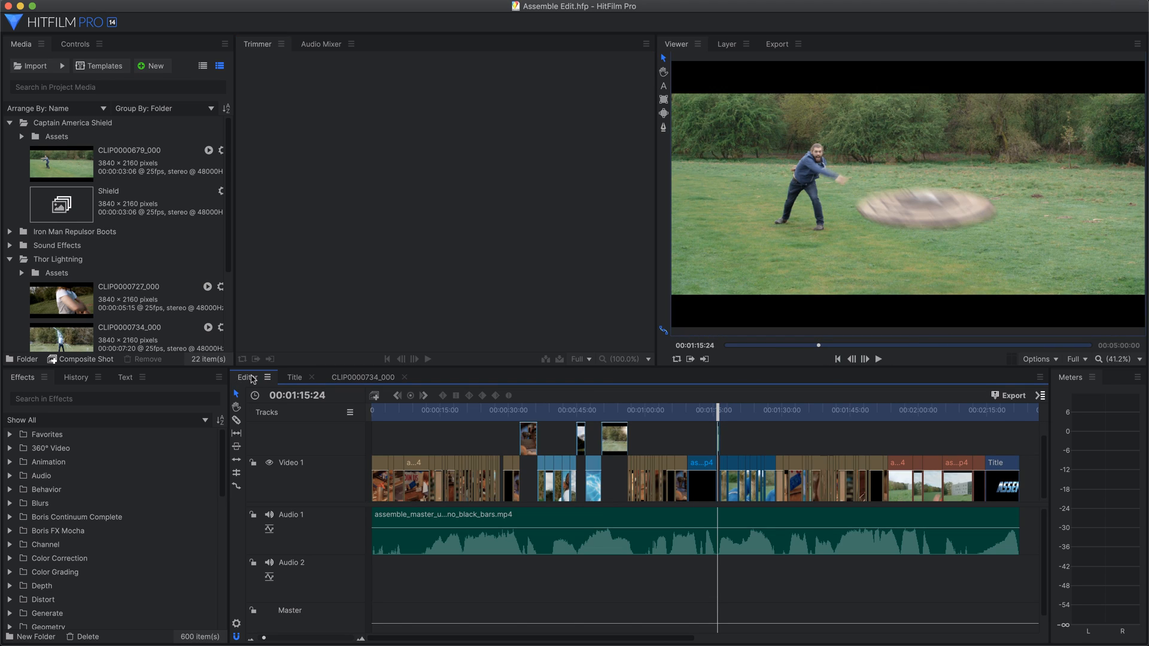
left_click(150, 0)
mouse_move(161, 10)
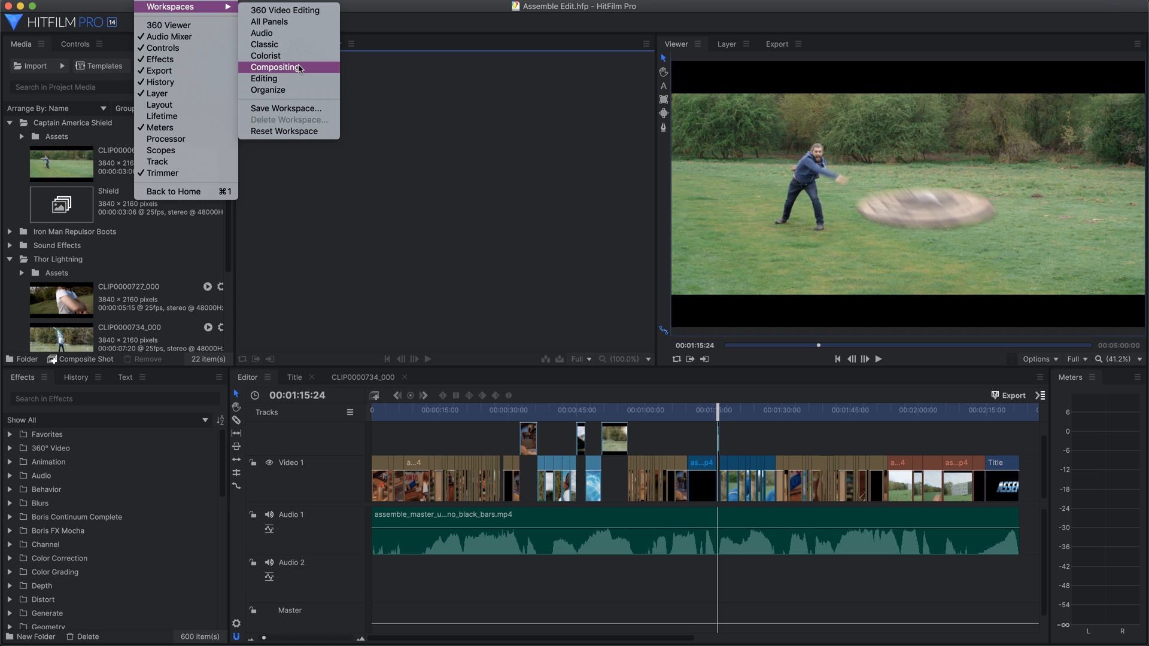
left_click(298, 111)
- Browse the project media, expanding the Title folder and the Assets folder inside Thor Lightning to examine their items
left_click(27, 44)
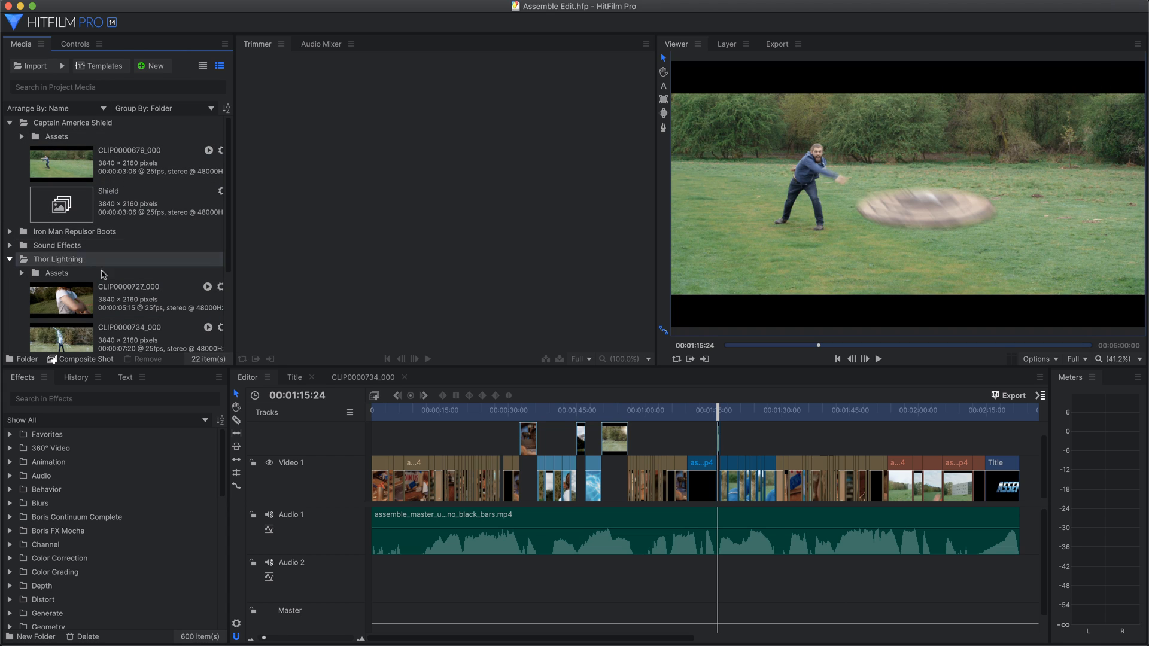
scroll(115, 291, "down", 5)
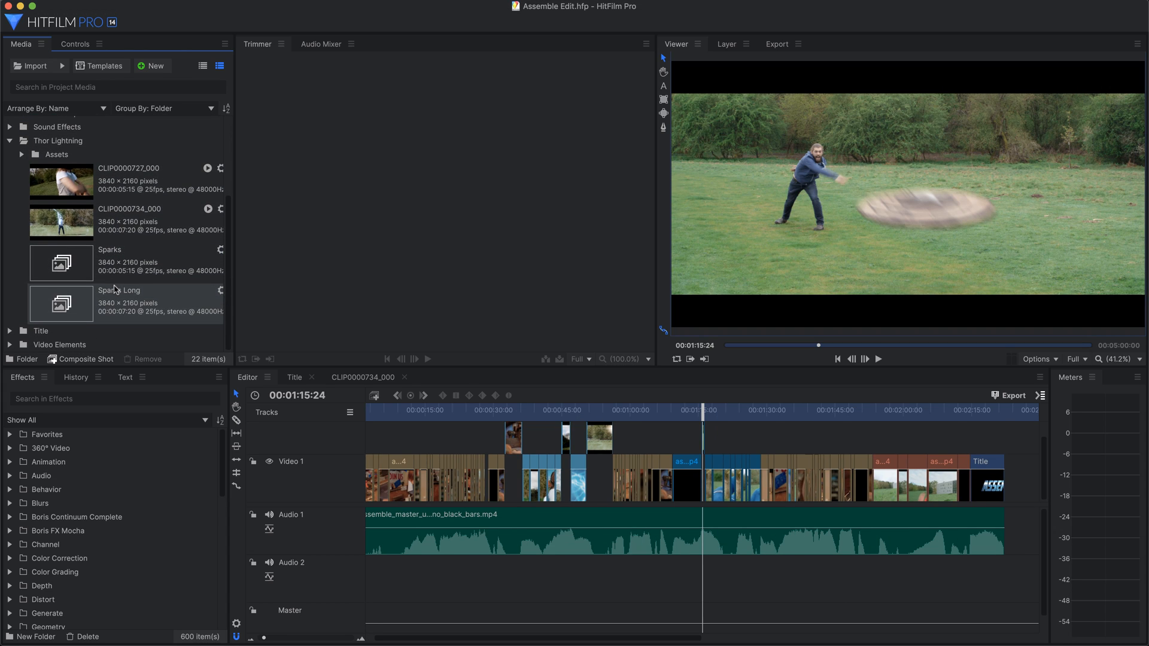
left_click(11, 329)
scroll(14, 330, "down", 3)
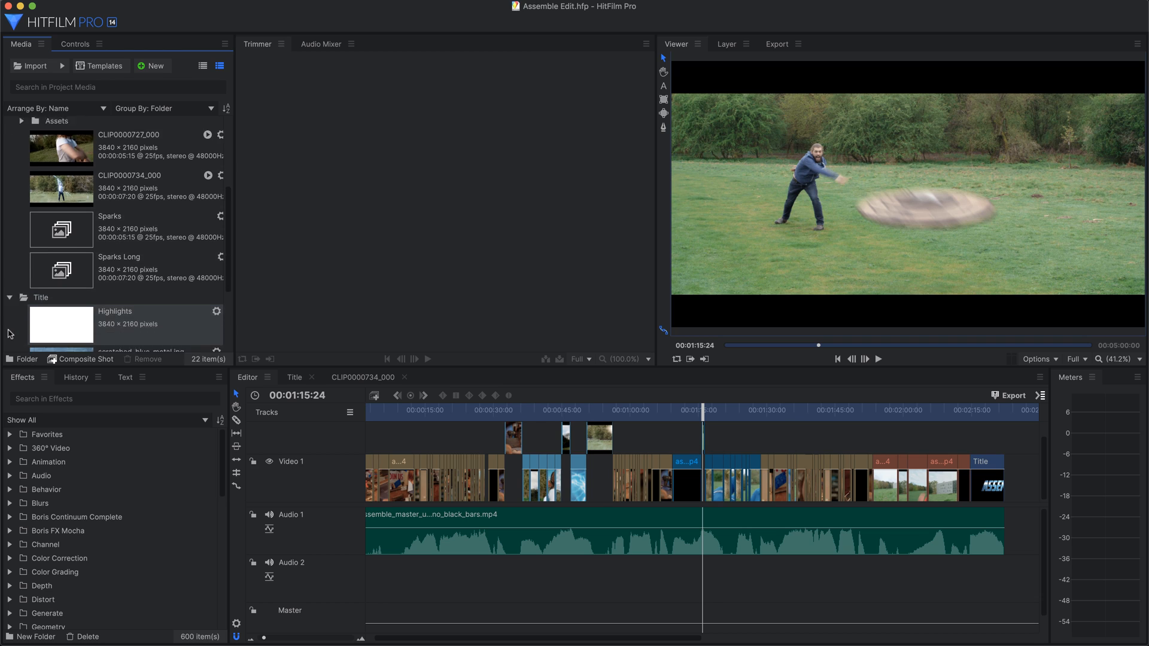
left_click(112, 203)
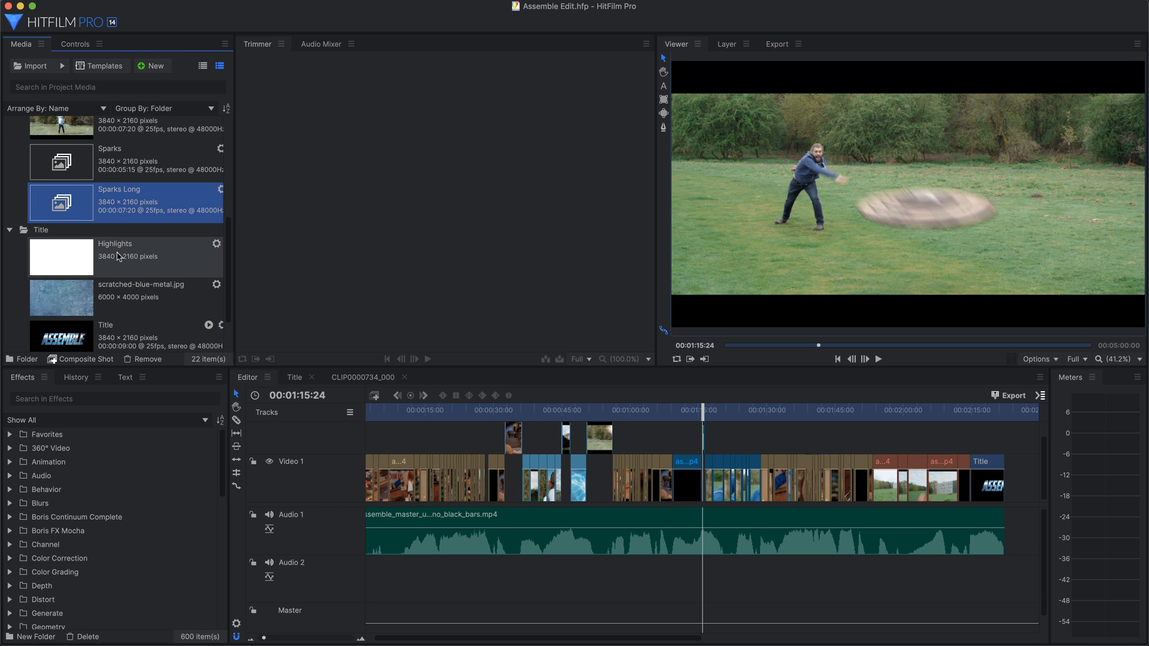
left_click(117, 252)
scroll(21, 239, "up", 5)
left_click(21, 240)
scroll(120, 269, "down", 3)
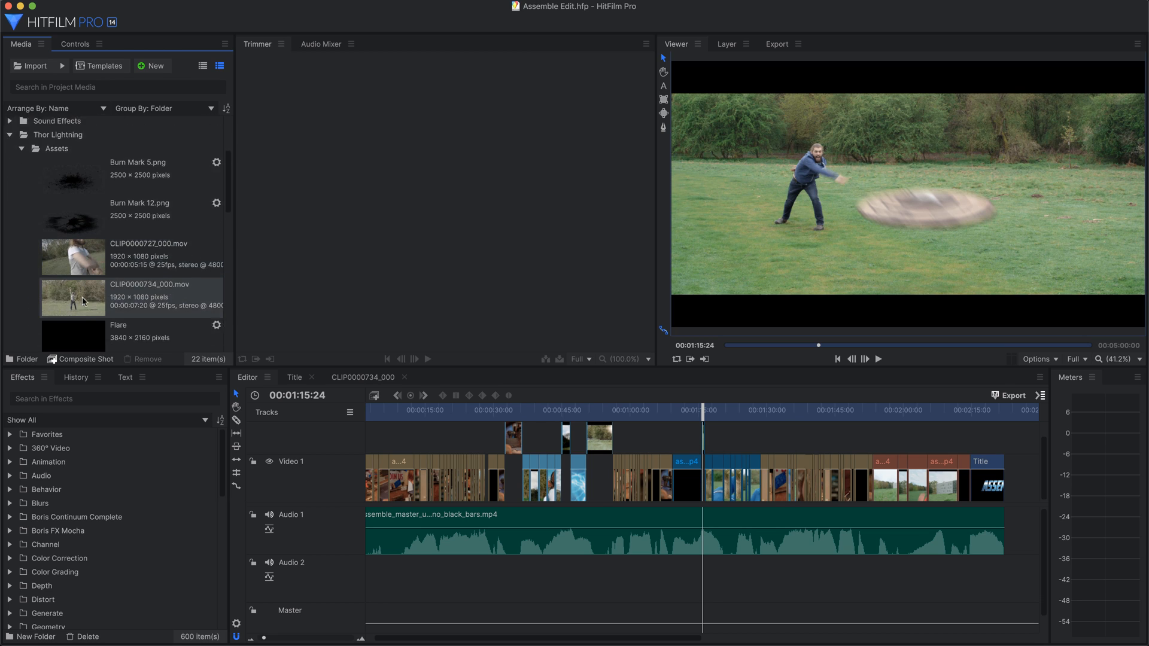
- Load CLIP0000727_000.mov into the Trimmer and play back part of it
left_click(149, 224)
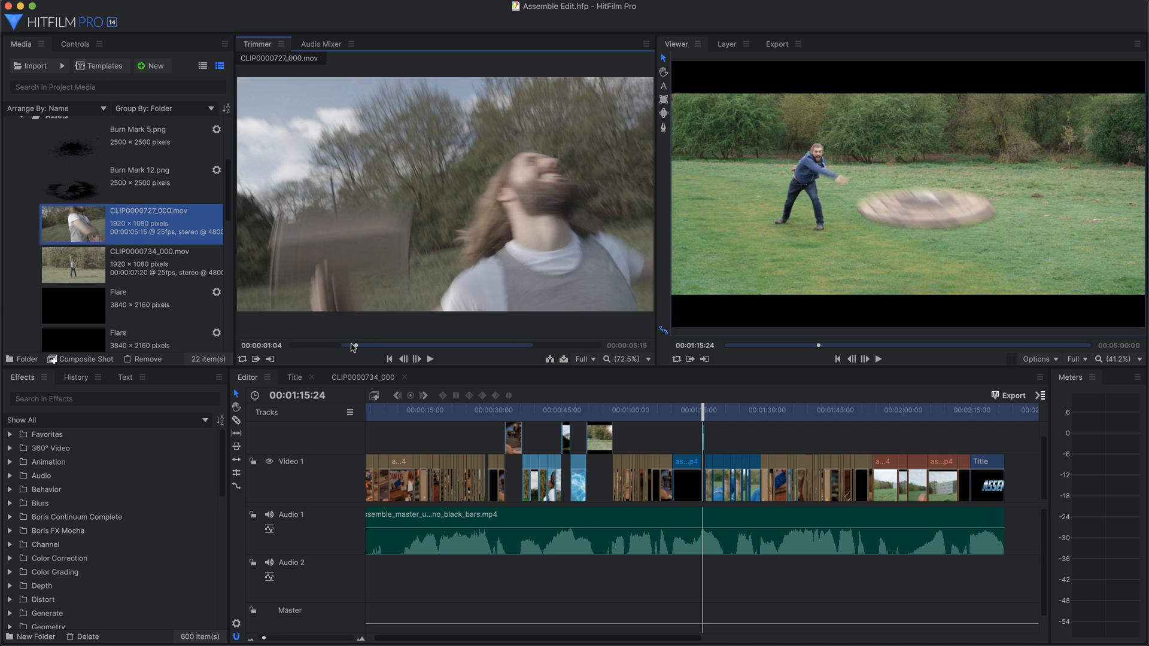
left_click(430, 359)
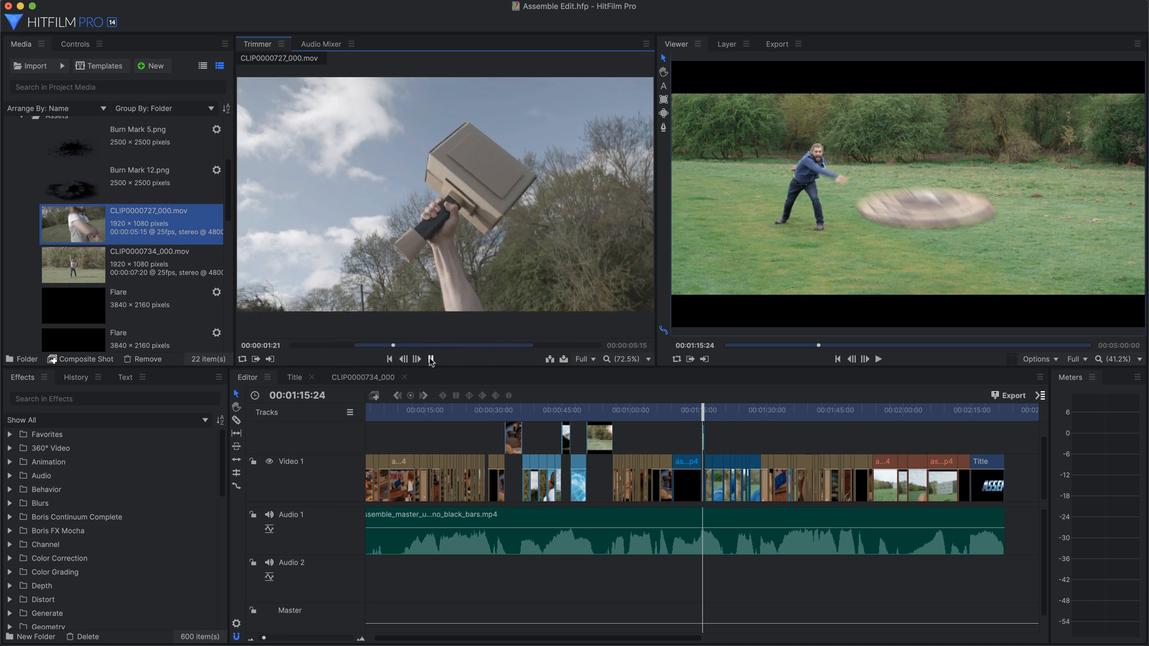
left_click(430, 359)
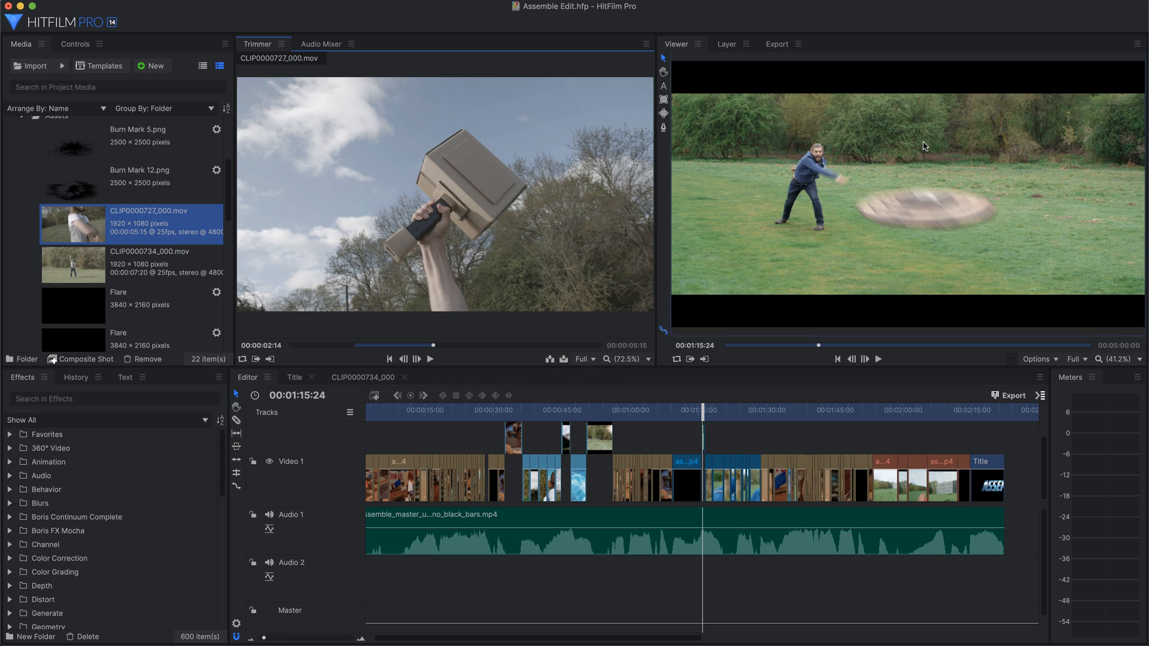
- Scrub the editor timeline to 00:01:15:20 and select the grass-field clip on the Video 2 track before the one-minute mark
left_click_drag(444, 430, 748, 432)
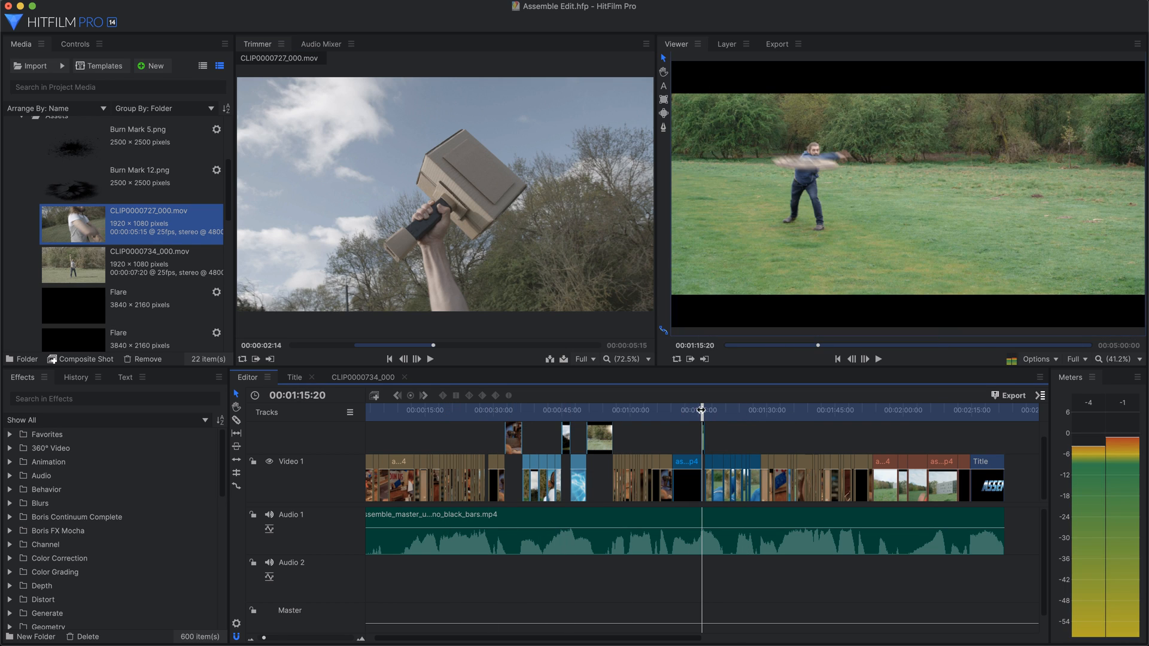
mouse_move(603, 449)
left_mouse_down()
mouse_move(642, 449)
mouse_move(599, 443)
mouse_move(613, 442)
left_mouse_up()
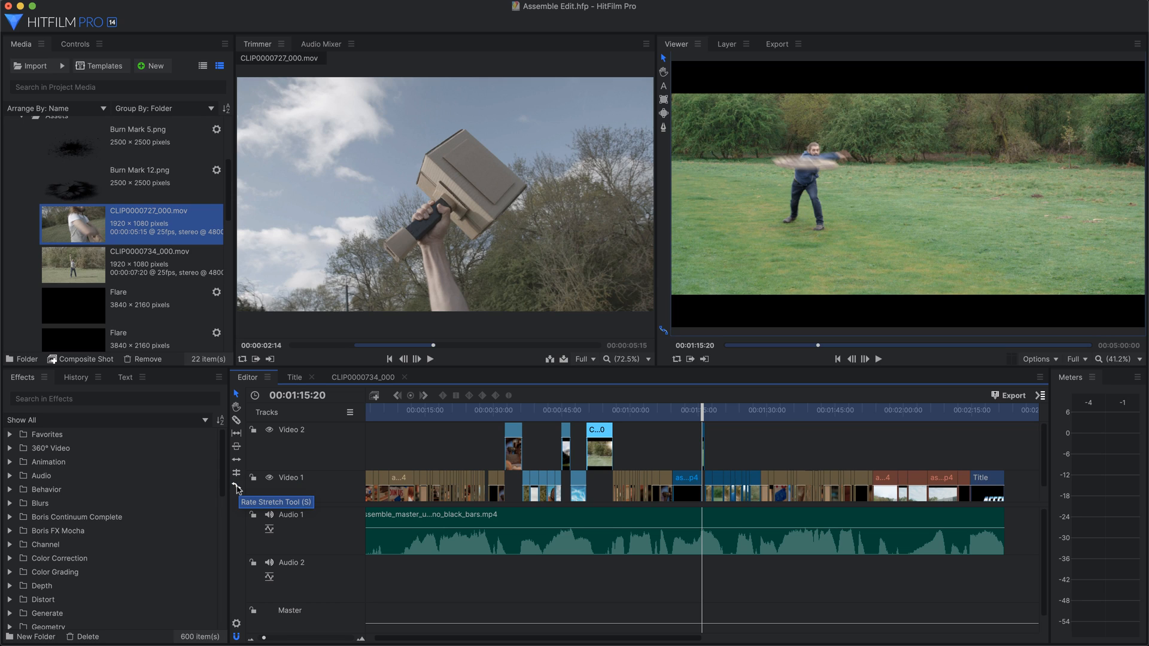
right_click(304, 448)
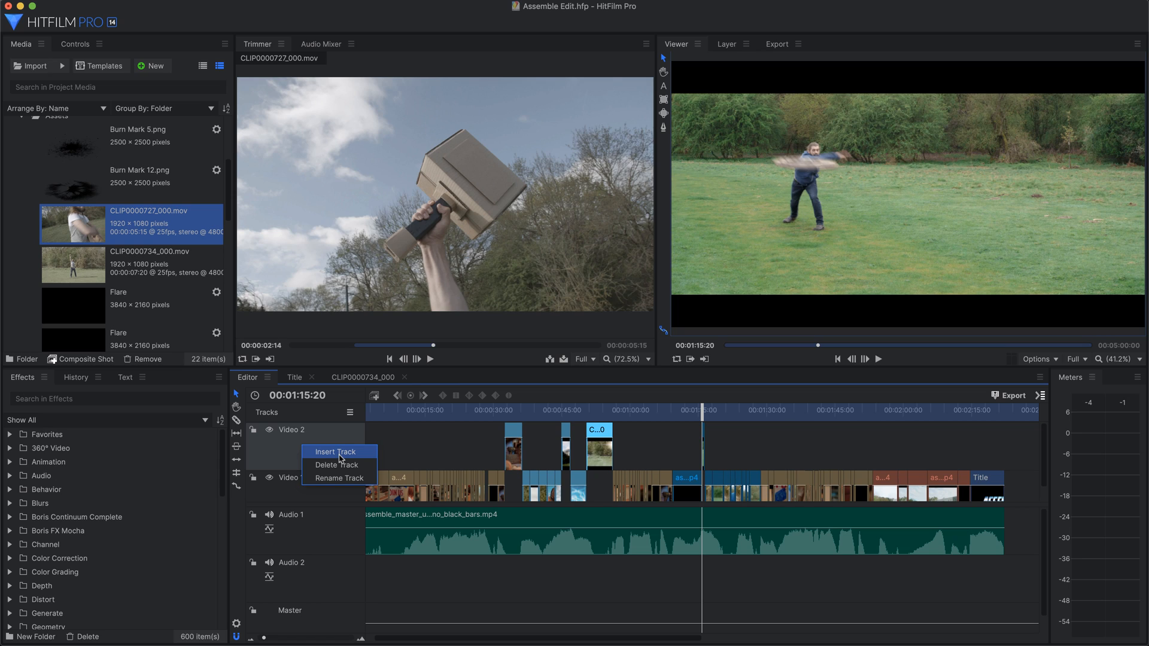
left_click(380, 439)
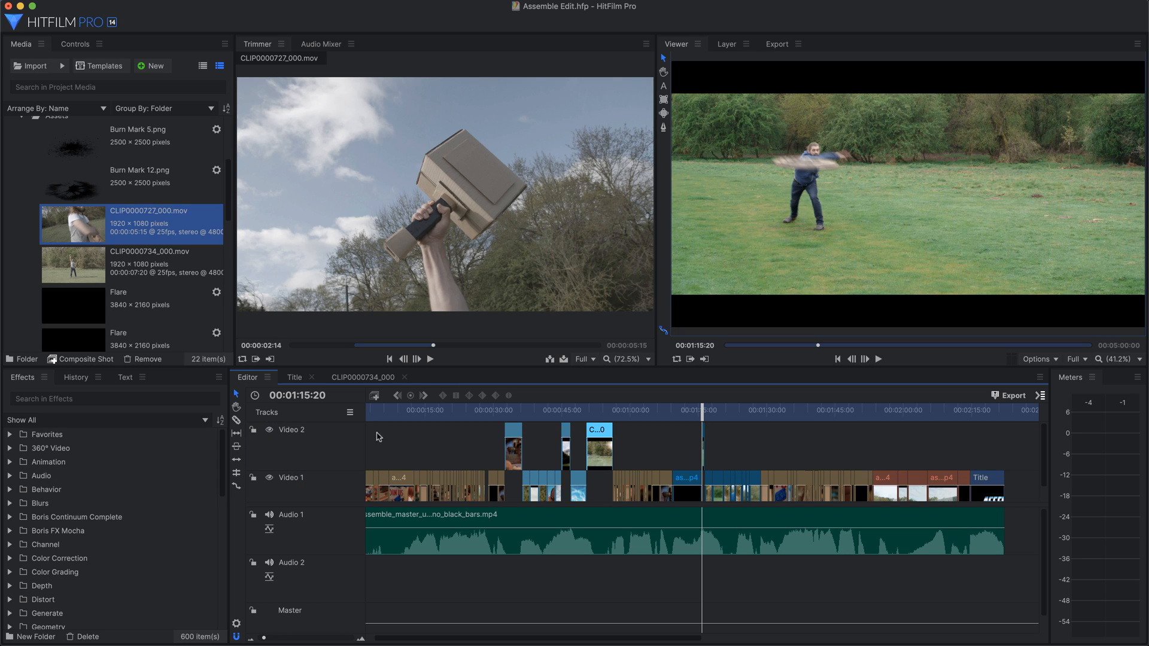
left_click(350, 414)
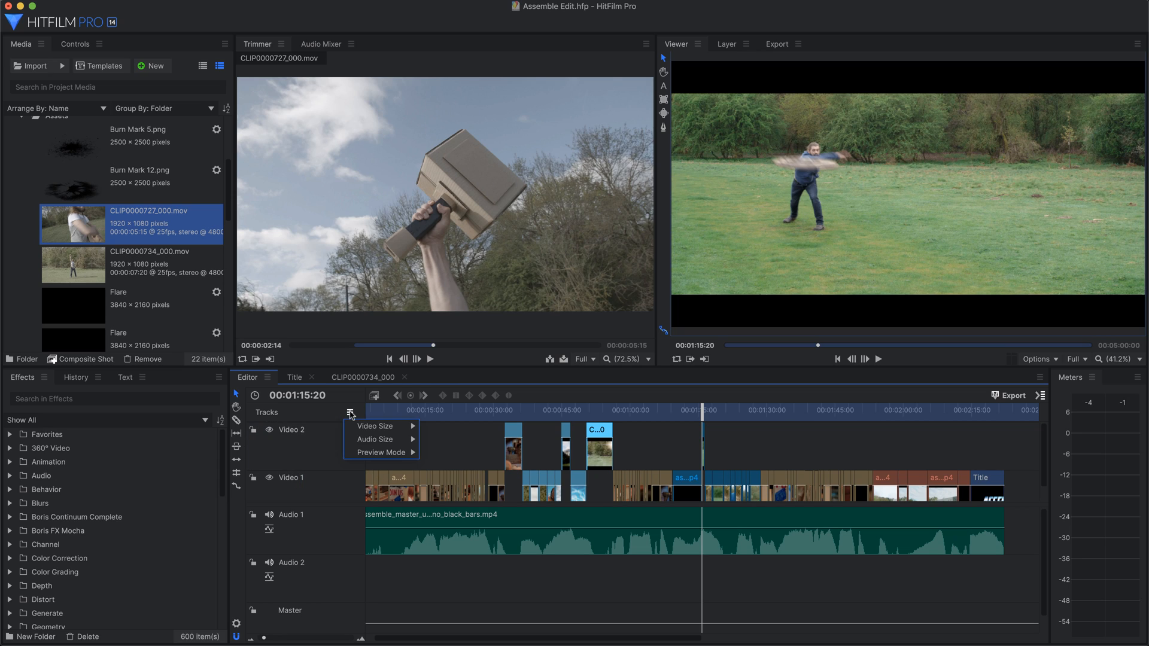
mouse_move(398, 426)
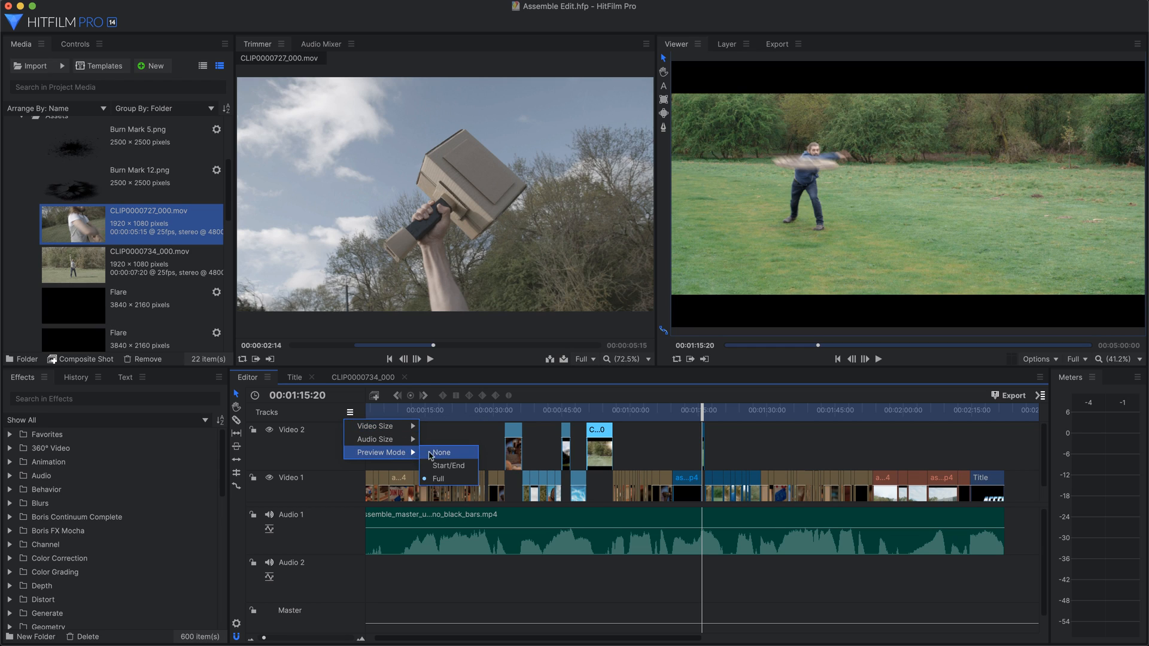
left_click(299, 457)
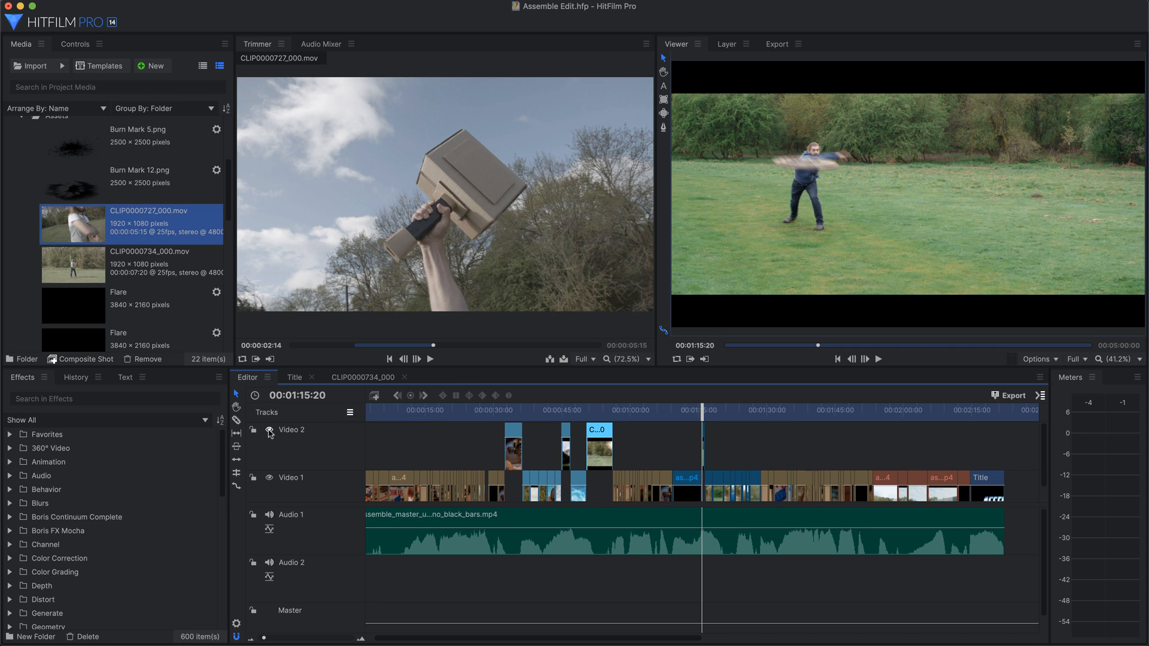
- Try out hiding and locking the Video 2 track, restoring each setting
left_click(269, 431)
left_click(269, 430)
left_click(253, 431)
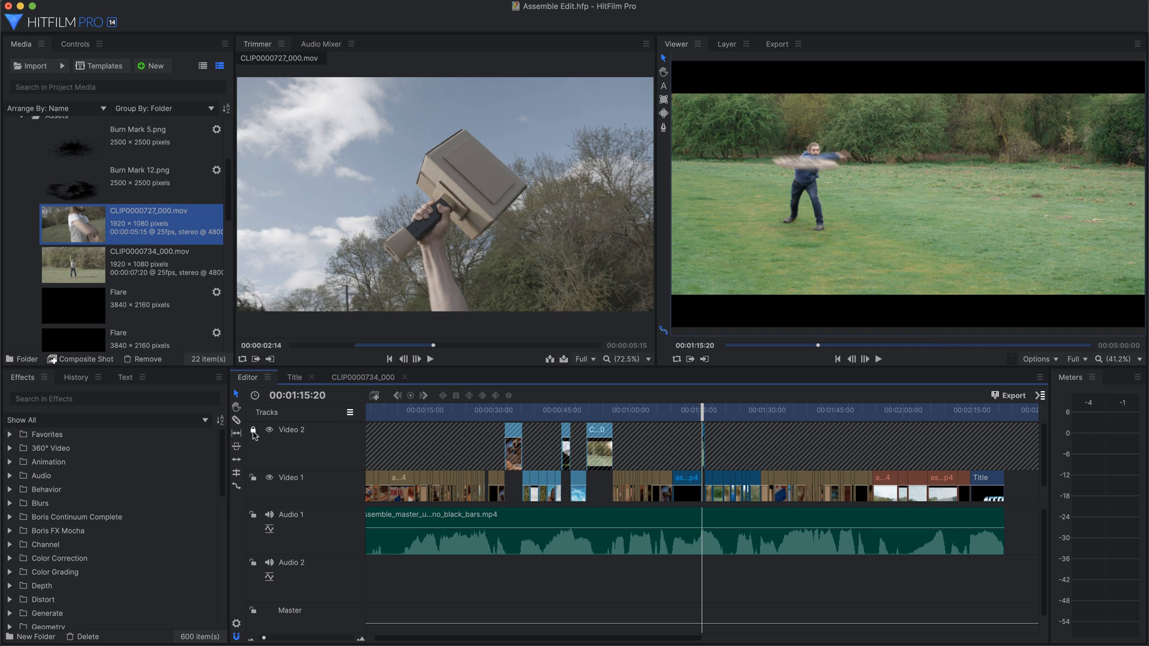
left_click(253, 431)
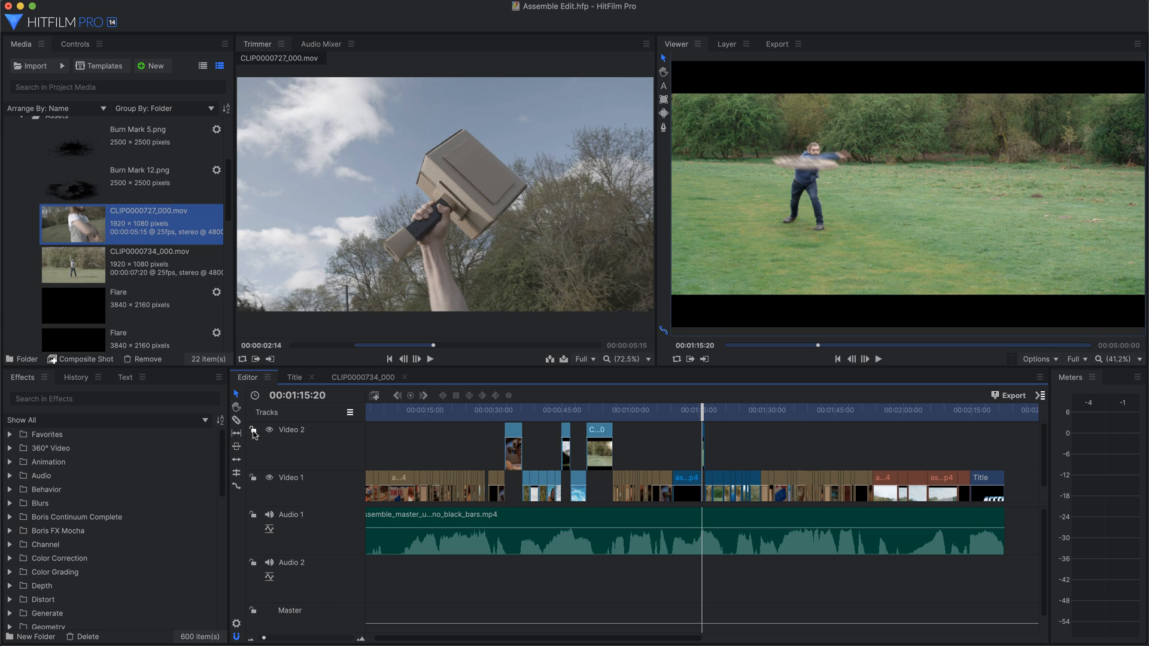
left_click(269, 530)
- Add the text "Basic Titles" over the field at 00:01:15:20 and enlarge it to size 177
mouse_move(264, 638)
left_mouse_down()
mouse_move(301, 639)
mouse_move(269, 638)
left_mouse_up()
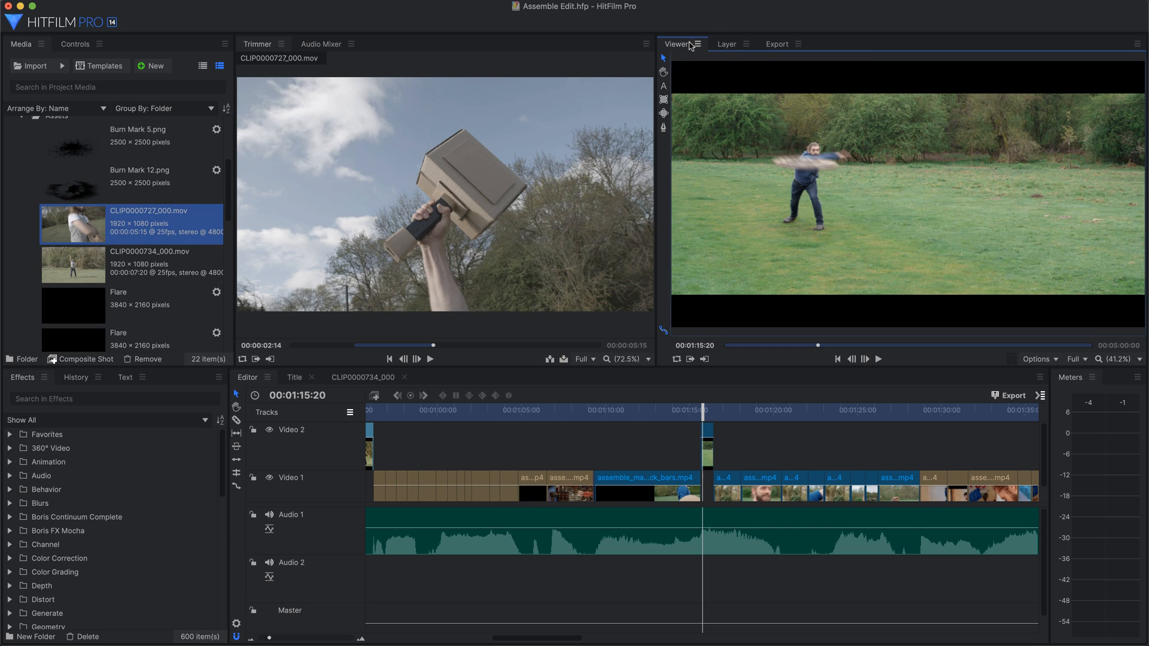
left_click(912, 203)
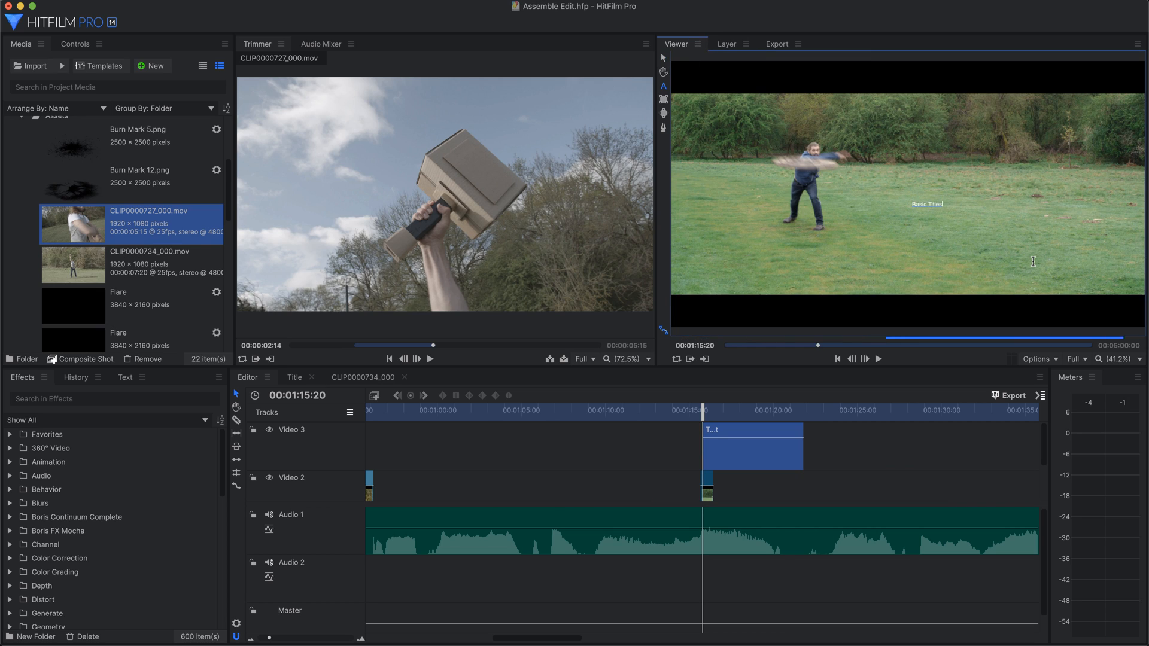
left_click(125, 377)
left_click_drag(39, 450, 117, 450)
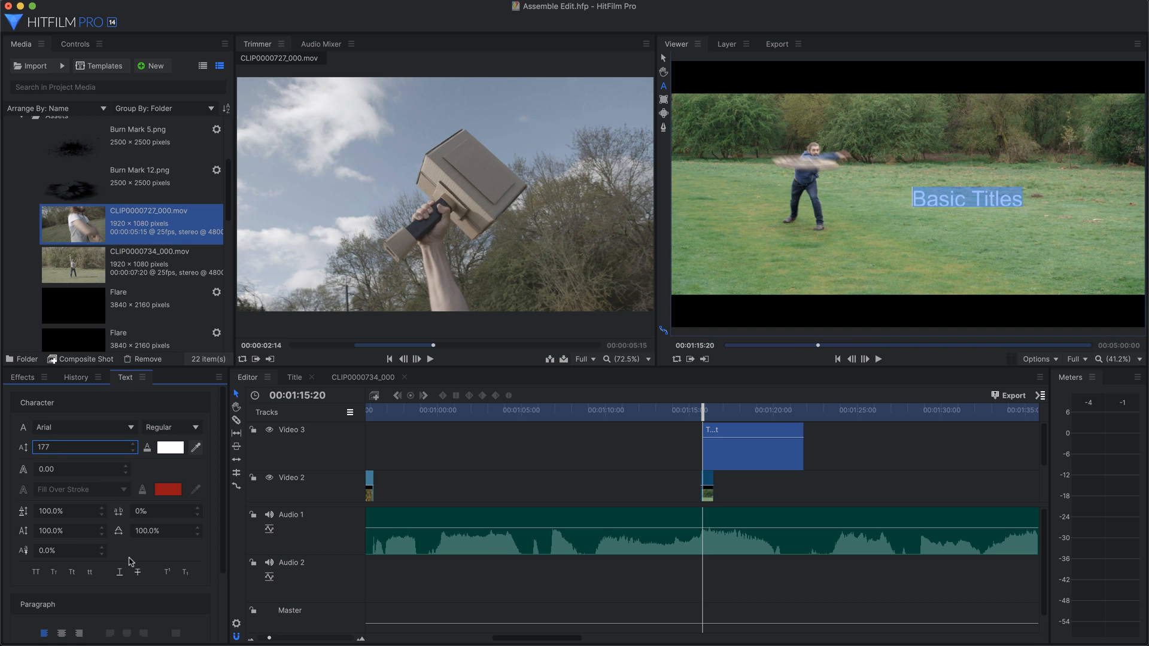
- Center-align the title, change its font to Am Sans and enlarge it to span about half the frame's width
scroll(131, 559, "down", 3)
left_click(62, 566)
scroll(106, 476, "up", 3)
left_click(81, 428)
left_click(64, 143)
left_click_drag(39, 449, 41, 449)
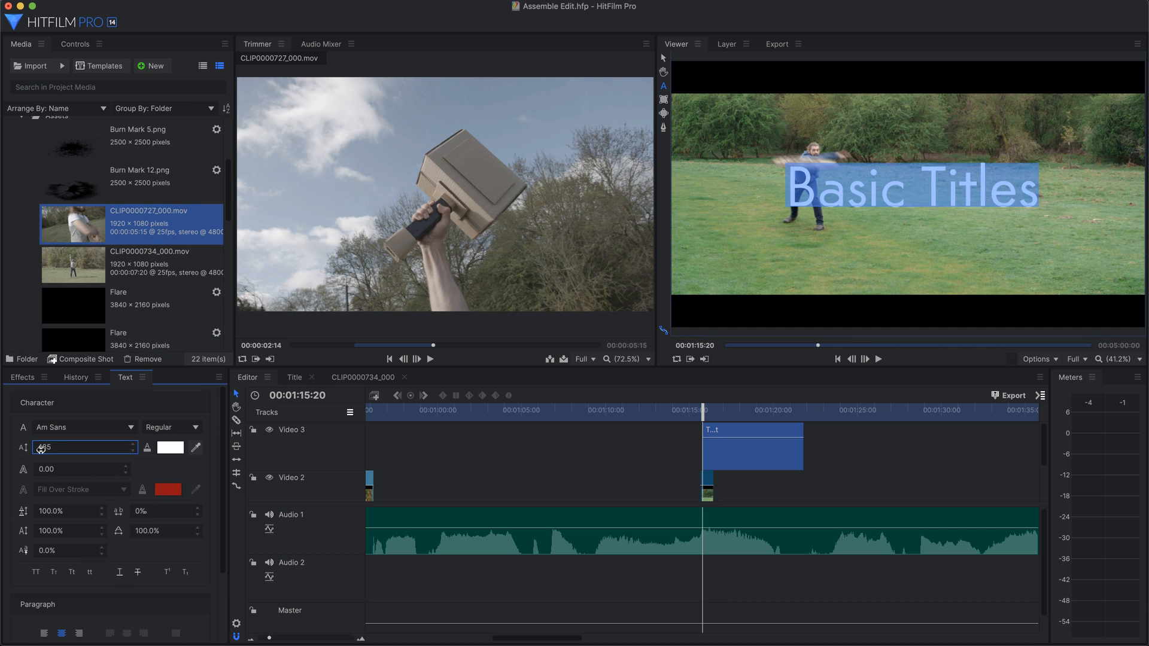
- Browse the Generate effects for title effects such as End Credits Crawl and Pulp Sci-fi Title Crawl
left_click(29, 377)
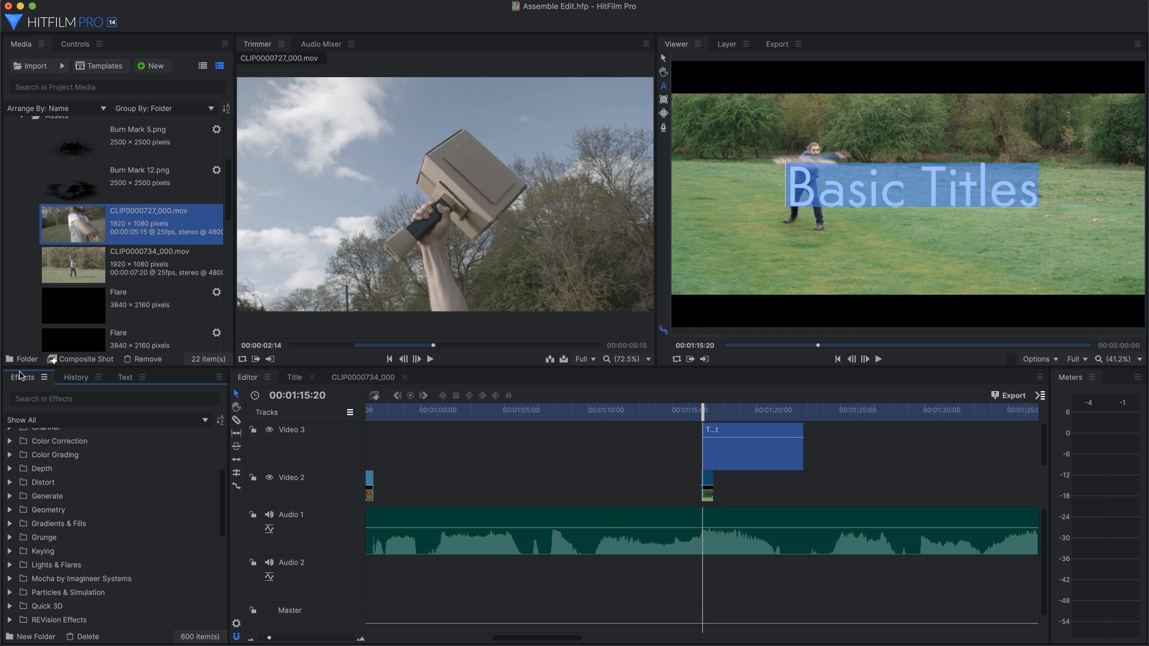
left_click(9, 496)
scroll(94, 533, "down", 4)
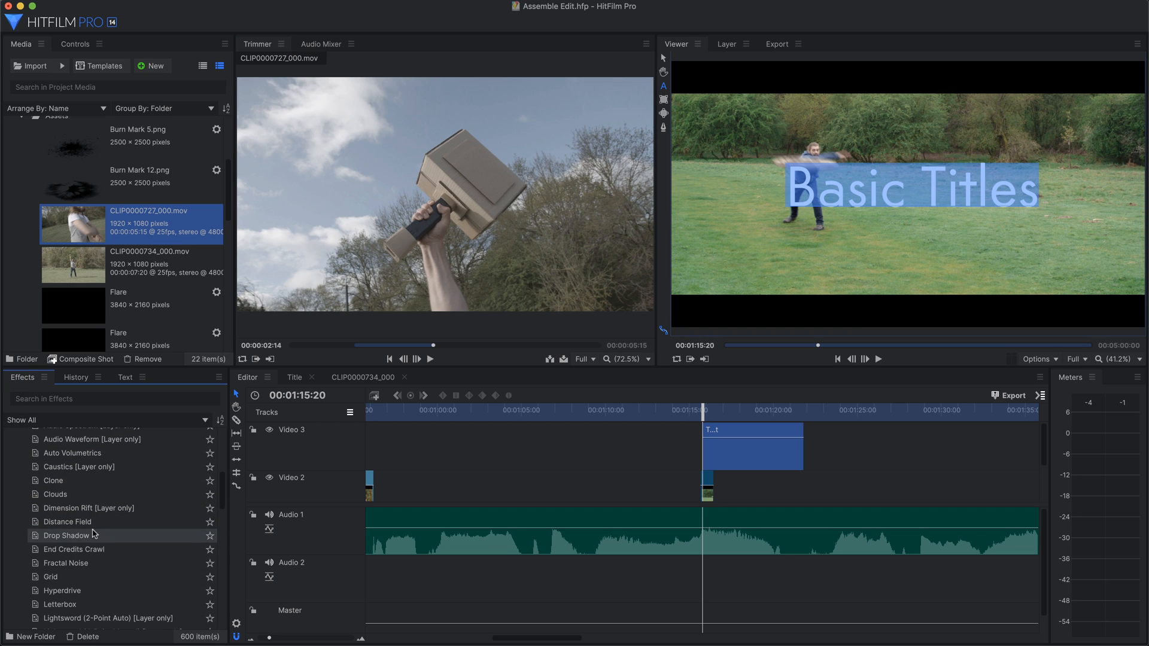
scroll(90, 545, "down", 6)
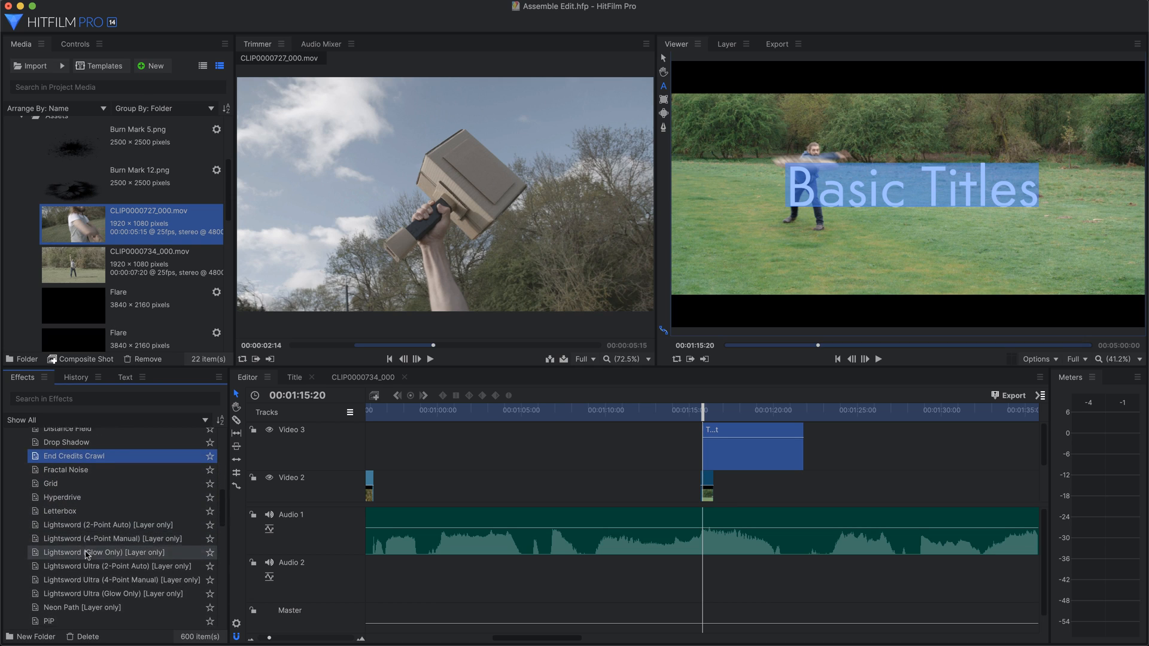
scroll(87, 554, "down", 1)
left_click(88, 542)
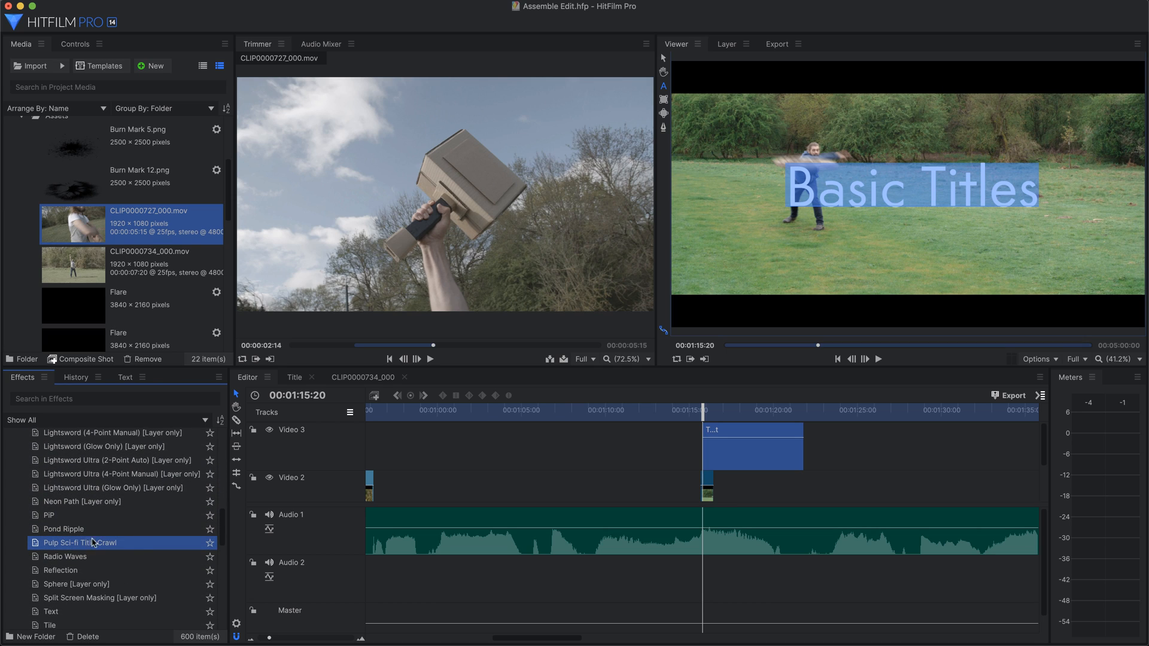
scroll(89, 520, "up", 10)
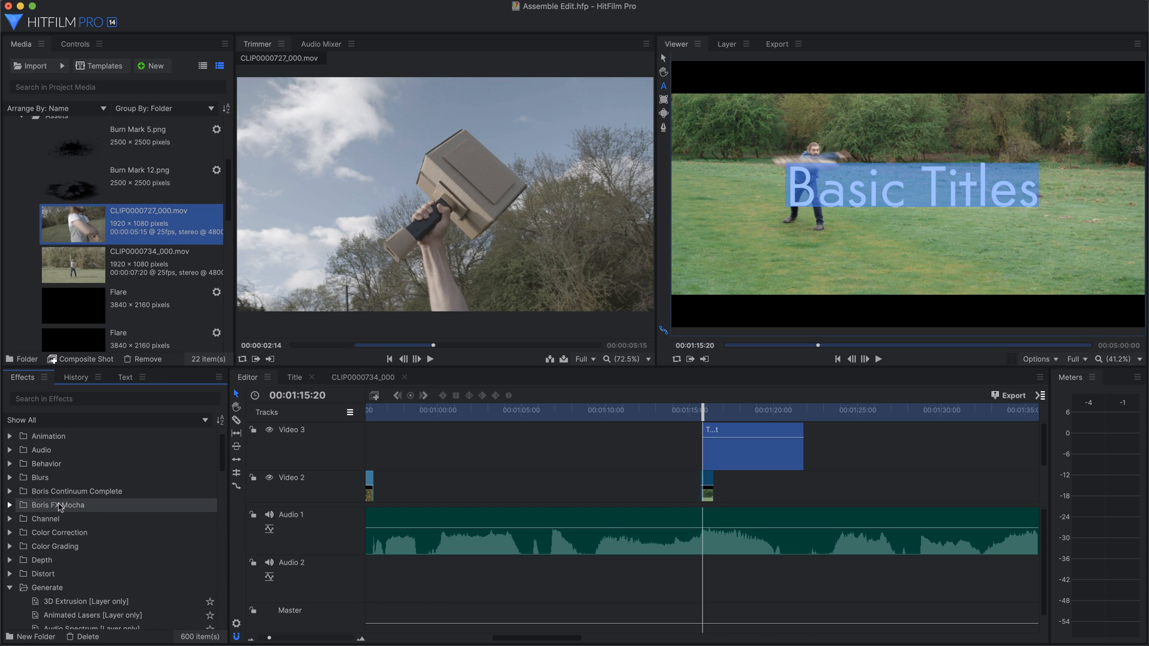
- Look through the BCC 3D Objects effects in Boris Continuum Complete, and collapse the opened effect folders
left_click(12, 492)
left_click(24, 505)
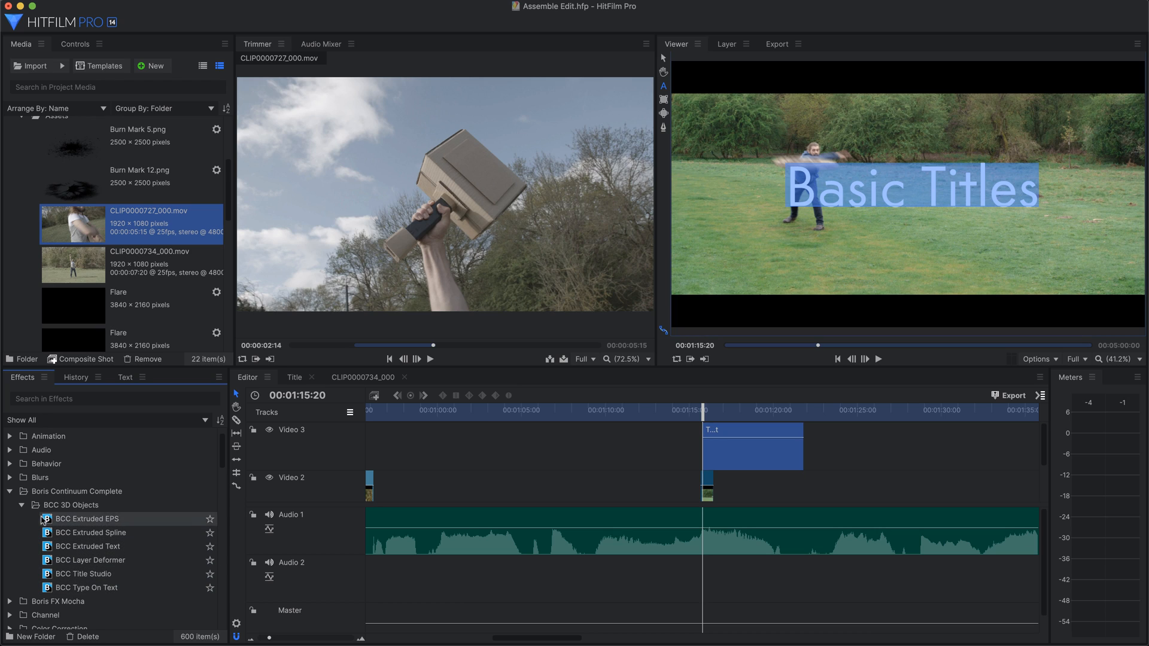
left_click(9, 492)
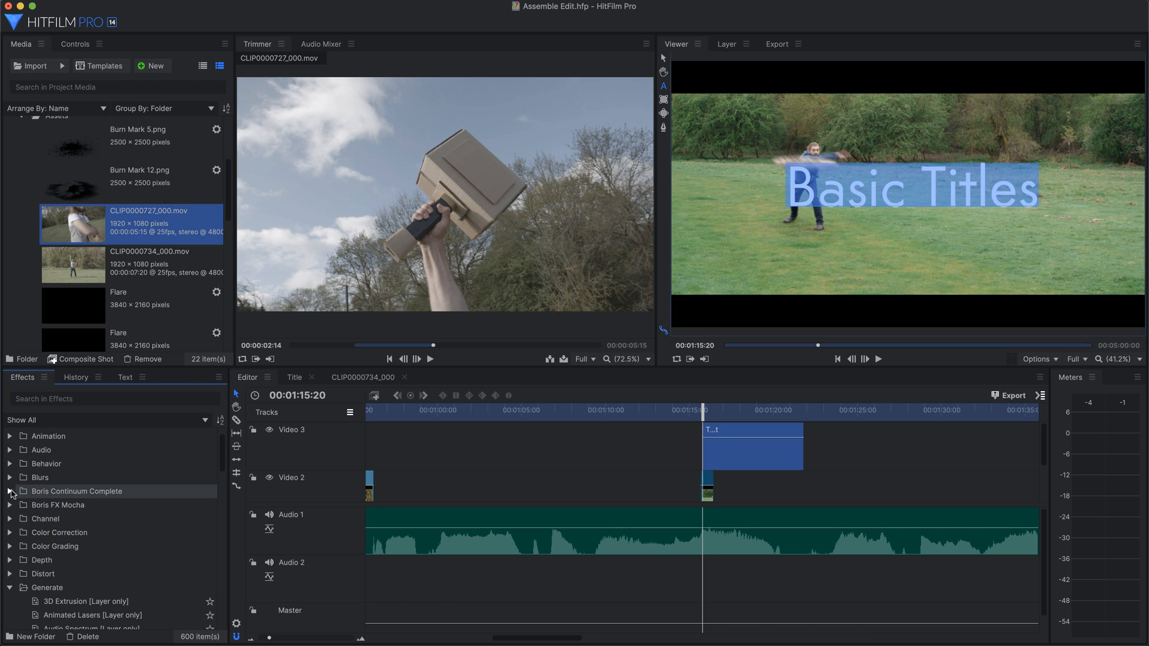
left_click(9, 587)
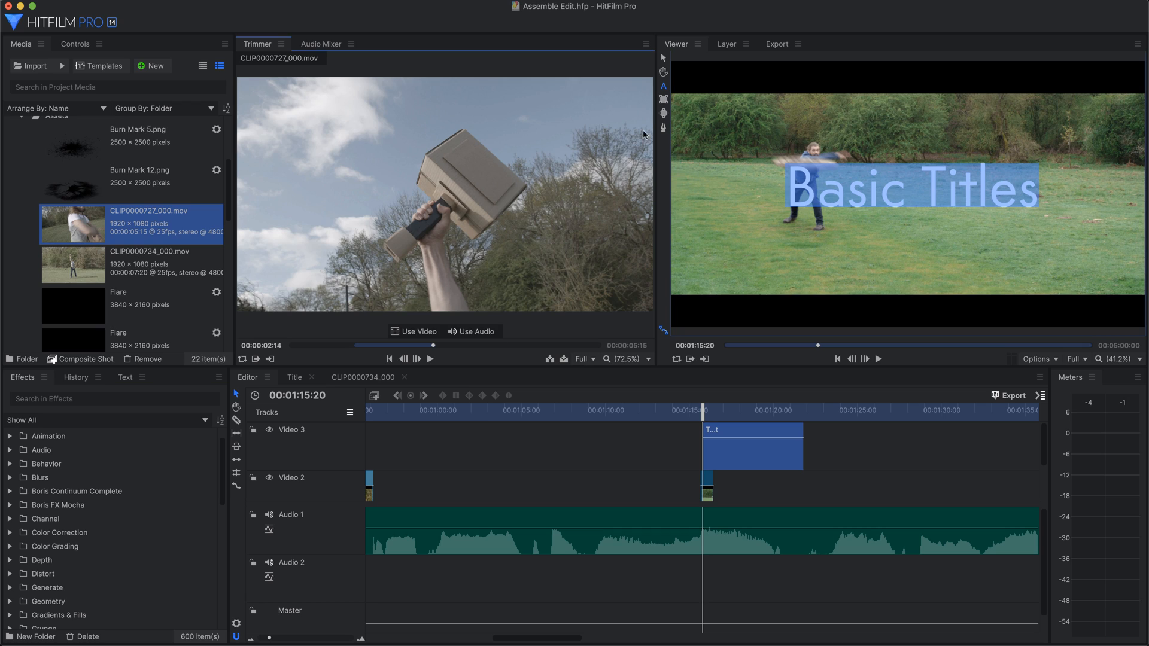
- Try out the viewer's mask tools and look over its display options, including frame export
left_click(663, 100)
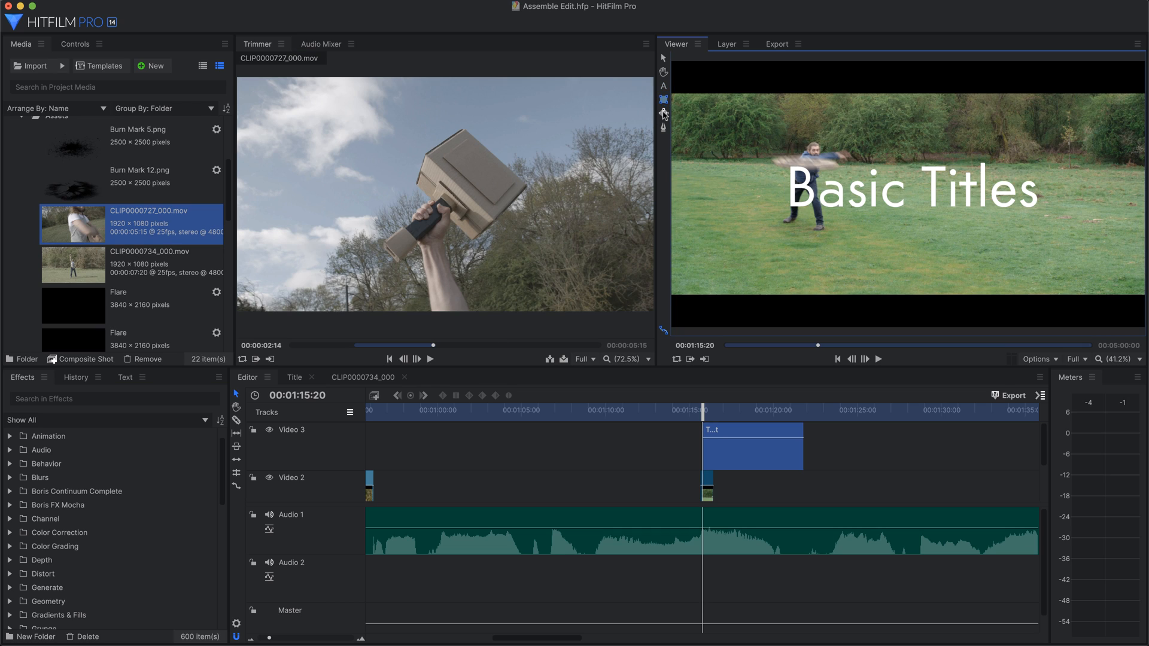
left_click(664, 113)
left_click(1054, 360)
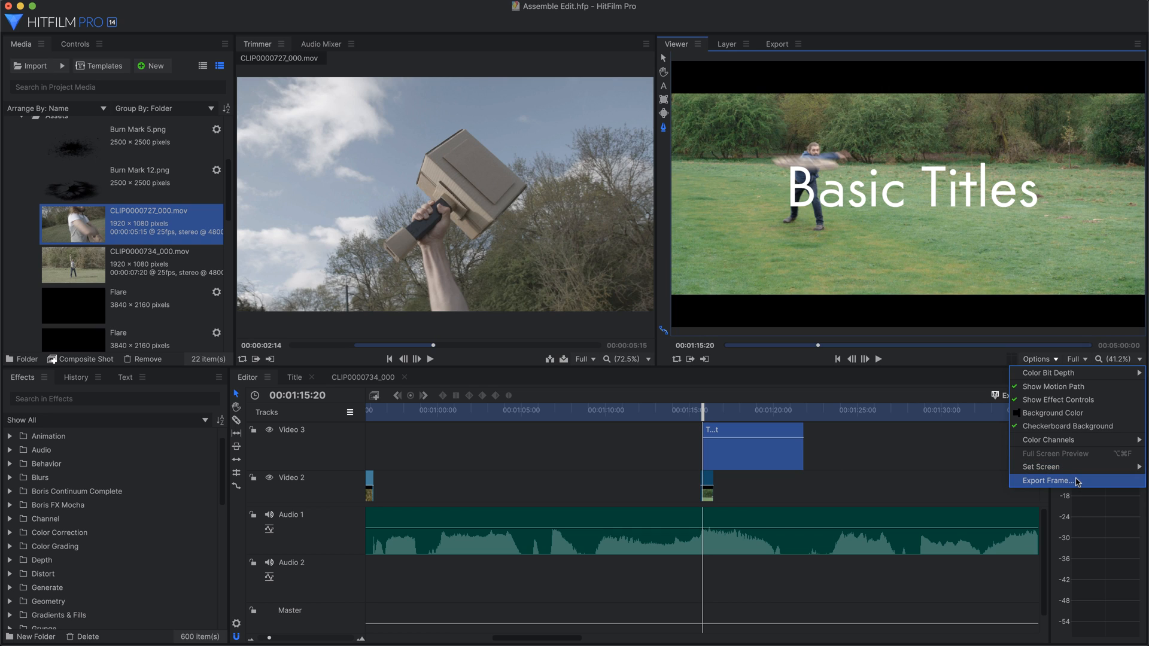
- Review the viewer's playback and paused quality settings, keeping the playback resolution at Full
left_click(1075, 357)
left_click(1084, 360)
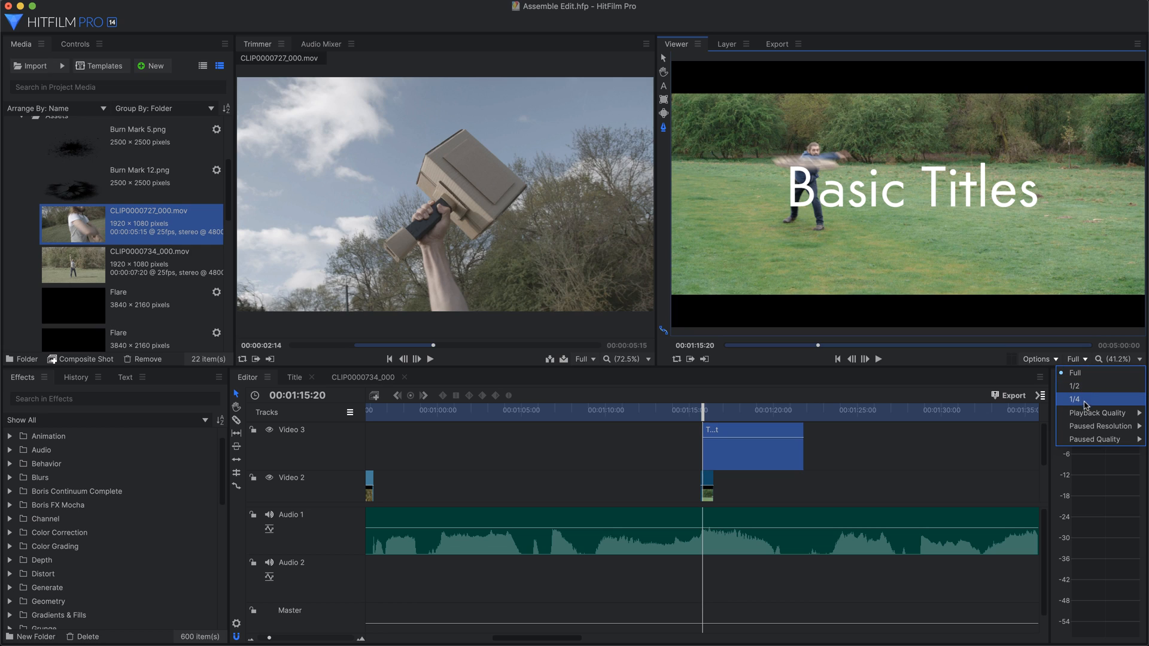
mouse_move(1090, 414)
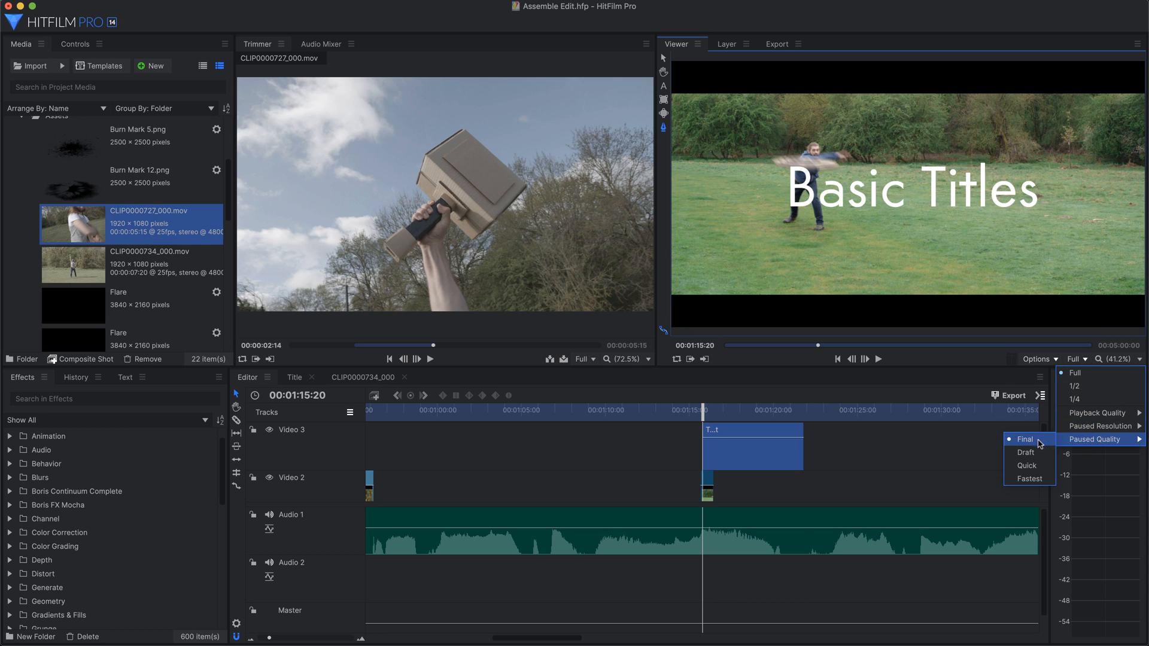
left_click(1080, 372)
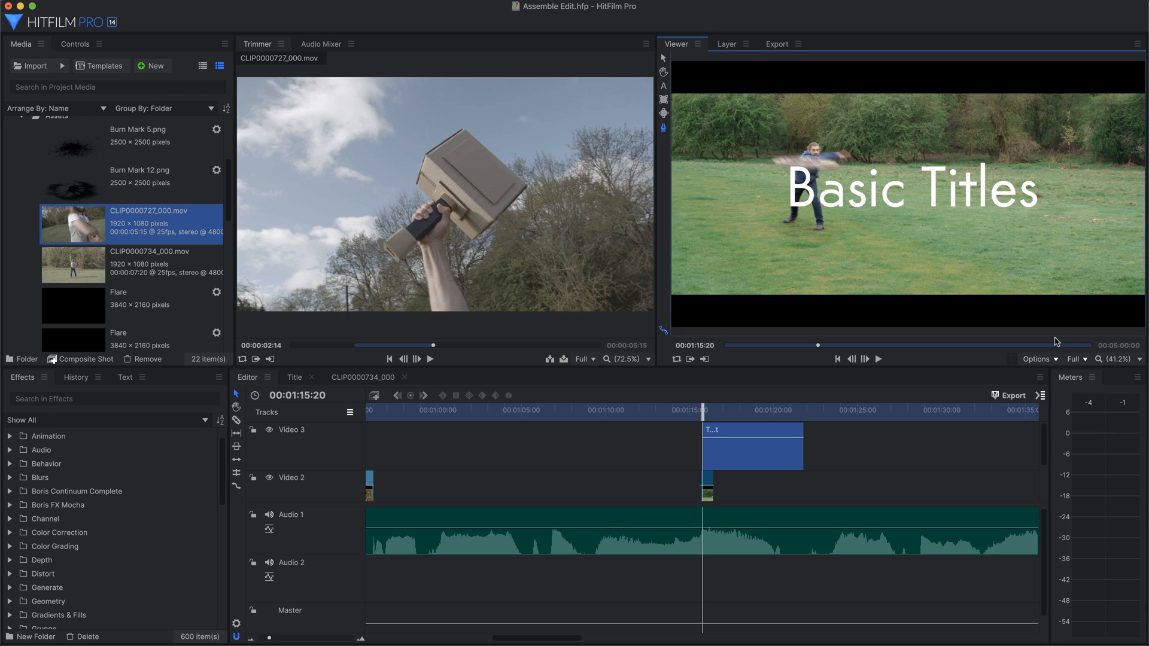
- Try the viewer at 200% zoom, and return it to Scale to Fit
left_click(1137, 359)
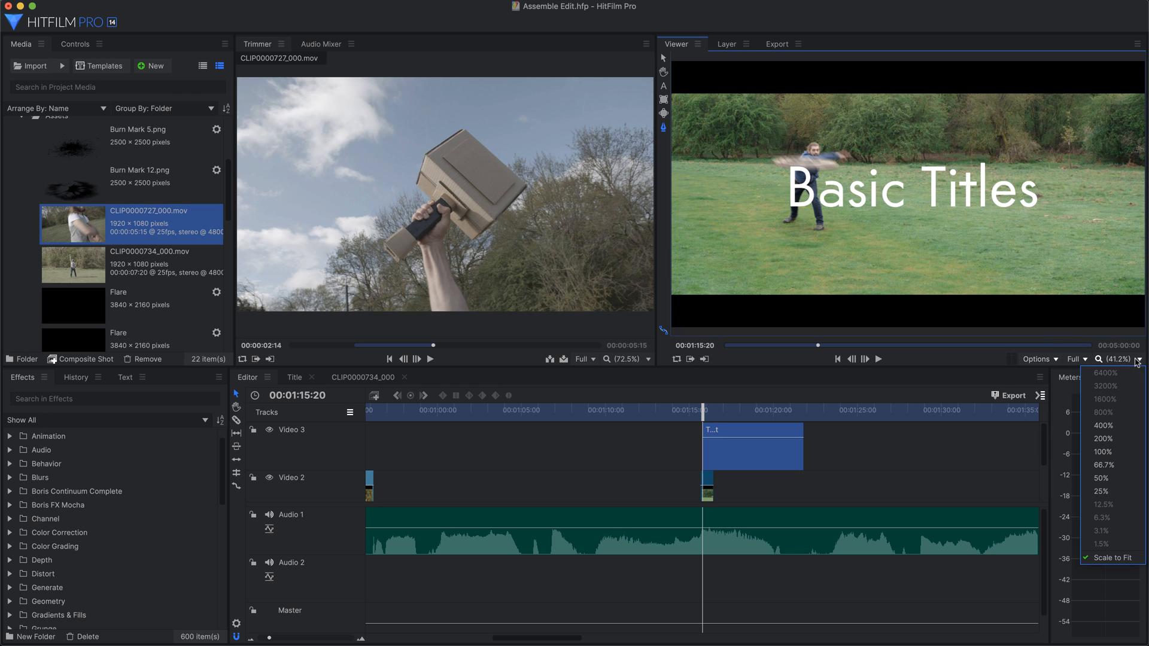
left_click(1103, 439)
left_click(1117, 359)
left_click(1105, 558)
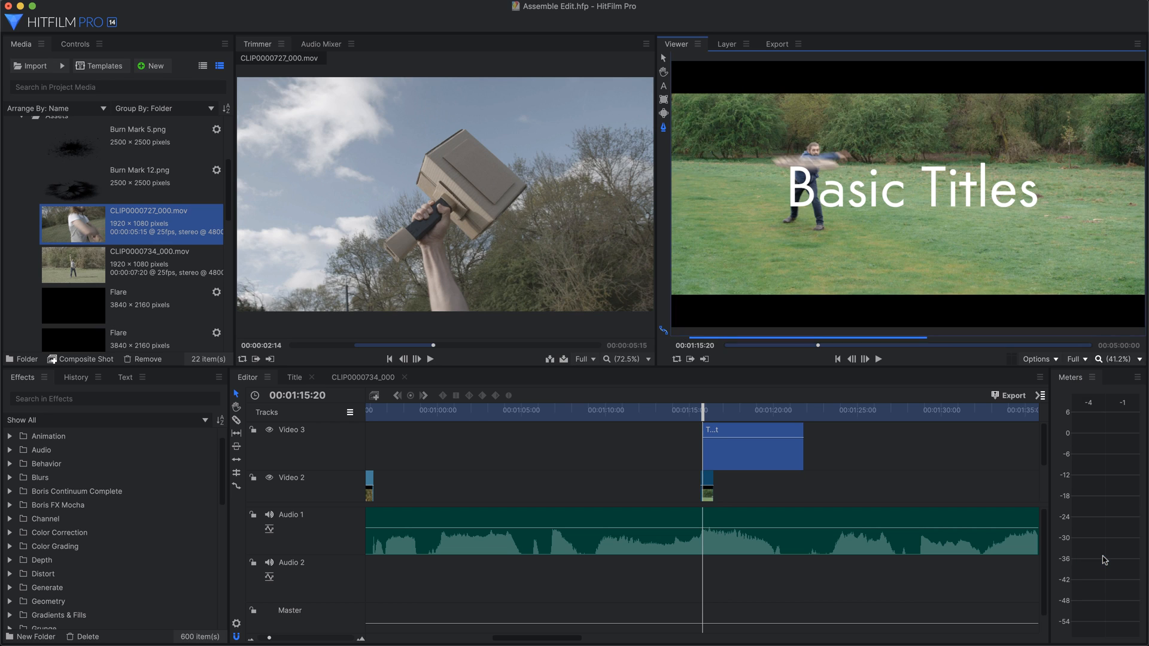
- Select the title clip on Video 3, move its text to about -94.6, -26.7, and show its transform properties
left_click(754, 451)
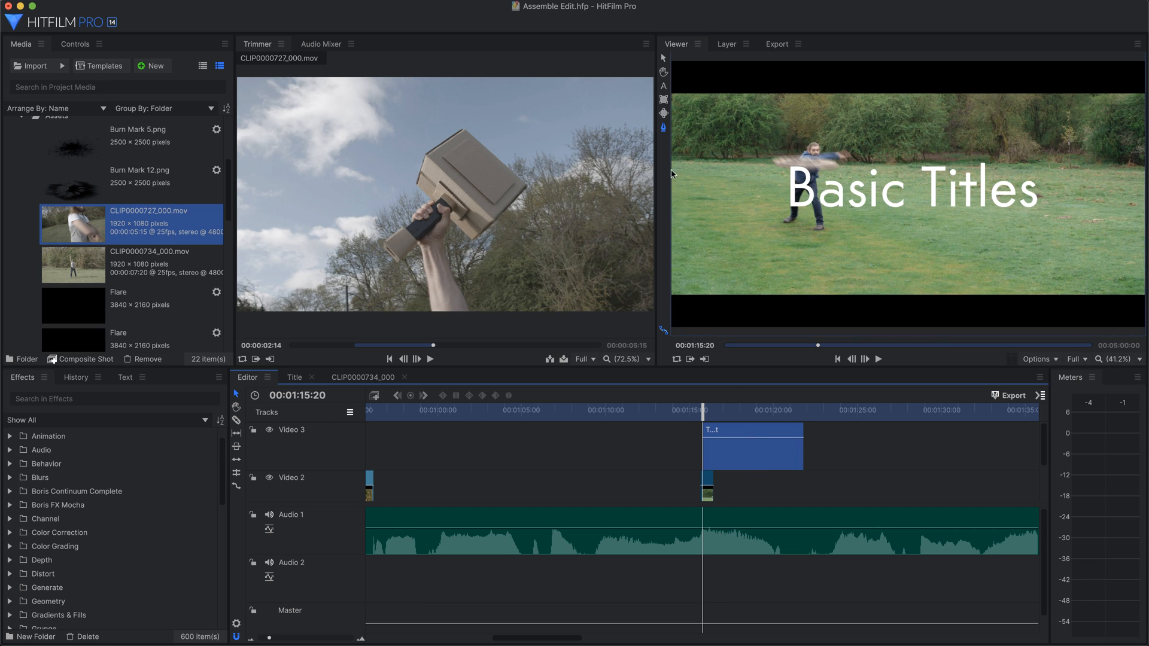
left_click_drag(906, 191, 853, 197)
left_click(74, 44)
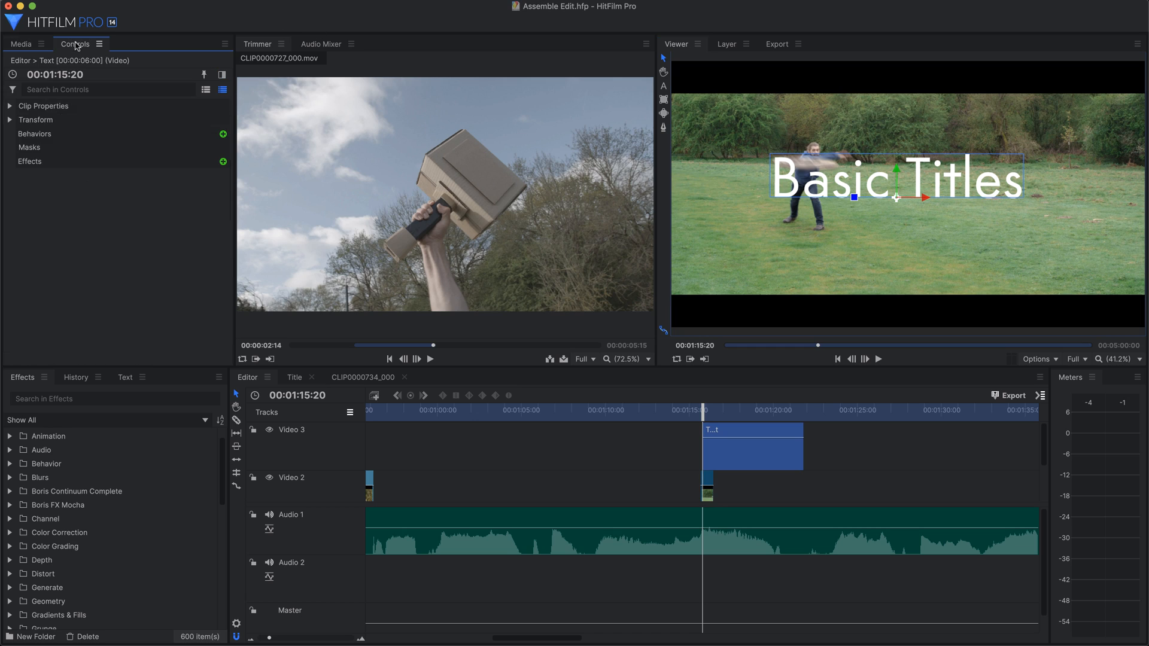
left_click(27, 122)
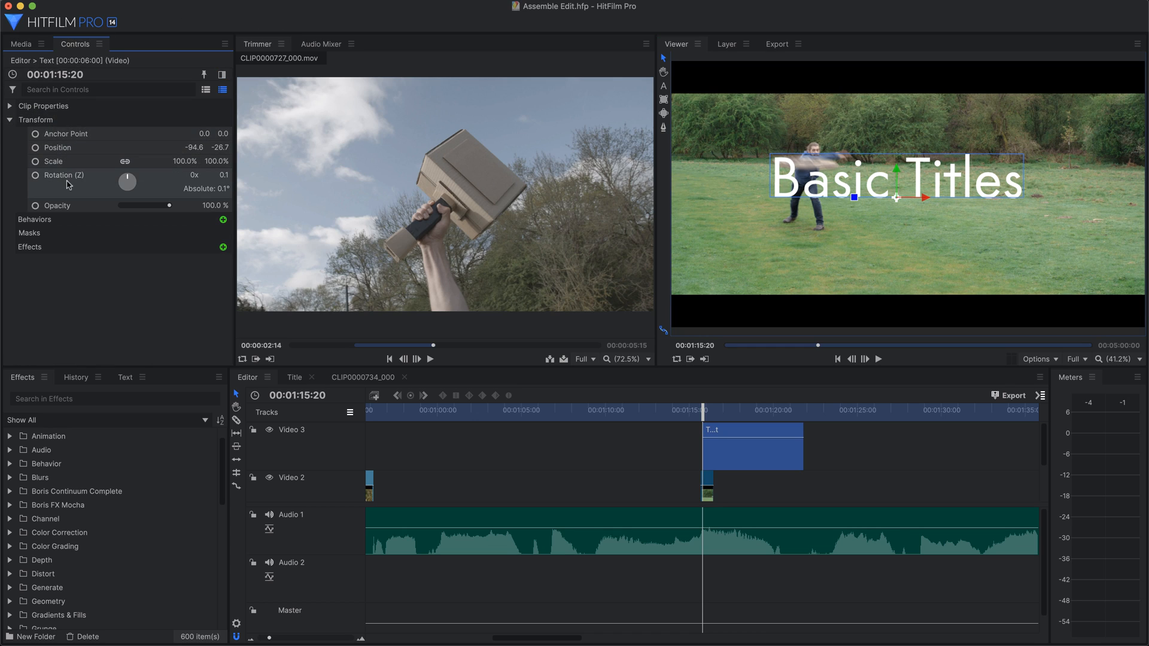
- Move the title down to about -449.1 vertically, and set its horizontal position to 0
left_click_drag(967, 182, 983, 233)
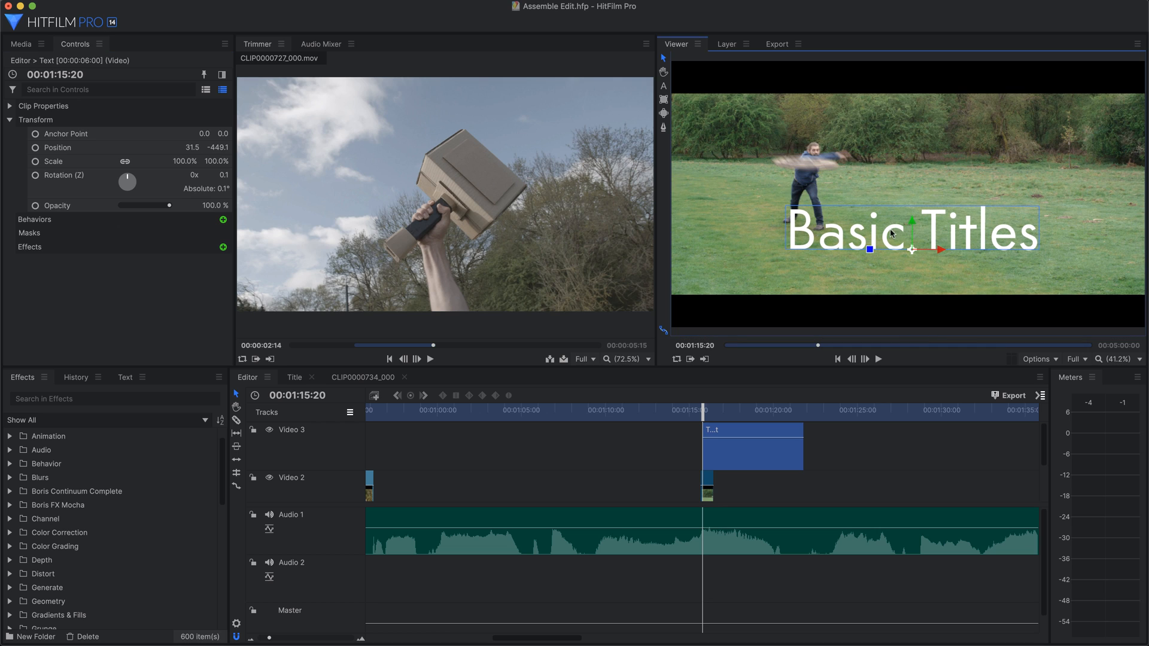
left_click(503, 118)
left_click(193, 148)
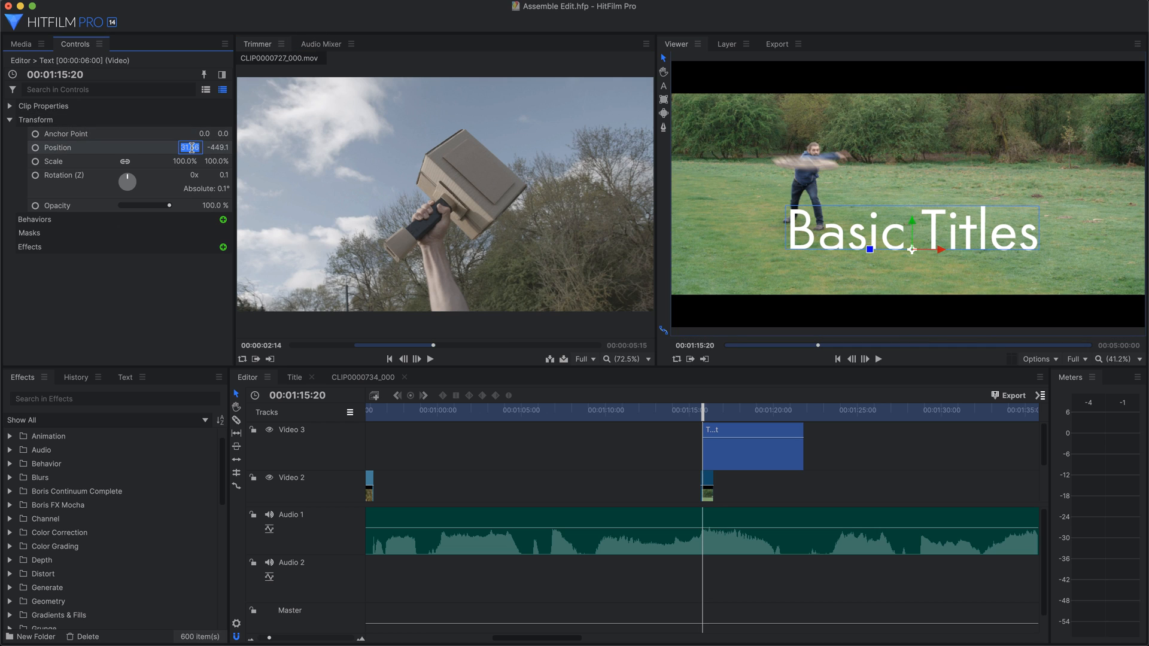
key("Return")
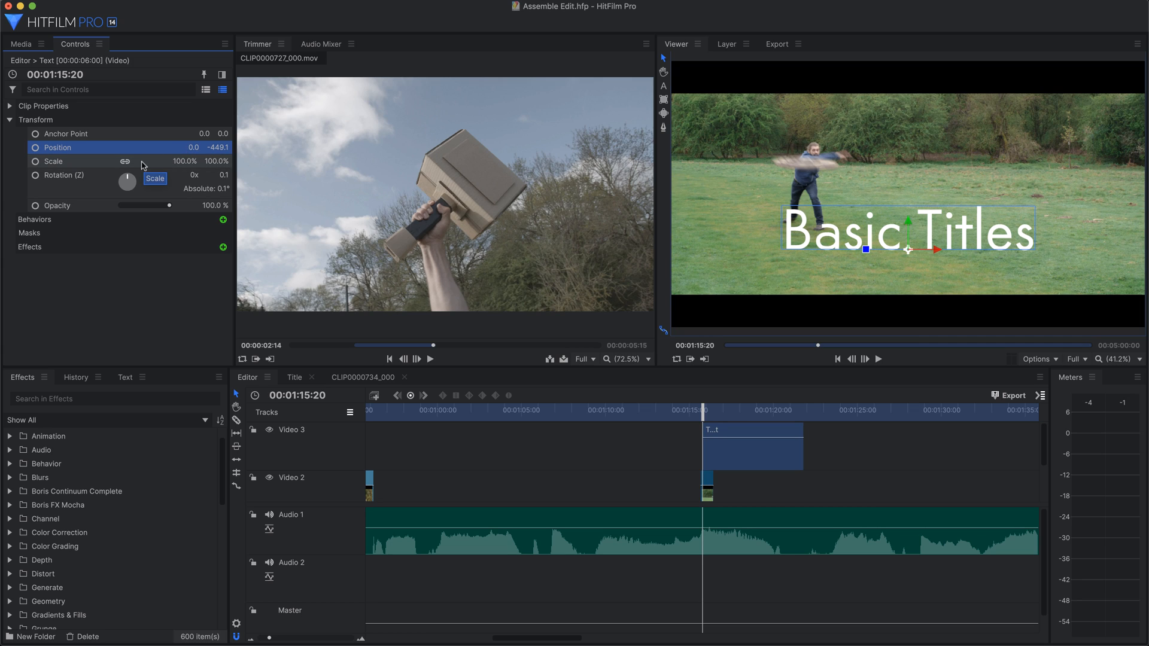
- Show the title's opacity, blend and motion blur properties
left_click(58, 206)
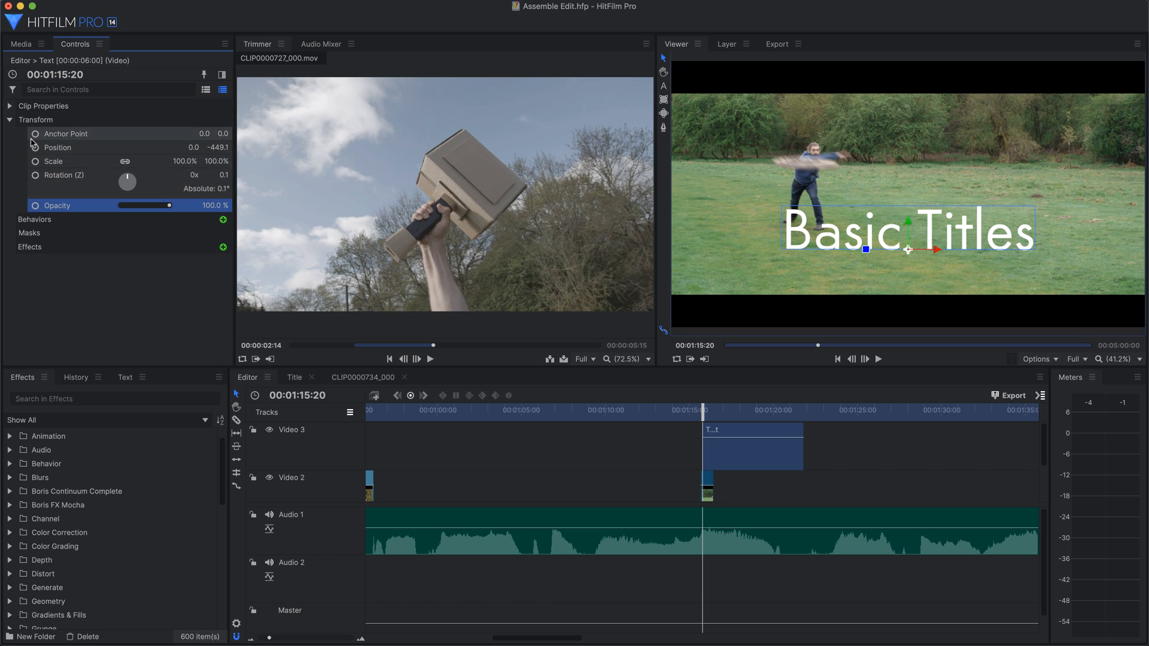
left_click(43, 106)
left_click(59, 120)
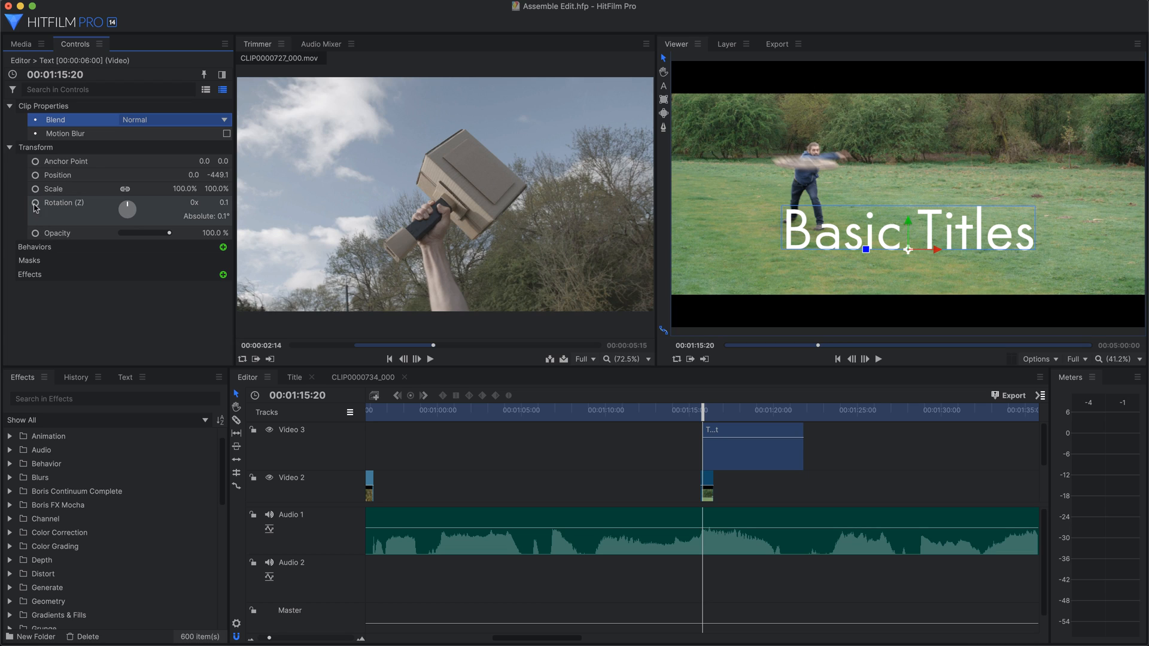
- Keyframe the title's position from 00:01:15:20, raise it to about 1.5, 332.5 at 00:01:21:12, and preview the motion back at 00:01:15:24
left_click(37, 166)
left_click(37, 175)
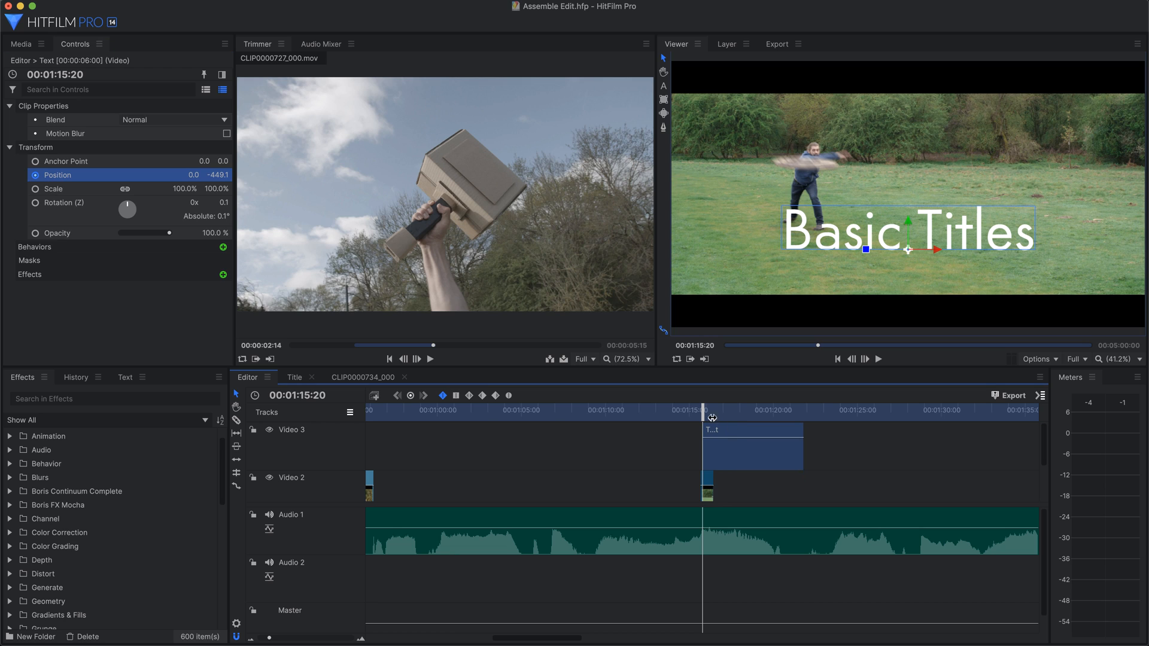
left_click(794, 417)
left_click_drag(796, 418, 801, 419)
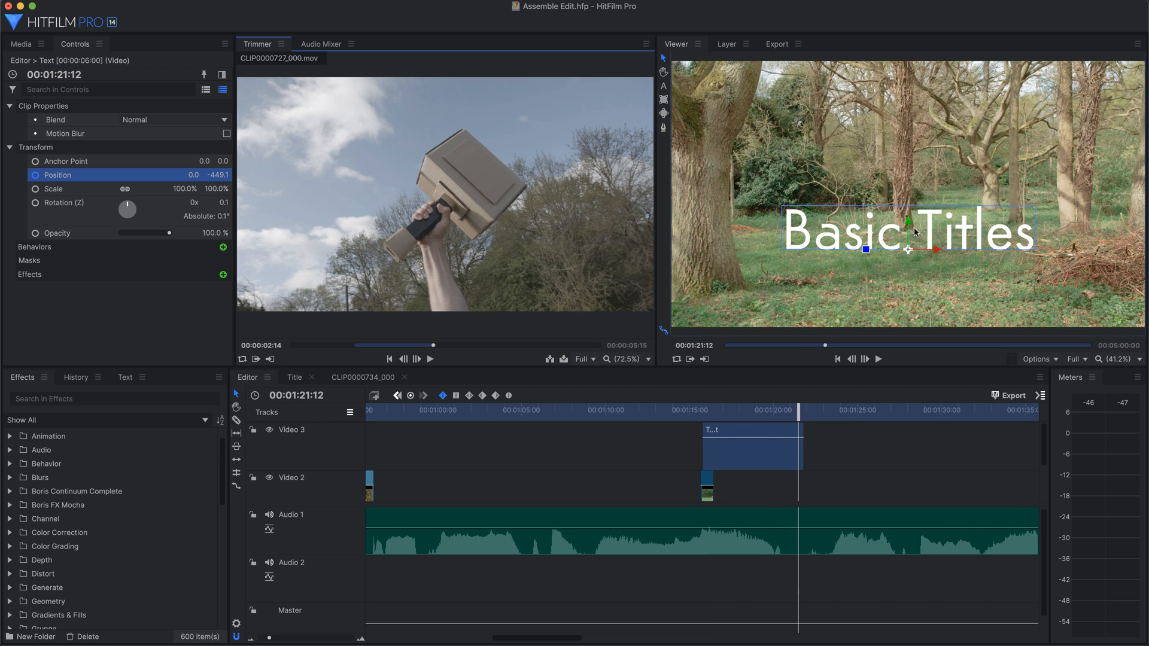
left_click_drag(916, 227, 917, 122)
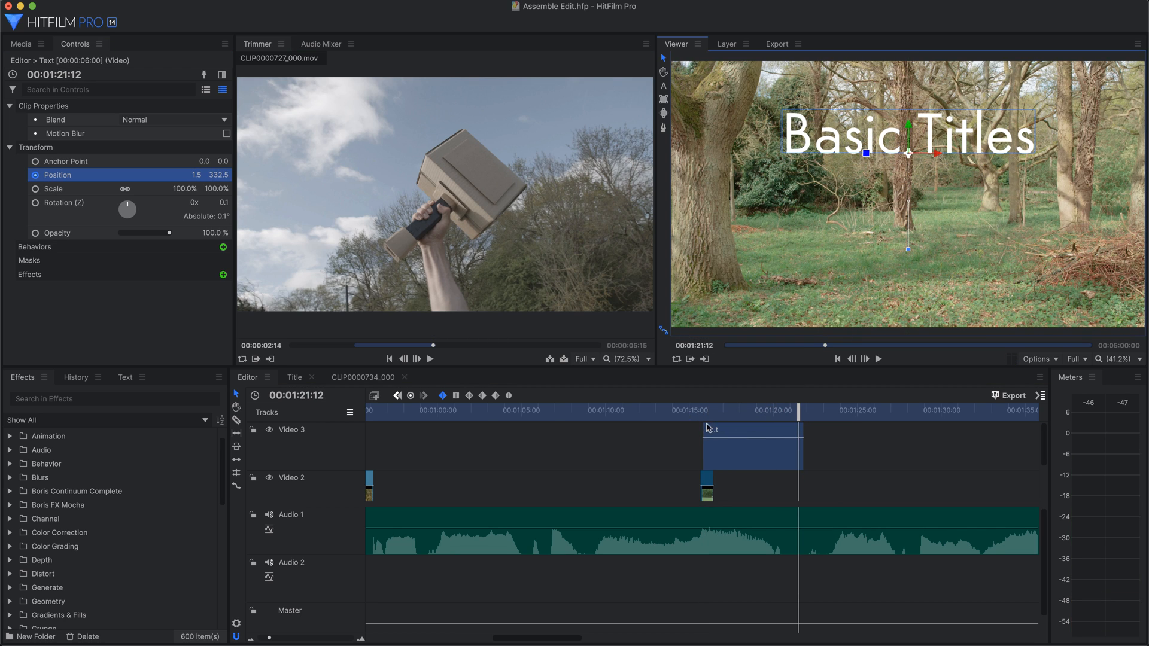
left_click(701, 412)
mouse_move(701, 411)
left_mouse_down()
mouse_move(818, 404)
mouse_move(708, 407)
mouse_move(705, 420)
left_mouse_up()
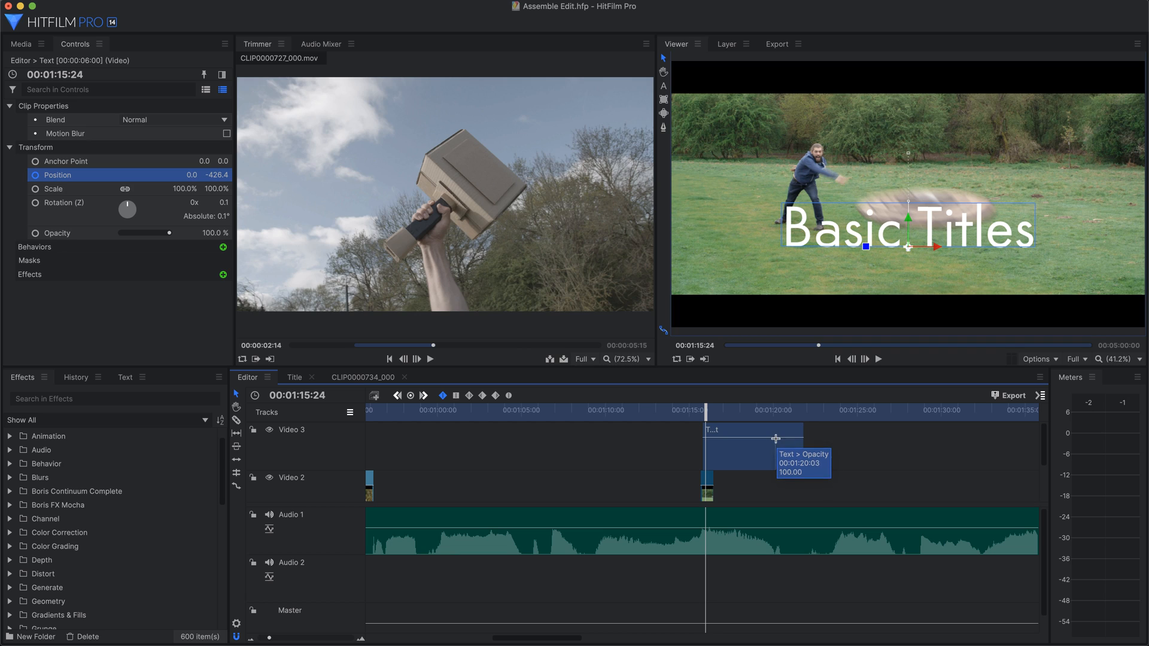
- Fade out the title with opacity keyframes from about 00:01:20:03 to the clip's end, and slightly lower the Audio 1 level between two keyframes
left_click(776, 438)
left_click_drag(802, 441, 805, 478)
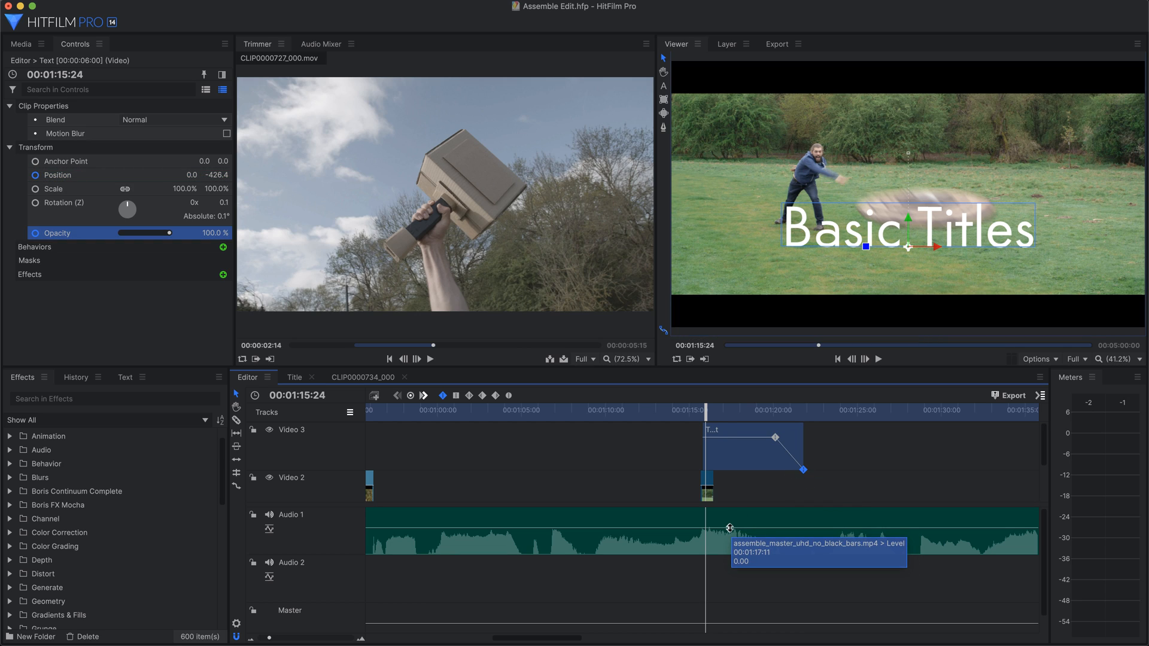
left_click(730, 528)
left_click(841, 528)
left_click_drag(841, 529, 841, 534)
- Inspect the title clip's position and opacity keyframes in a widened controls timeline, and restore the original layout
left_click(772, 435)
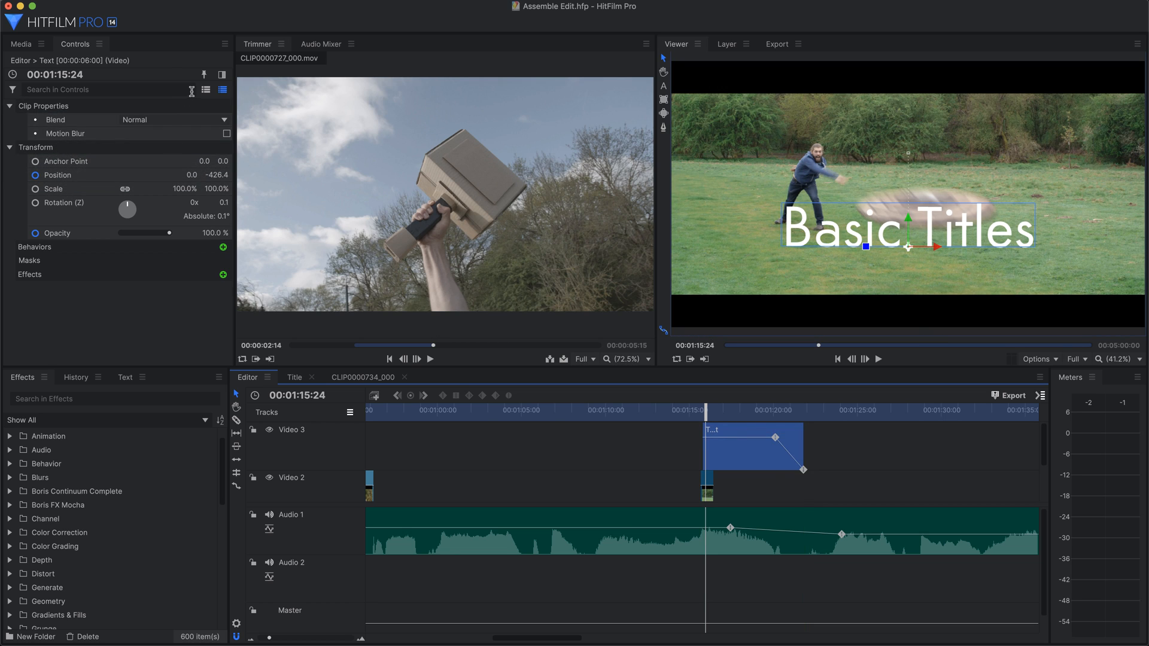
left_click(222, 76)
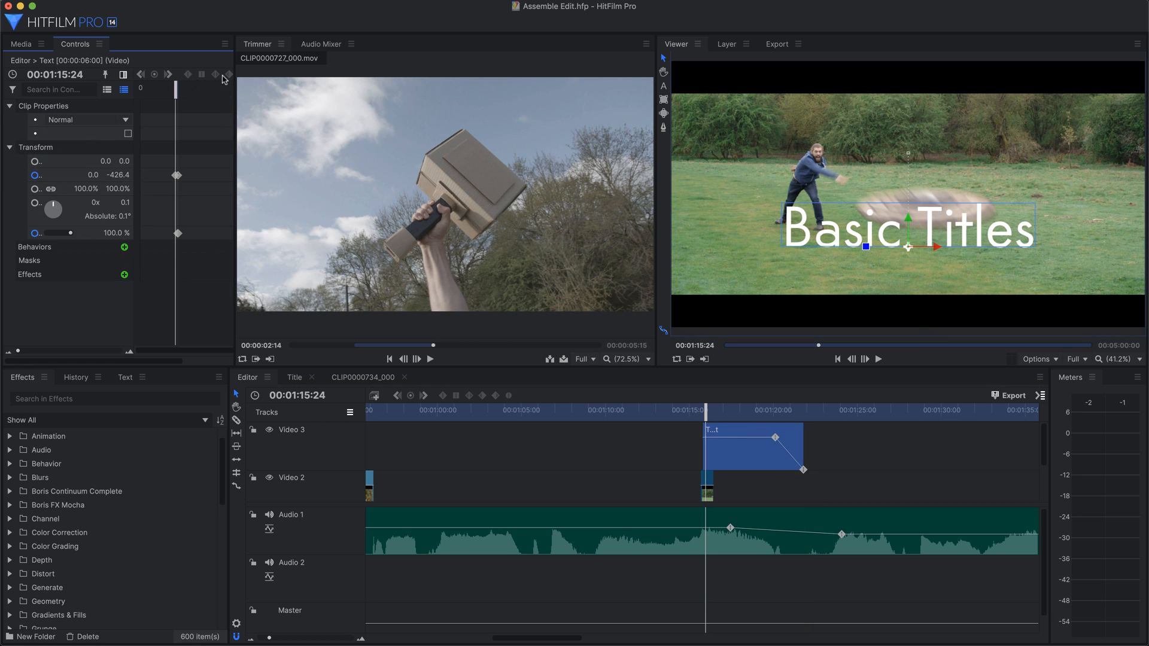
left_click_drag(235, 133, 435, 134)
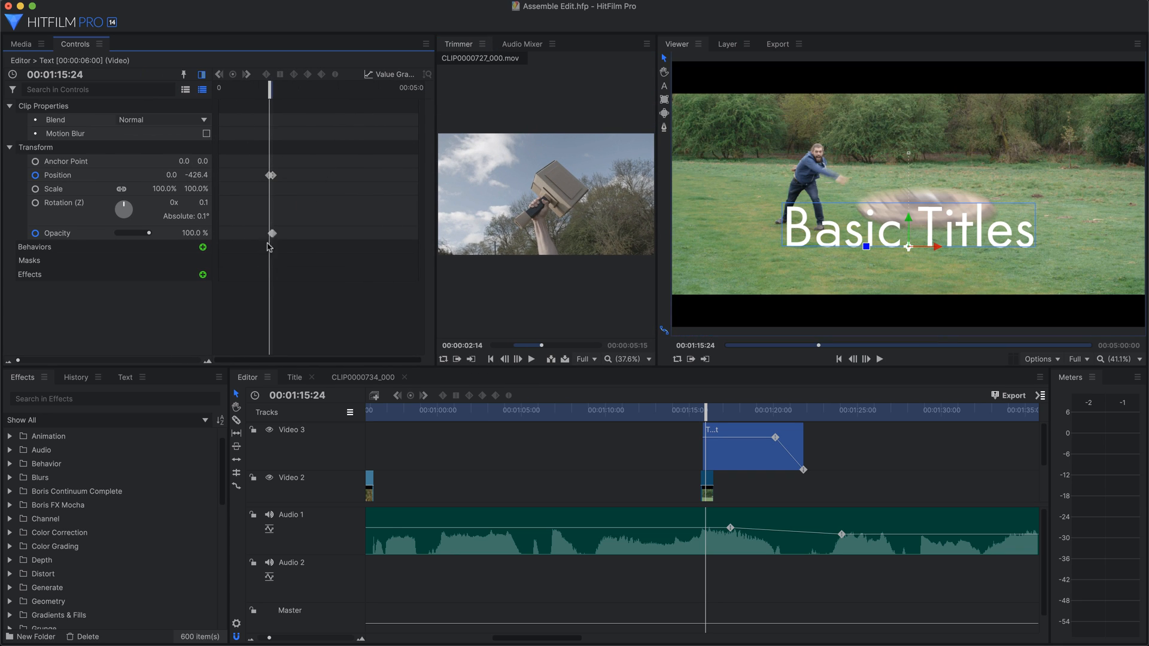
left_click(270, 176)
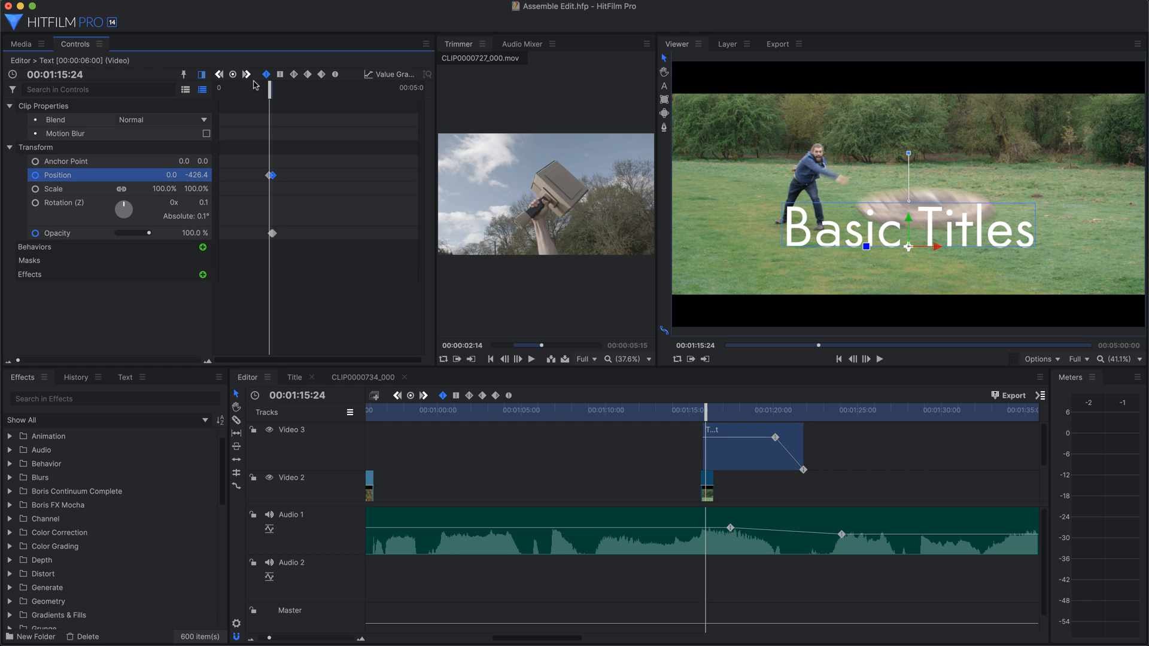
left_click(202, 75)
left_click_drag(435, 142, 227, 142)
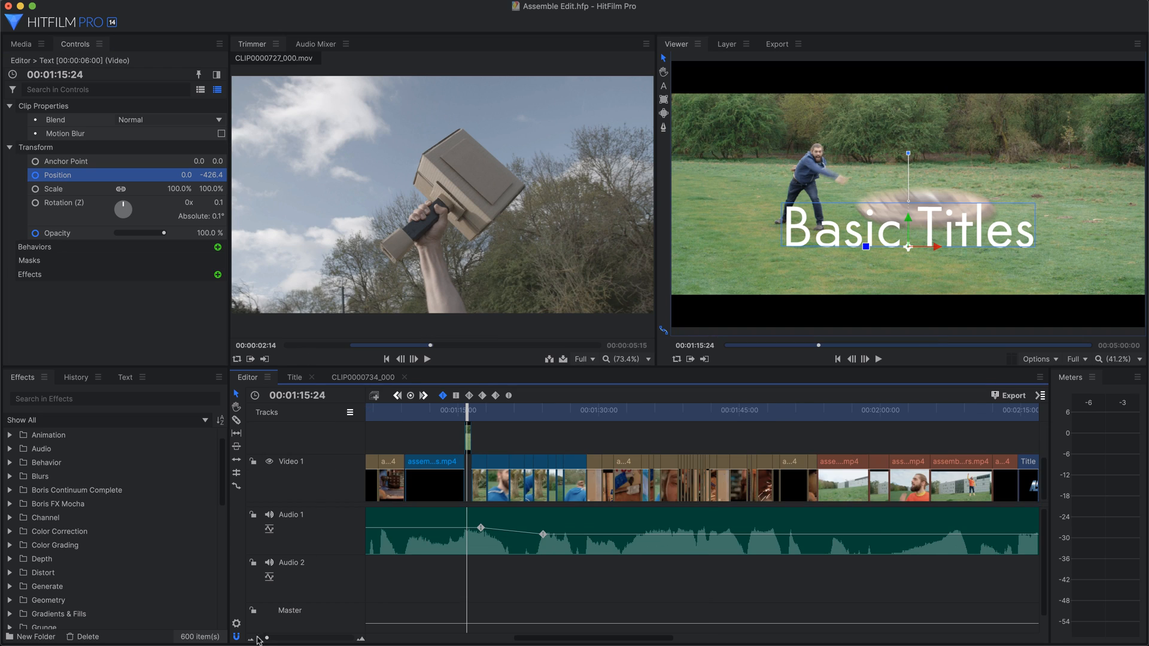
- Place the playhead at 00:01:12:08 and select the Video 1 clip beneath it
left_click_drag(266, 639, 268, 639)
left_click(658, 413)
left_click(652, 462)
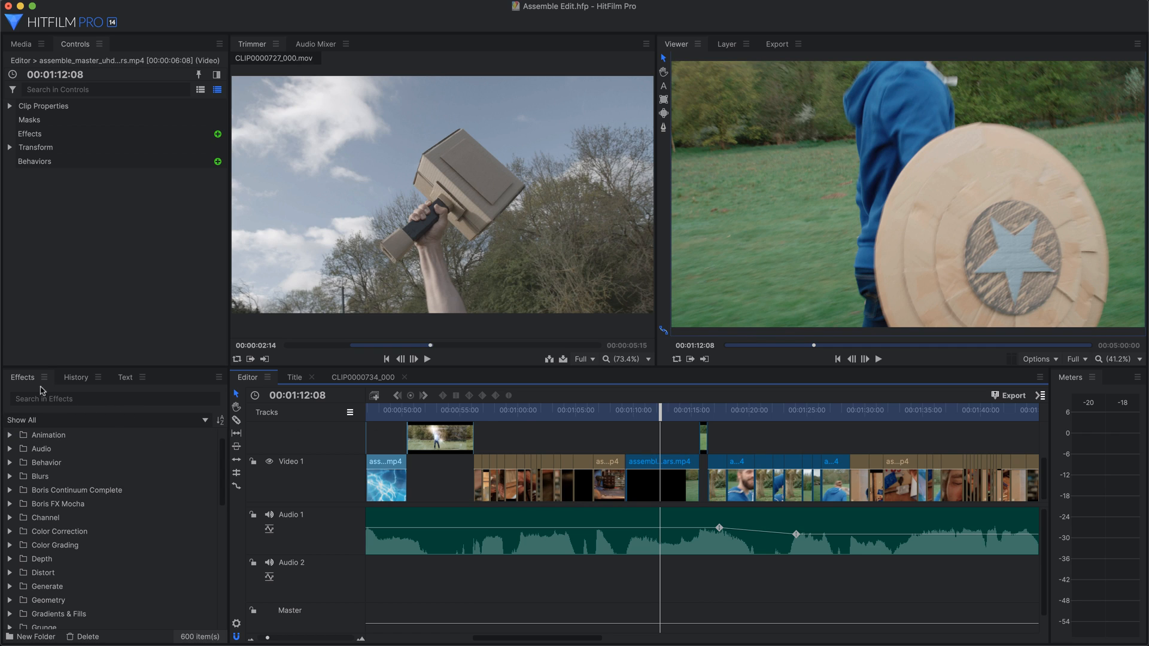
- Browse the effects library's categories and examine the effects in the Color Correction folder
left_click(22, 378)
double_click(47, 435)
scroll(100, 485, "down", 5)
scroll(101, 485, "down", 10)
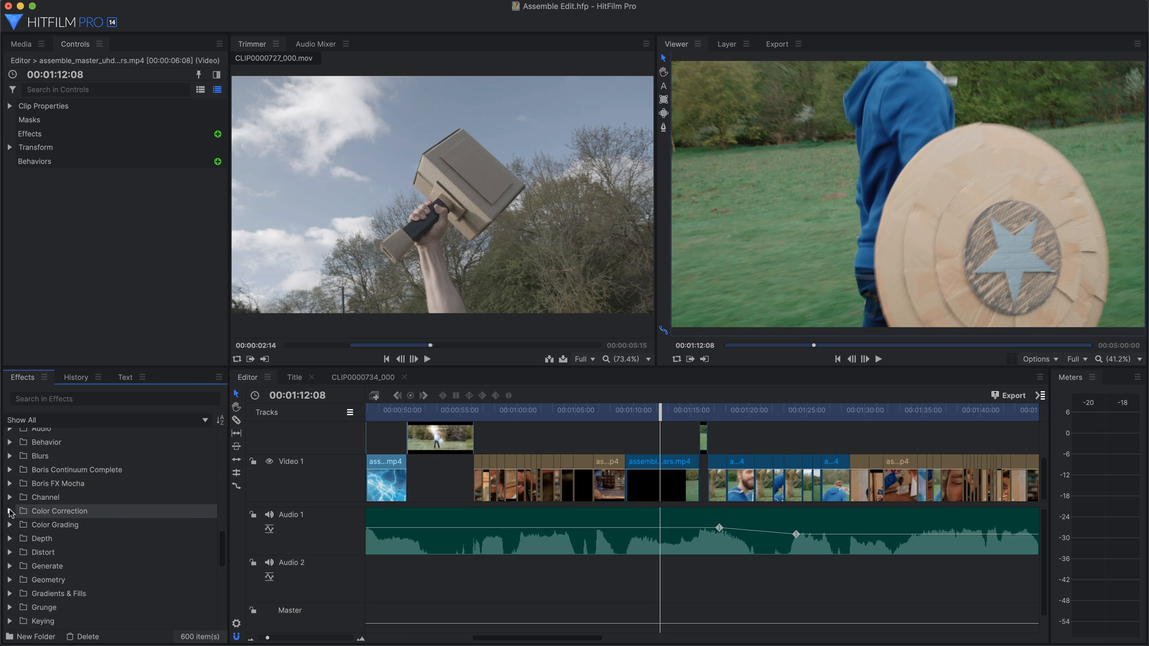
scroll(105, 492, "down", 8)
scroll(119, 496, "up", 10)
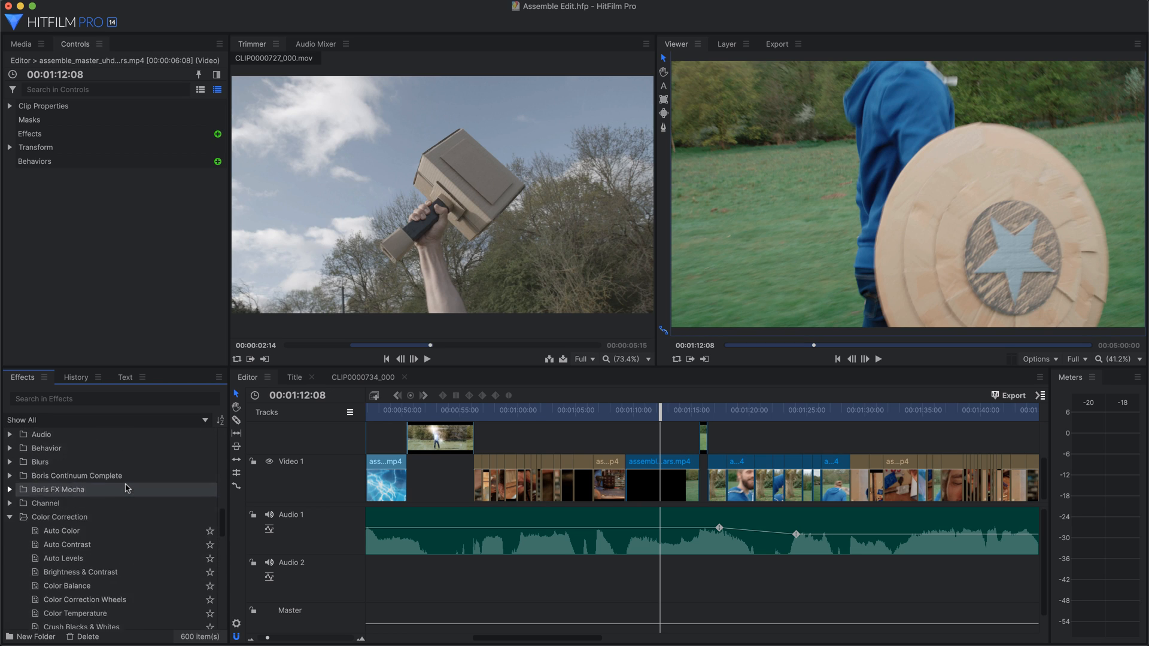
left_click(10, 551)
scroll(10, 552, "up", 10)
left_click(10, 463)
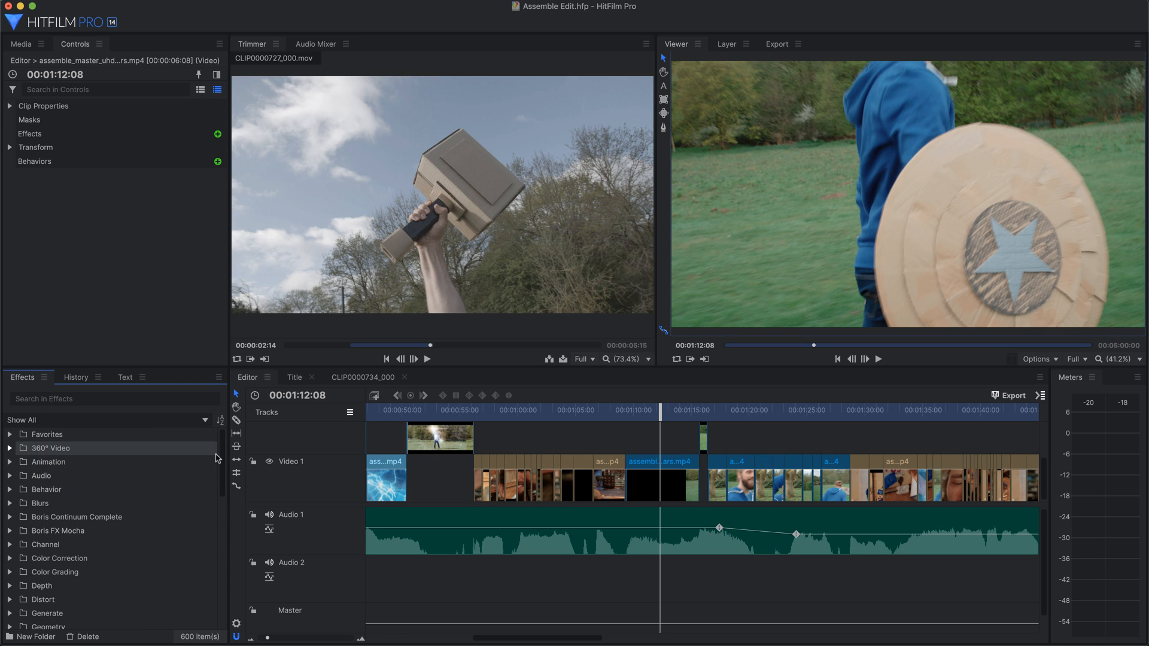
- Apply a Cross Dissolve from the Dissolve video transitions to the Video 1 cut near 00:01:06
scroll(221, 453, "down", 7)
left_click(10, 586)
left_click(21, 600)
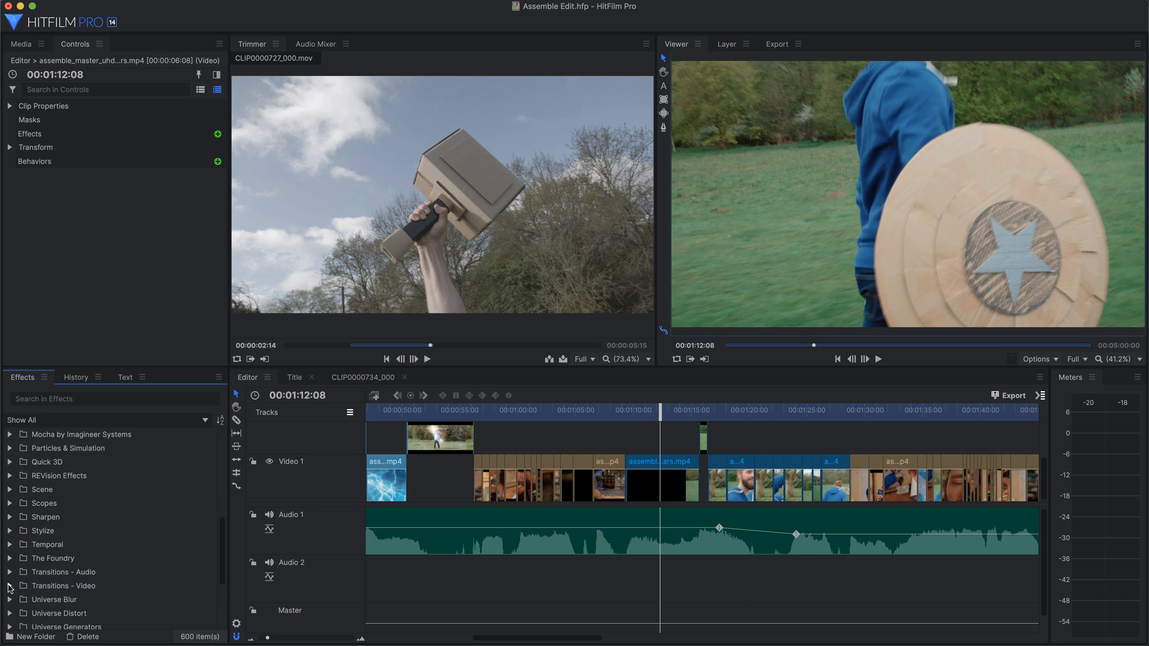
scroll(83, 555, "down", 4)
left_click_drag(69, 519, 594, 466)
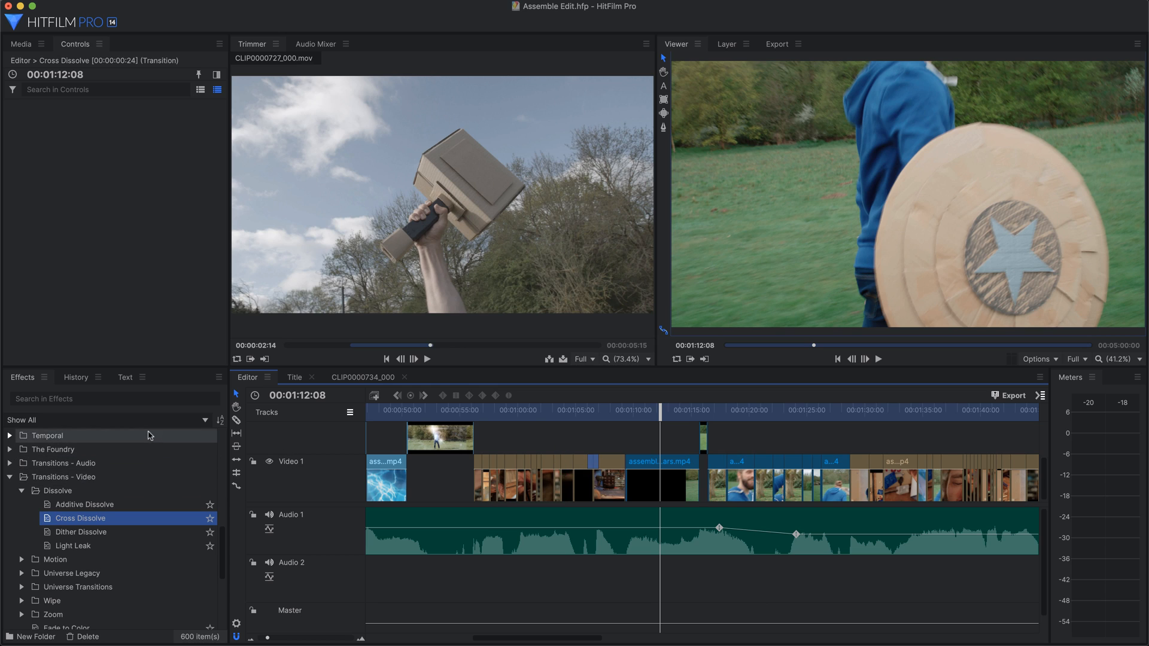
- Find the Letterbox effect by searching for "lett" and apply it to the Video 1 clip under the playhead
left_click(141, 400)
type("lett")
left_click(60, 449)
left_click_drag(617, 463, 634, 470)
- Search the effects for "blur" and add Radial Blur below Letterbox on the selected clip
left_click(93, 399)
type("blur")
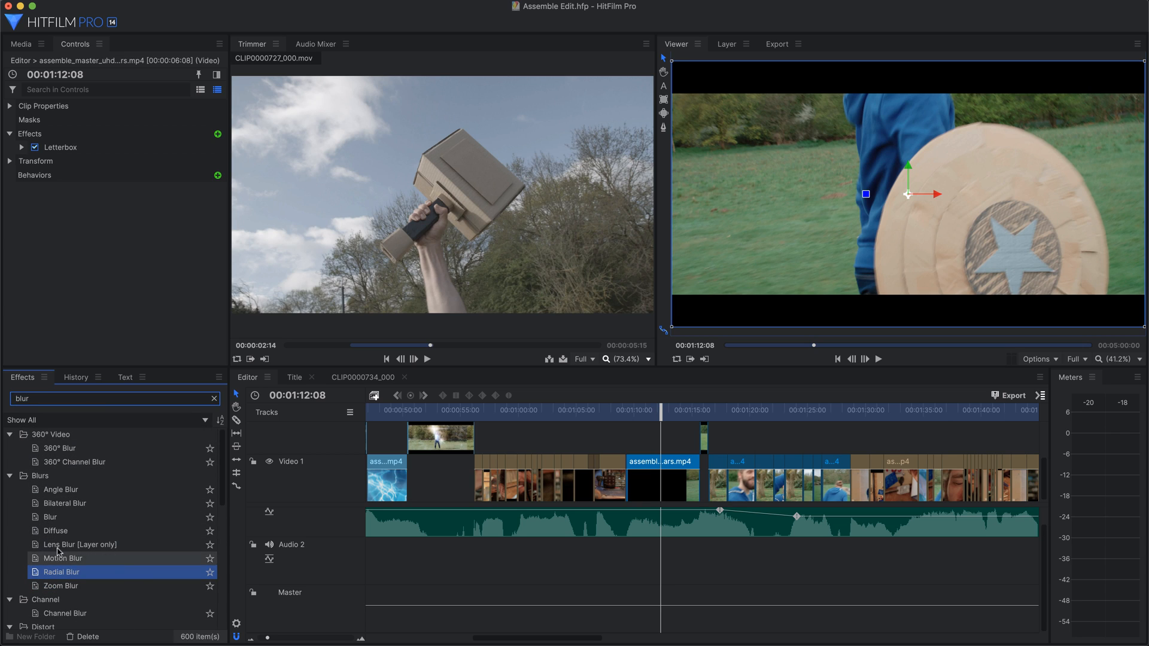
left_click_drag(58, 573, 53, 157)
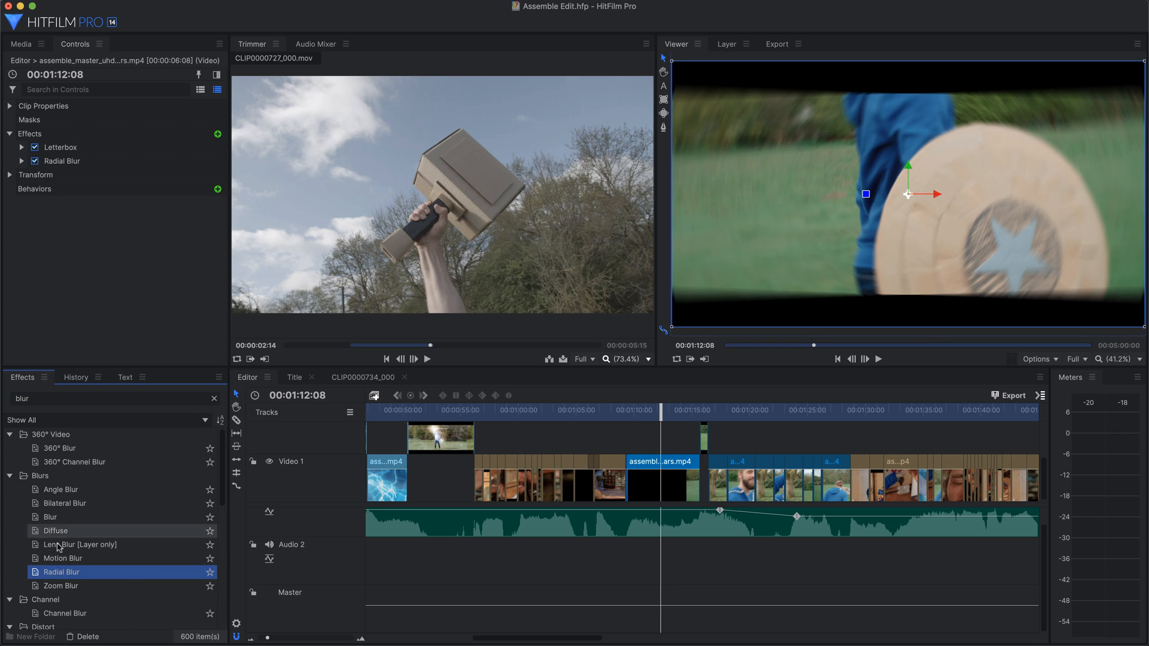
- Reveal the Radial Blur properties, try an Angle of about 71.1, return it to 0.0, and expand the Center position
left_click(59, 160)
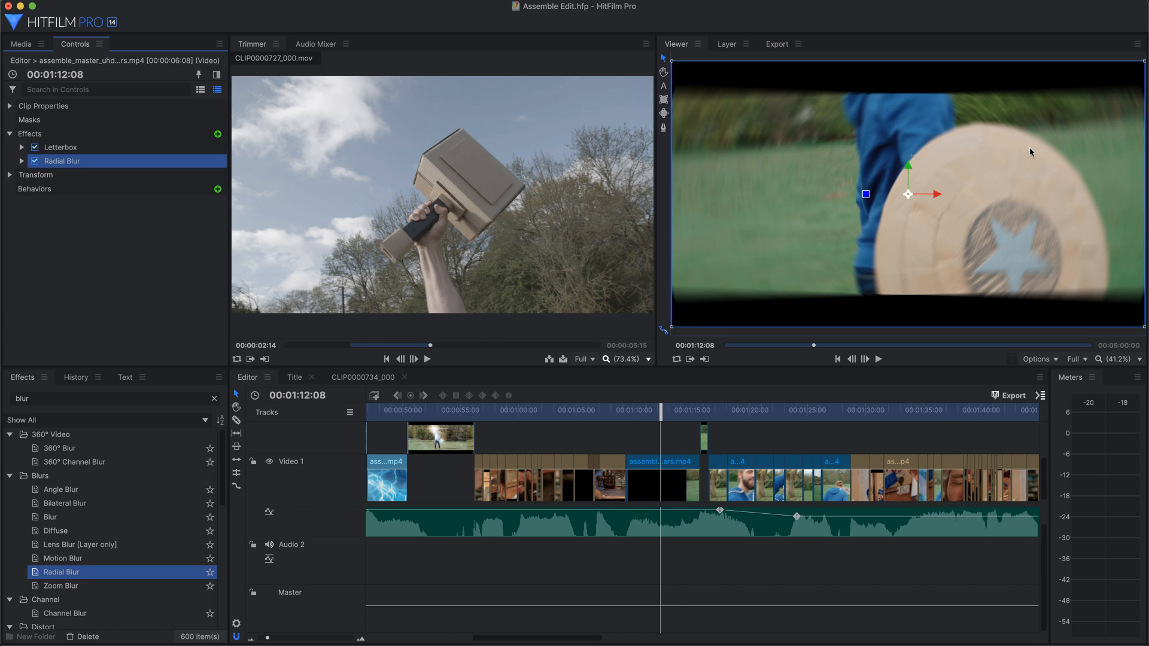
left_click_drag(914, 158, 864, 152)
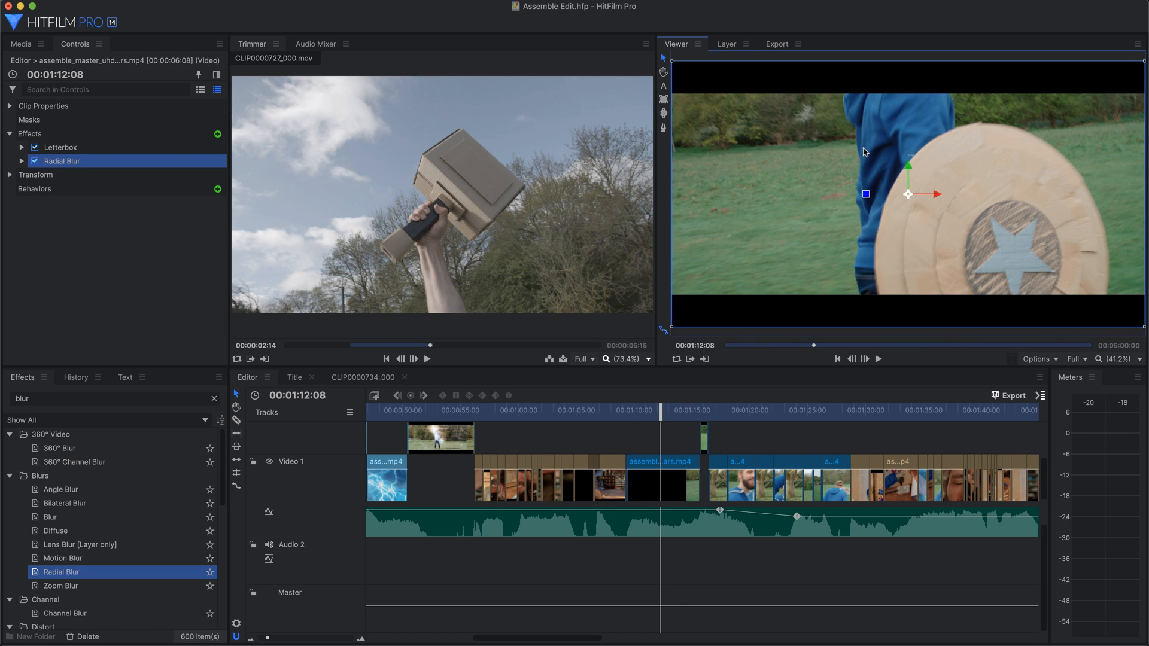
left_click(22, 161)
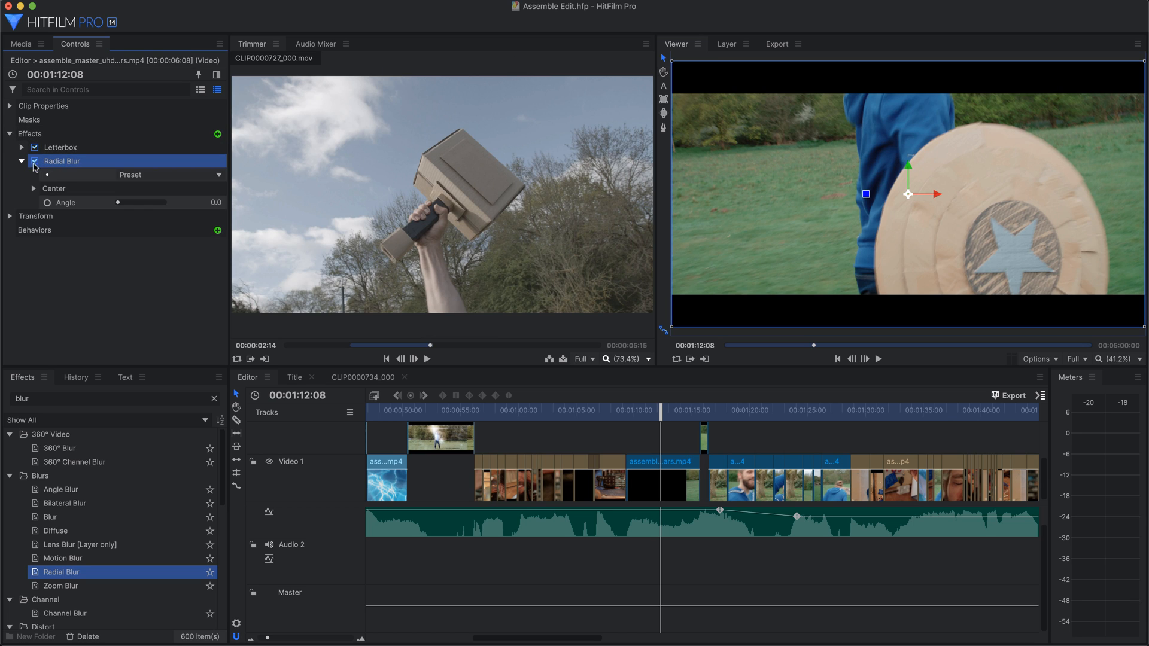
left_click(111, 203)
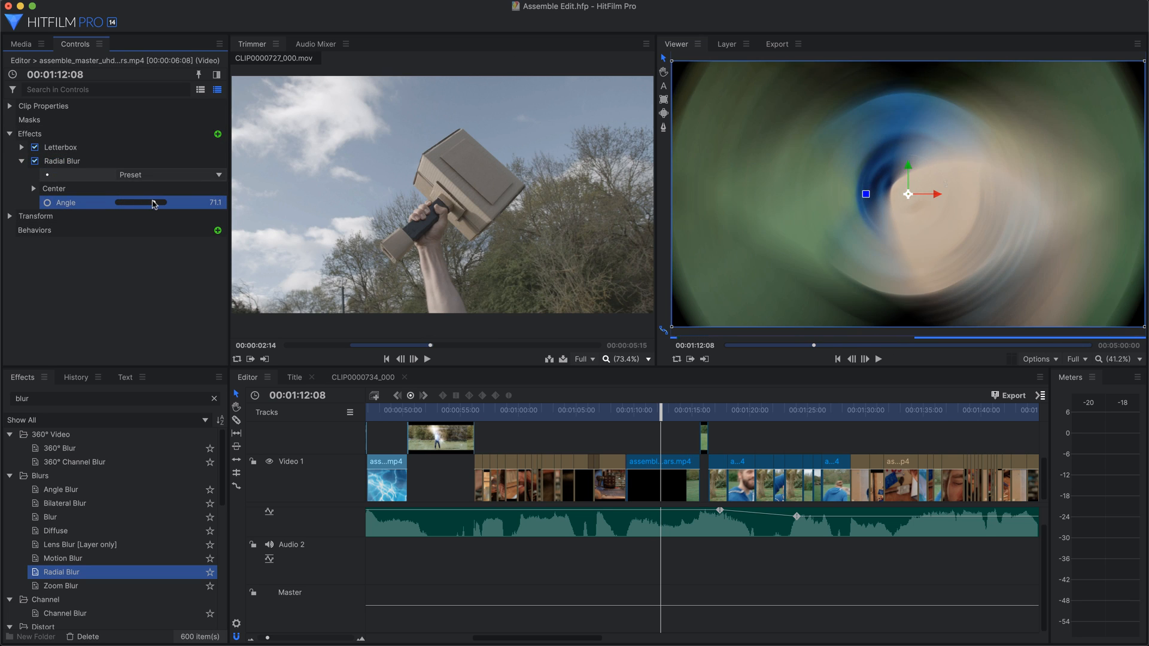
left_click(33, 189)
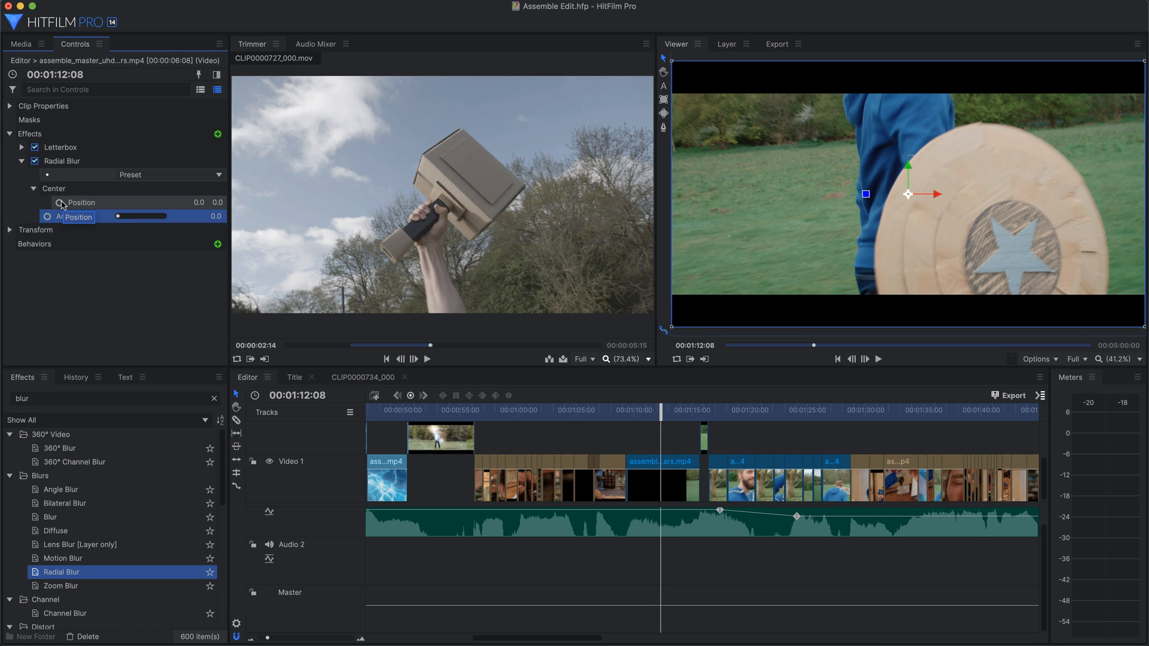
- Clear the effects search and look through the lower categories, including the Universe folders
left_click(214, 398)
left_click_drag(220, 432, 225, 567)
left_click(11, 485)
left_click(10, 471)
left_click(10, 485)
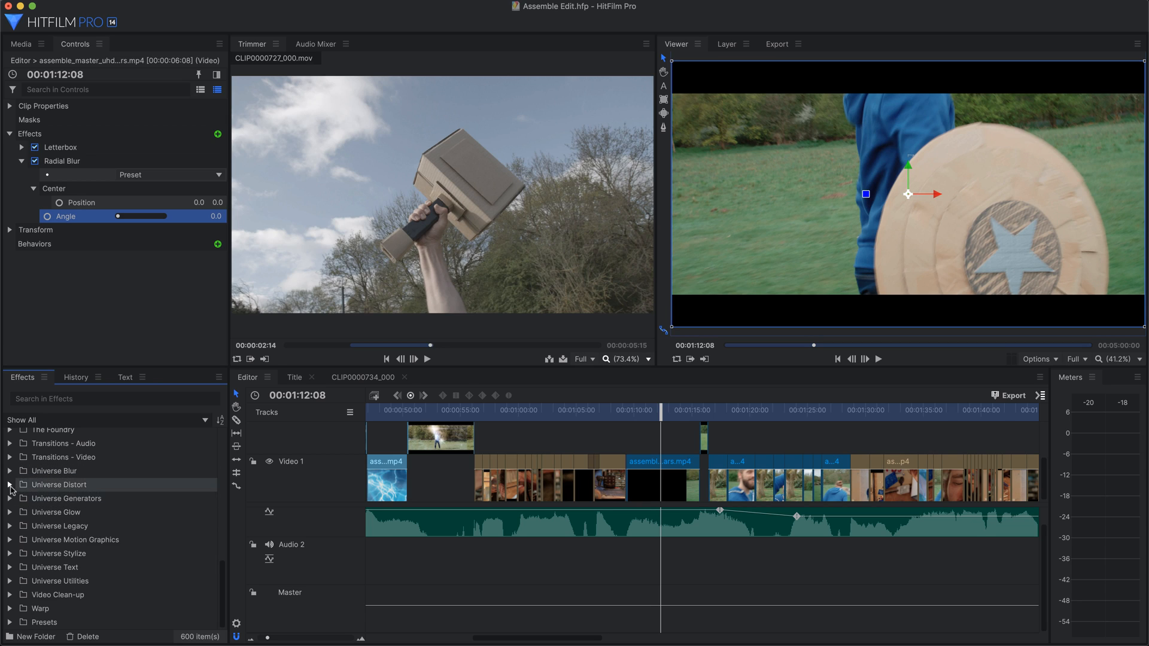
left_click(10, 485)
scroll(11, 486, "up", 10)
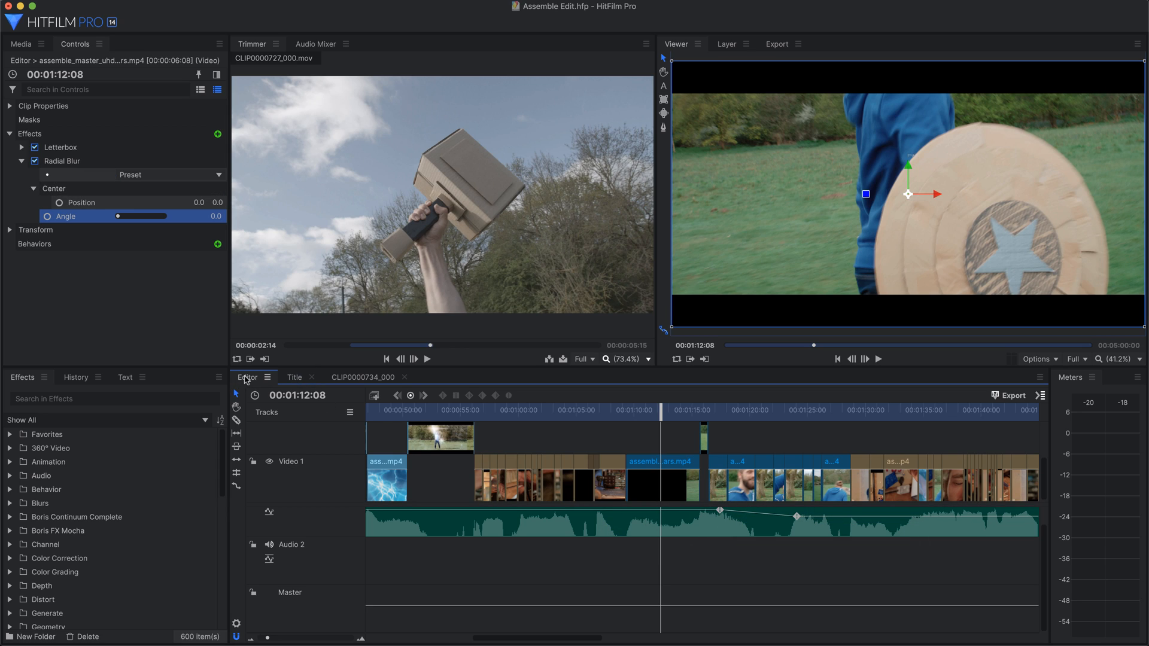
- Look at the Title composite shot's layers, and open the CLIP0000734_000 composite shot to examine its layer stack
left_click(294, 377)
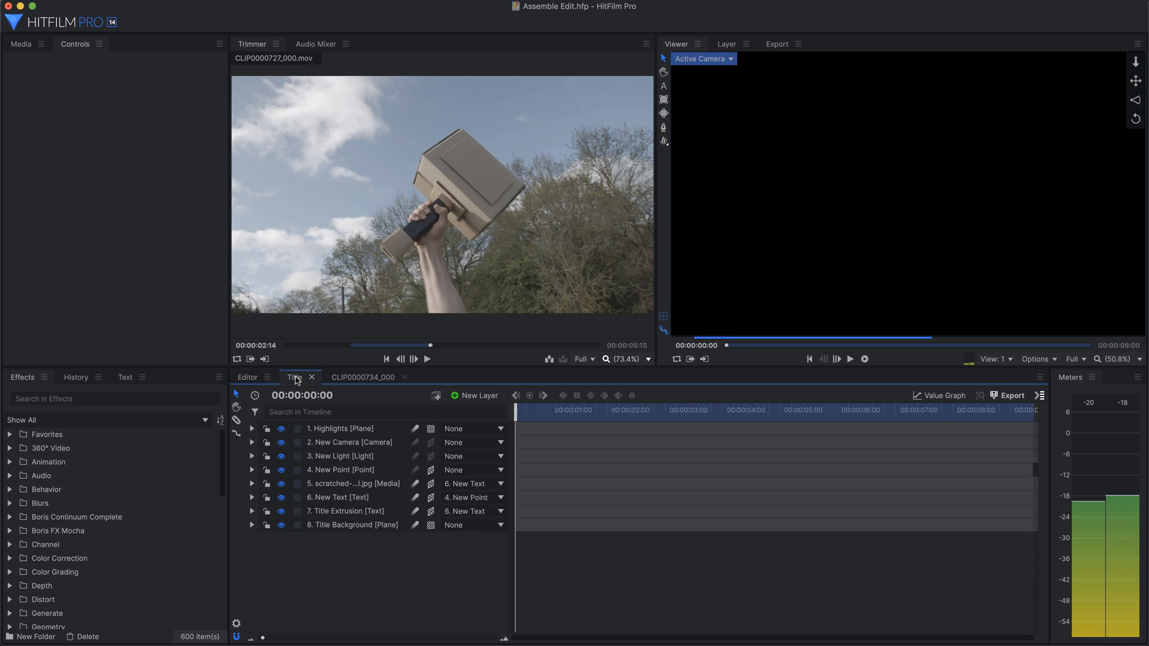
left_click(356, 377)
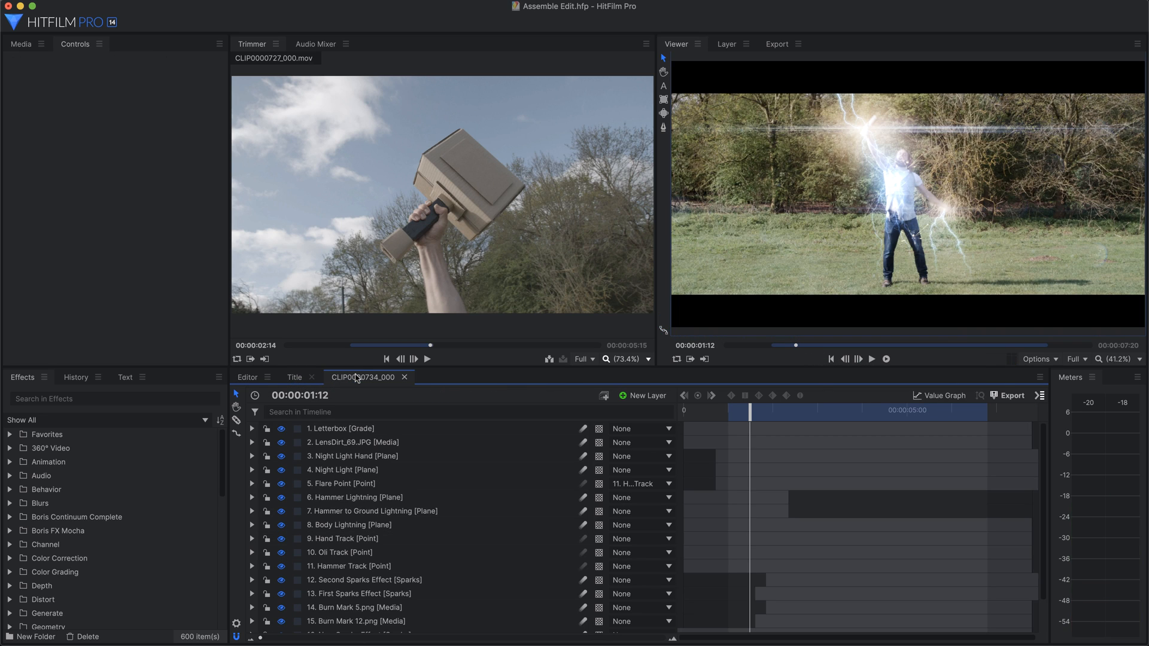
scroll(367, 448, "down", 2)
scroll(367, 448, "up", 2)
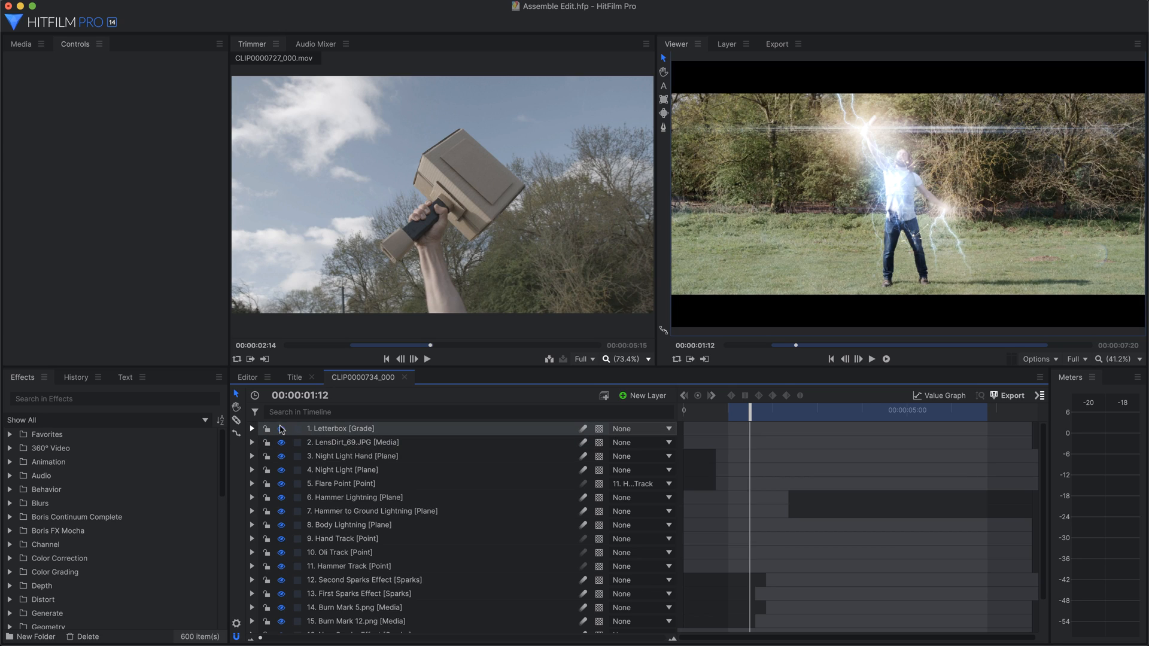
- Temporarily hide the LensDirt, Night Light, Flare Point and lightning layers one by one to inspect the composite, and show them again
left_click(280, 443)
left_click(281, 457)
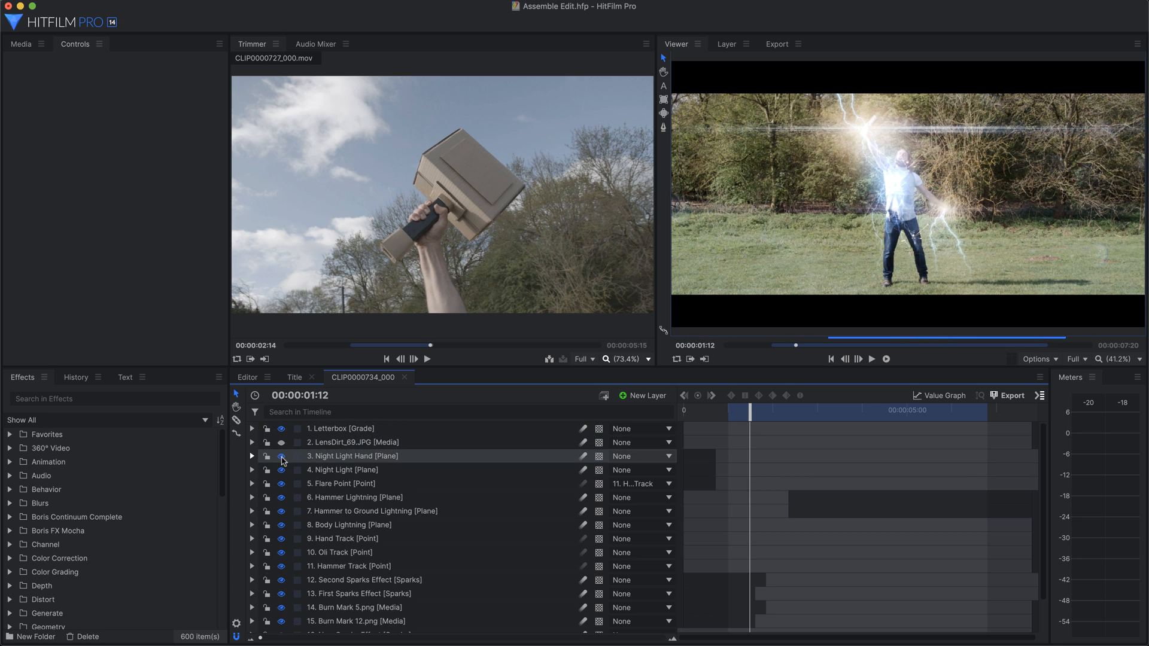
left_click(281, 471)
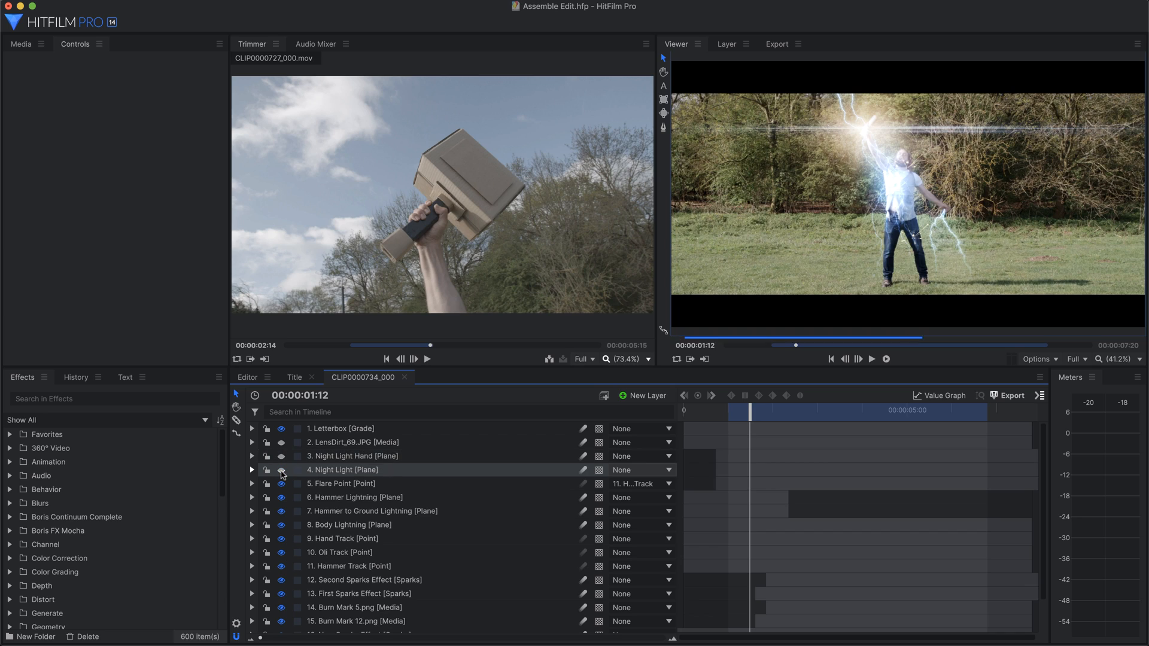
left_click(281, 484)
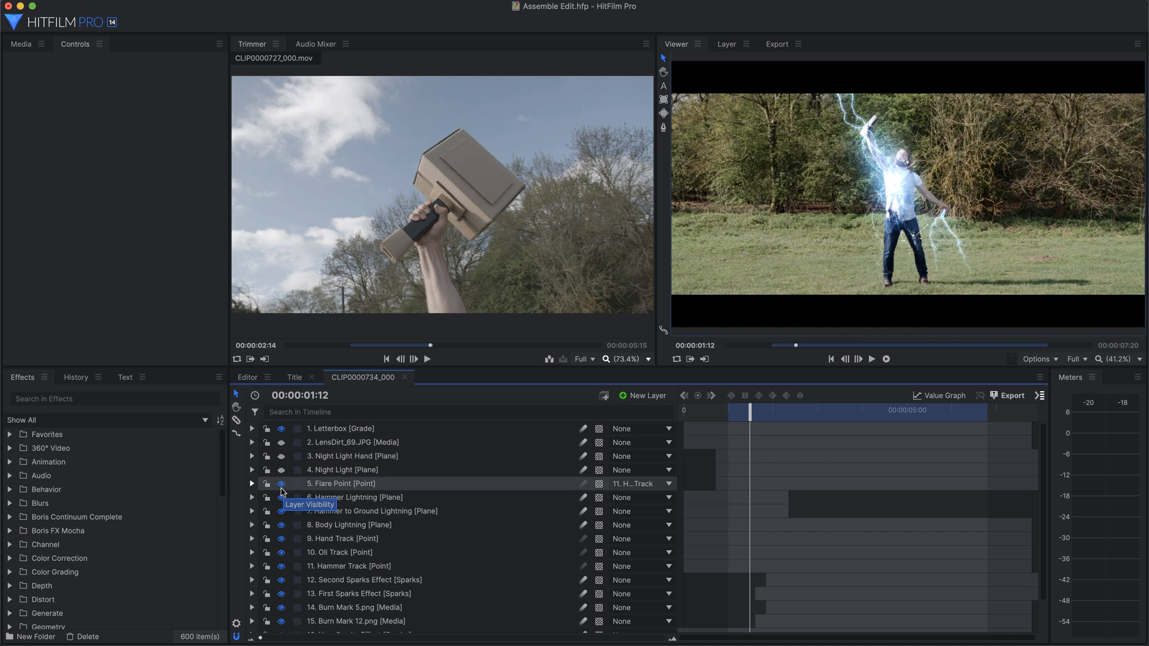
left_click(282, 499)
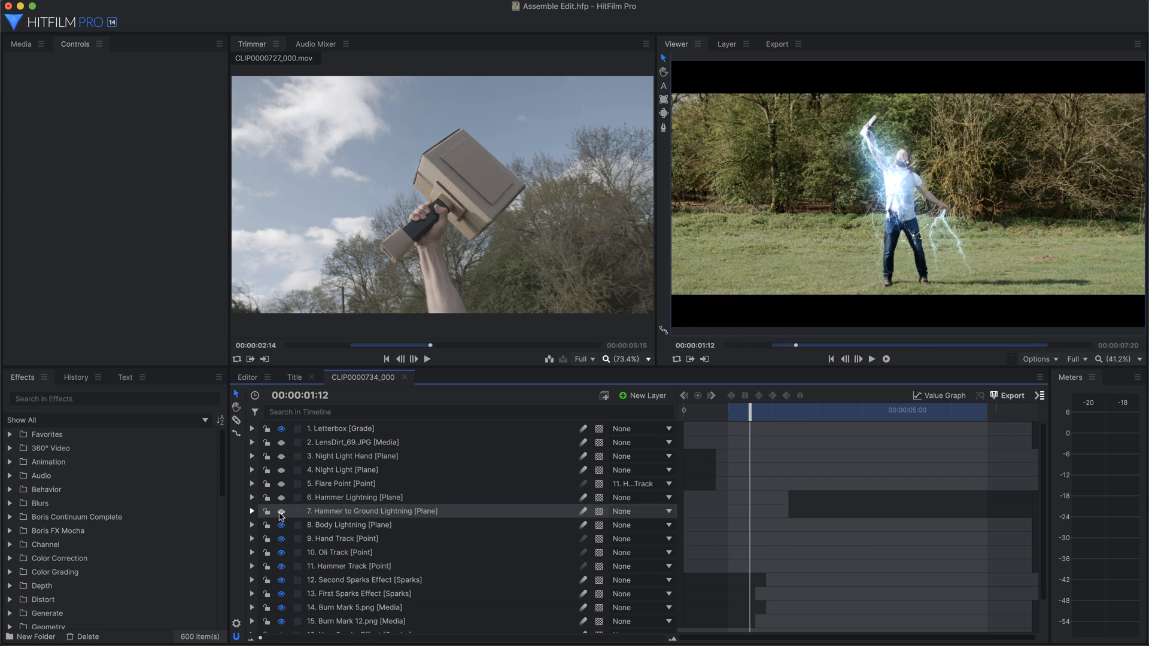
left_click(281, 525)
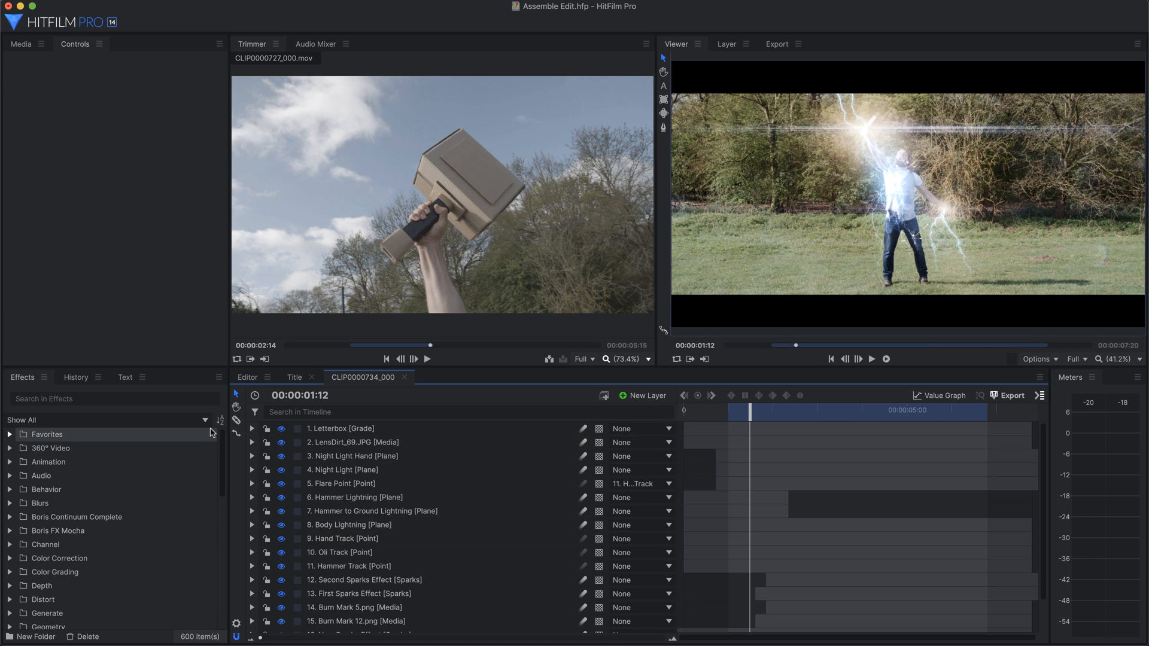
- Return to the Editor timeline and review the commands available for the shield clip, including Make Composite Shot, without applying any
left_click(247, 377)
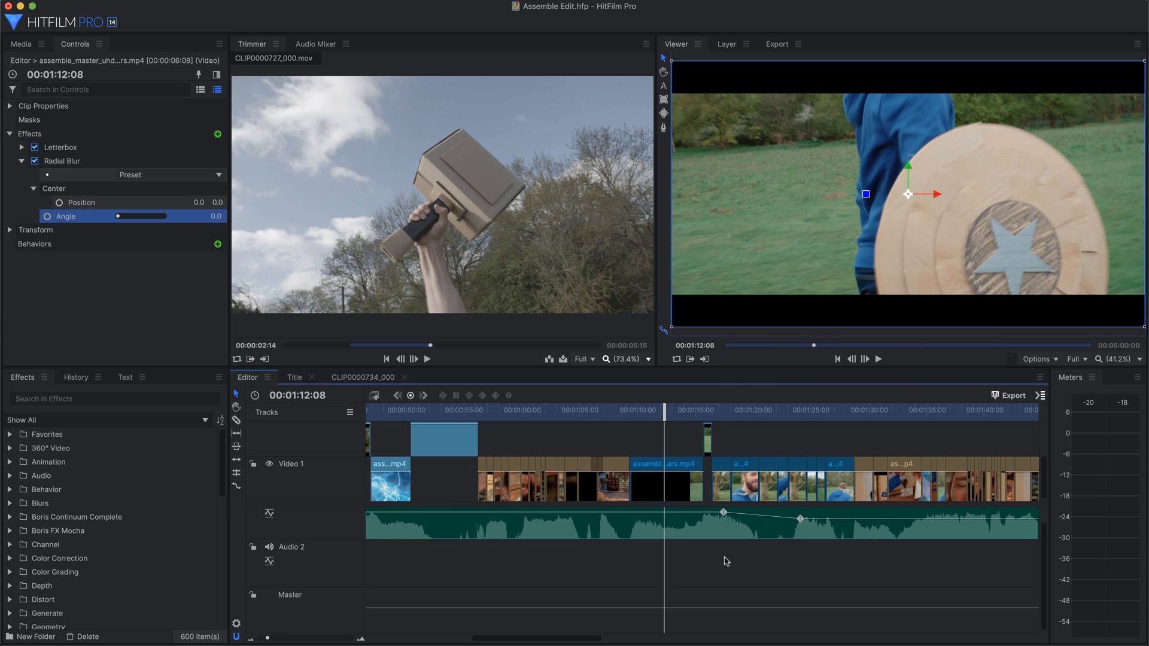
right_click(673, 472)
key("Escape")
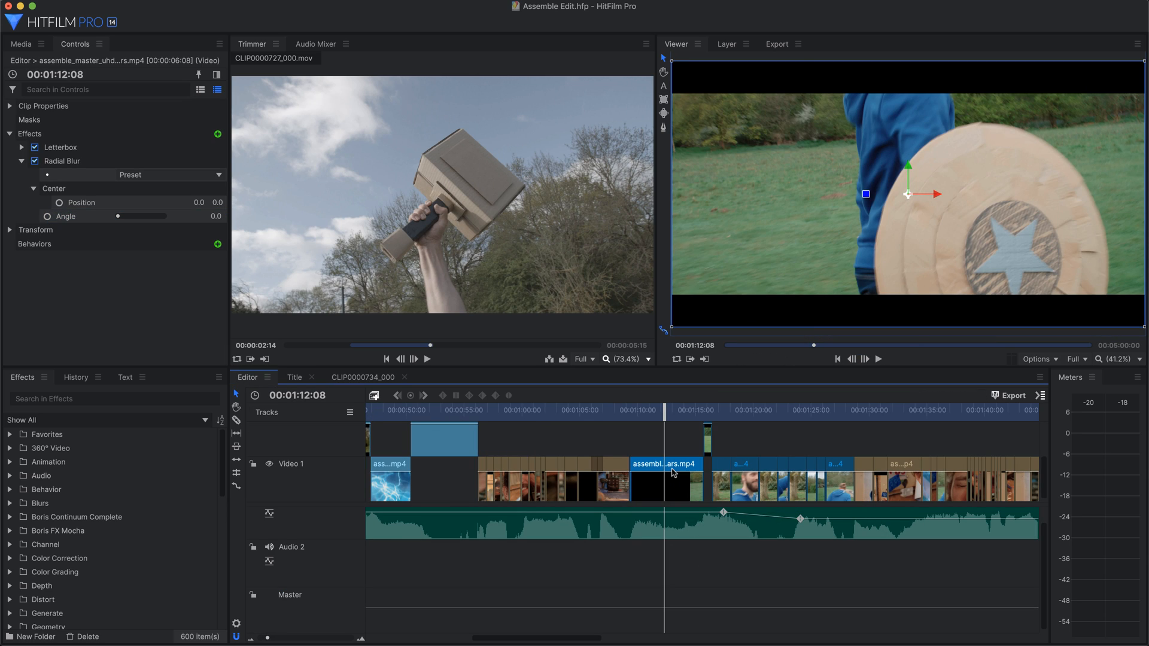
right_click(673, 473)
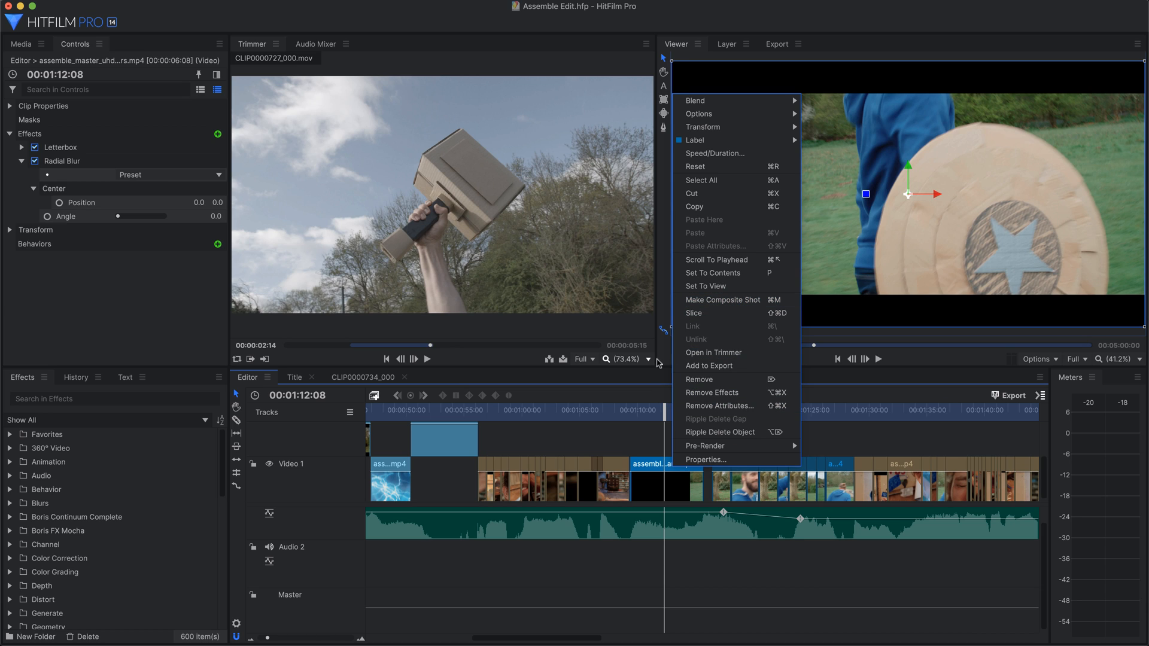
left_click(648, 391)
- Hide the Body Lightning and Hammer to Ground Lightning layers in CLIP0000734_000, and check the shot in the Editor at 00:00:51:01
left_click(360, 378)
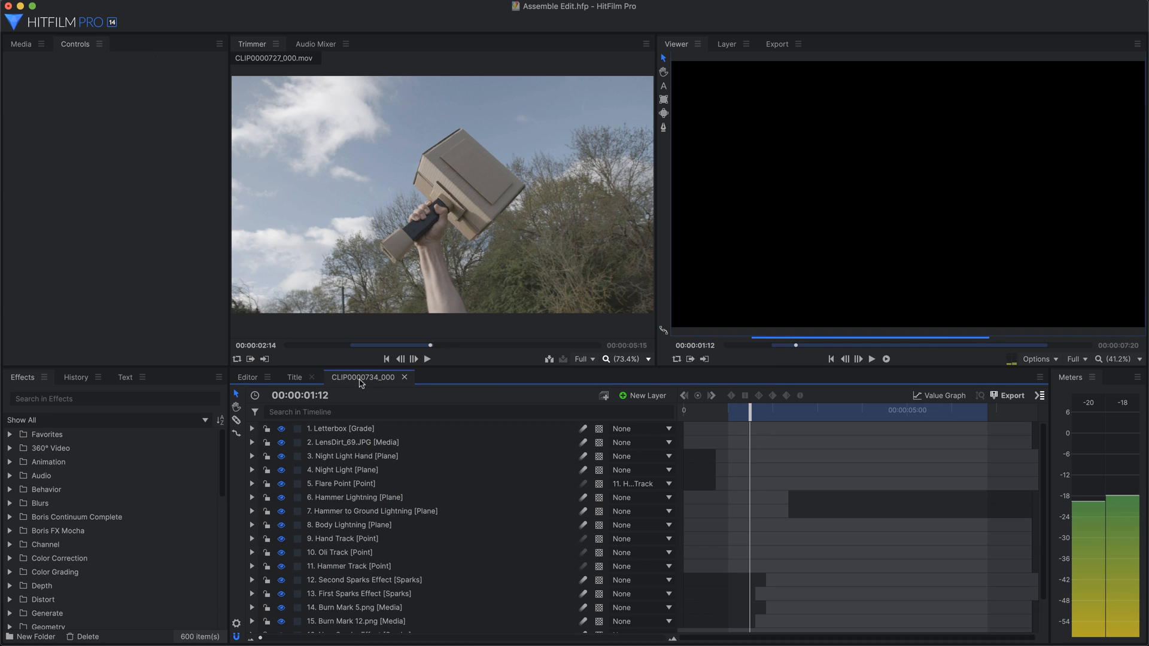
left_click(281, 525)
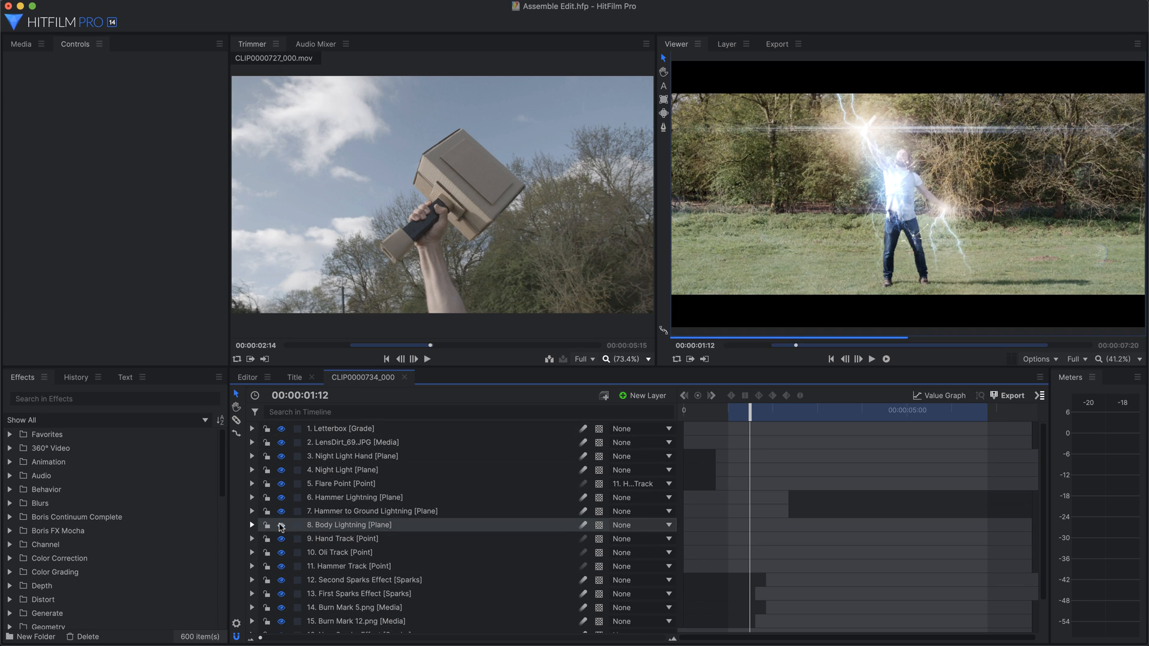
left_click(281, 512)
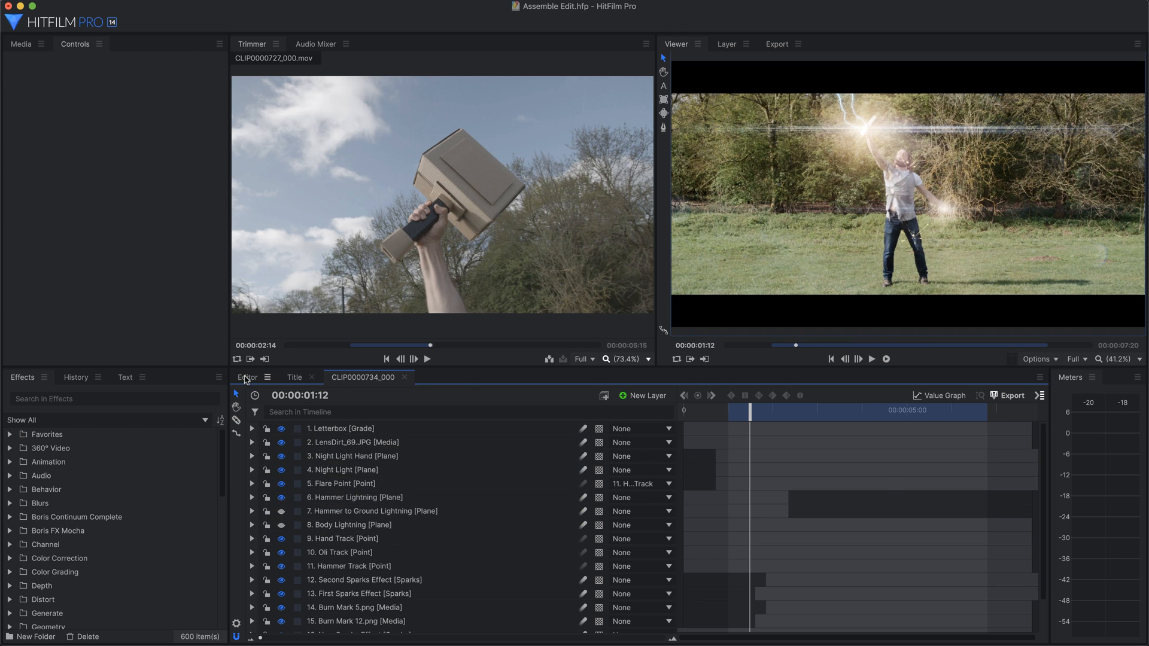
left_click(246, 378)
left_click(461, 413)
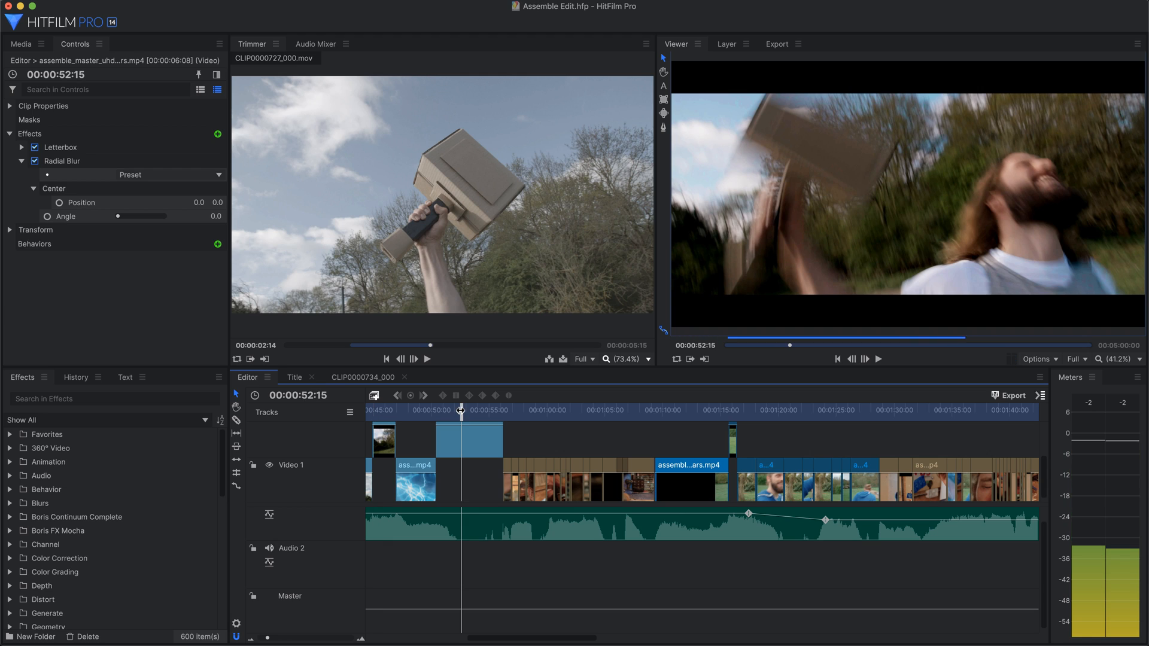
left_click(443, 411)
- Show the Body Lightning and Hammer to Ground Lightning layers again in CLIP0000734_000 and return to the Editor timeline
left_click(358, 377)
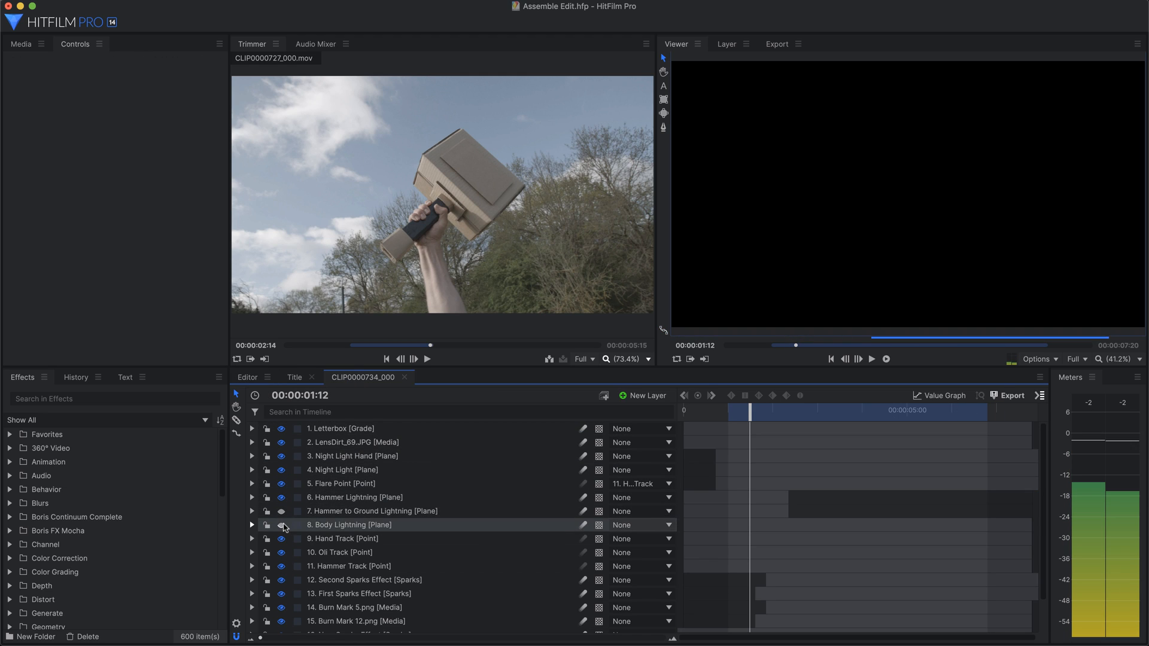
left_click(281, 525)
left_click(281, 512)
left_click(246, 378)
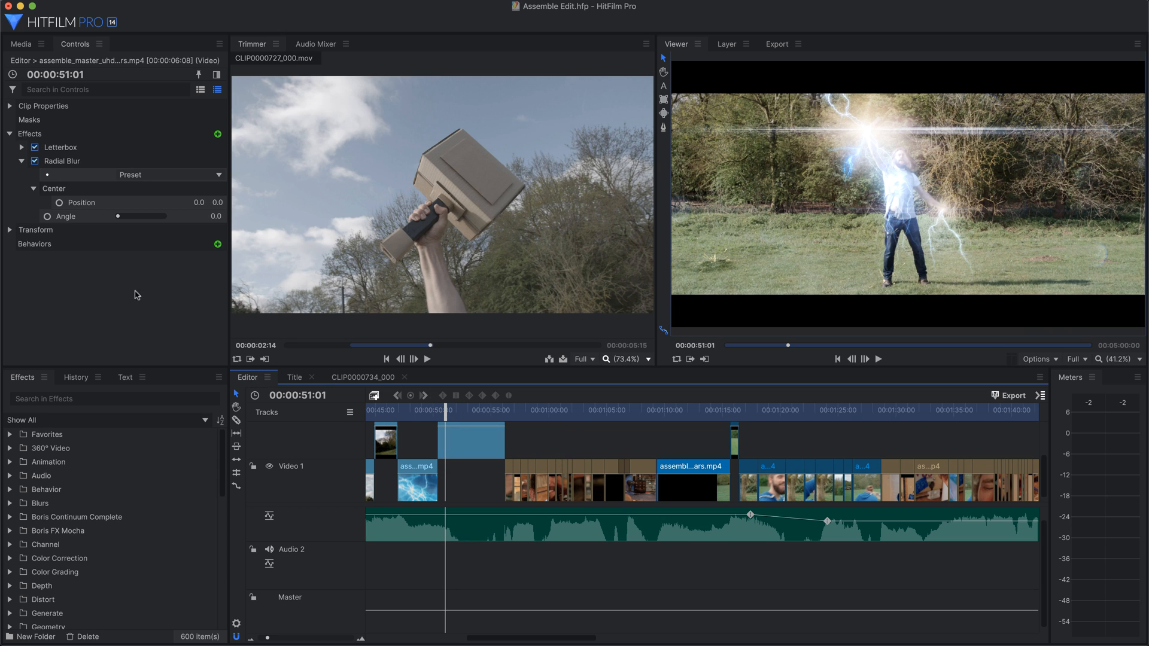
- Review the Make Composite Shot command for CLIP0000734_000.mov in the project media, and find the Shield composite shot
left_click(21, 45)
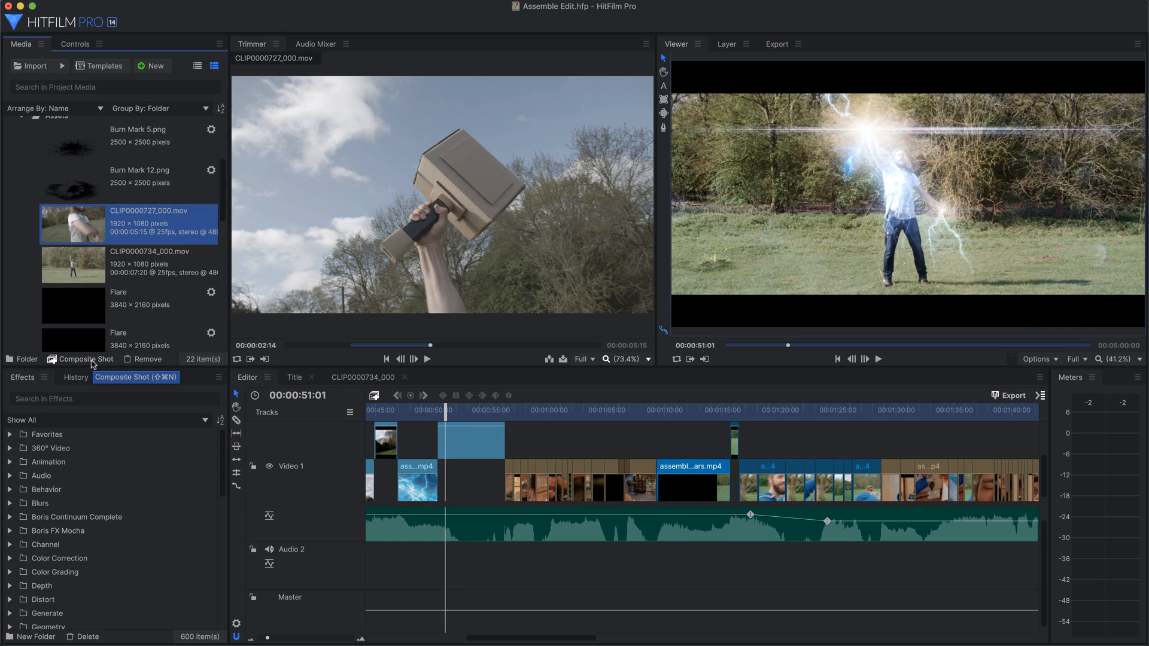
right_click(93, 262)
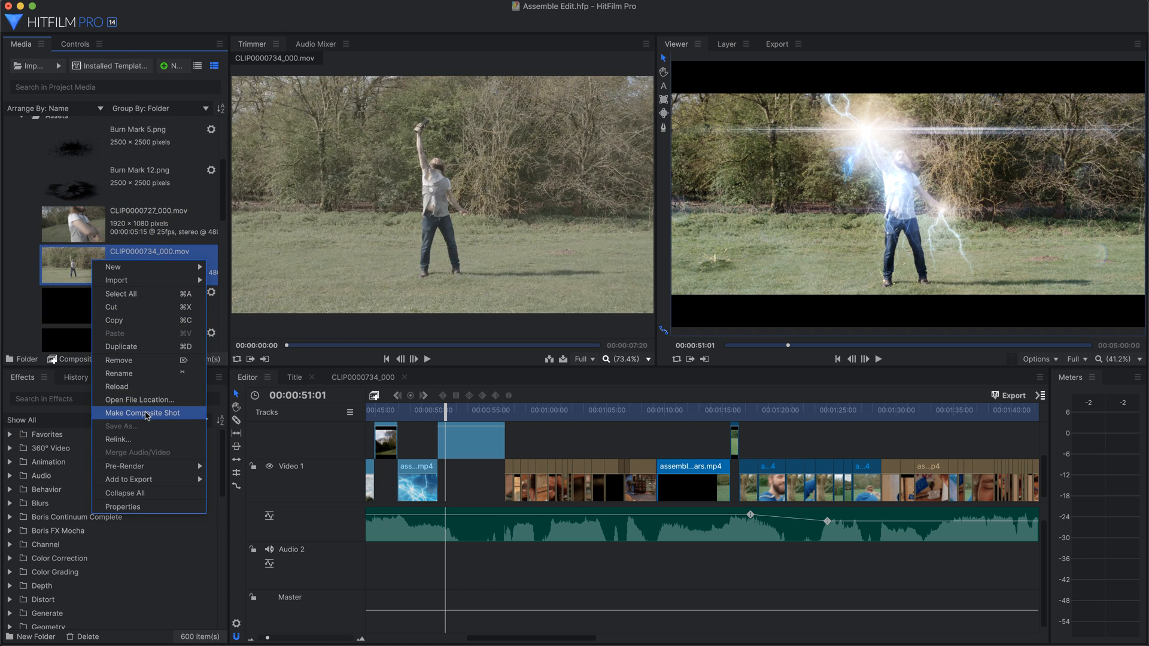
left_click(27, 268)
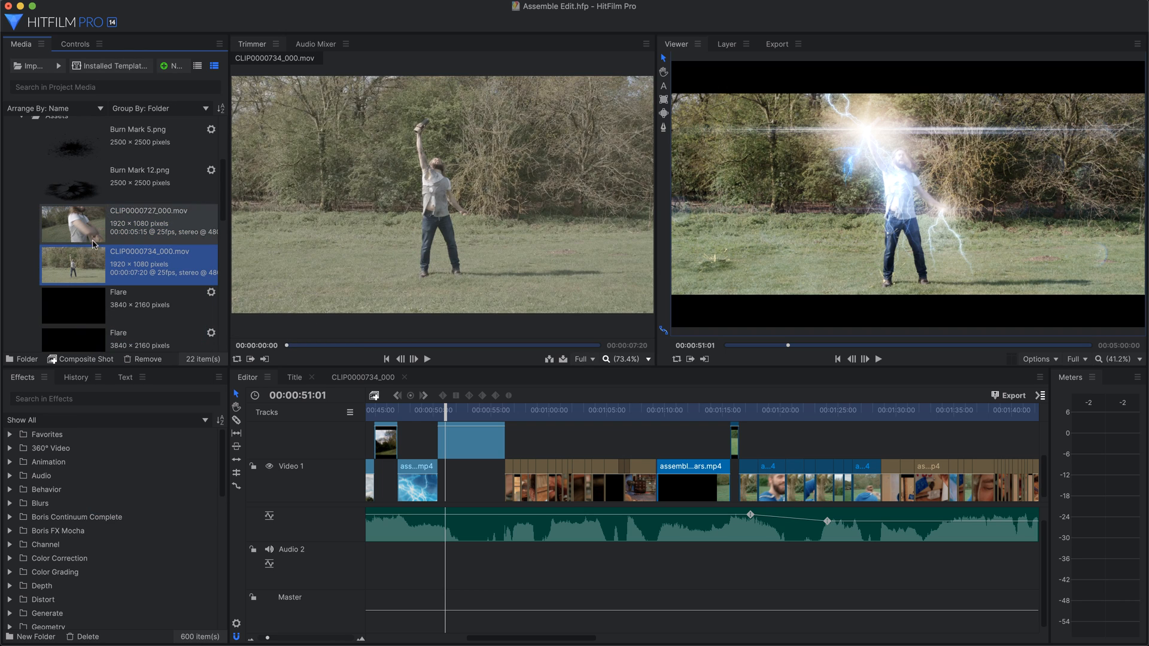
scroll(178, 265, "up", 5)
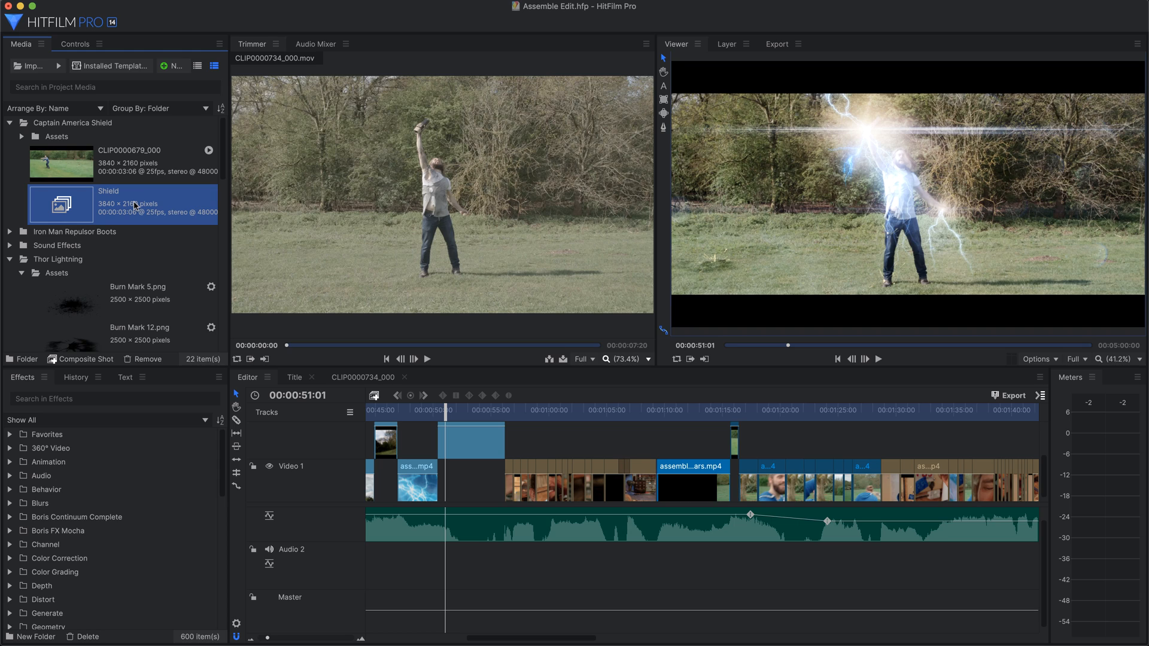
- Add the Grading Transfer effect from the Color Grading effects to the Letterbox grade layer in CLIP0000734_000
left_click(139, 161)
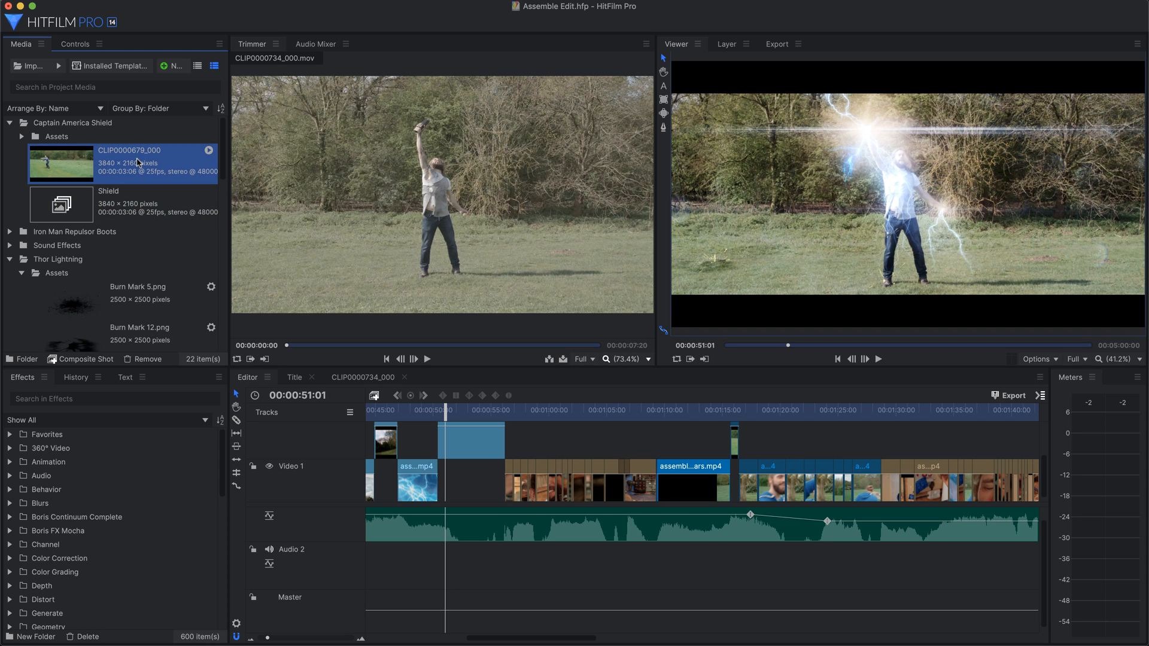
left_click(27, 377)
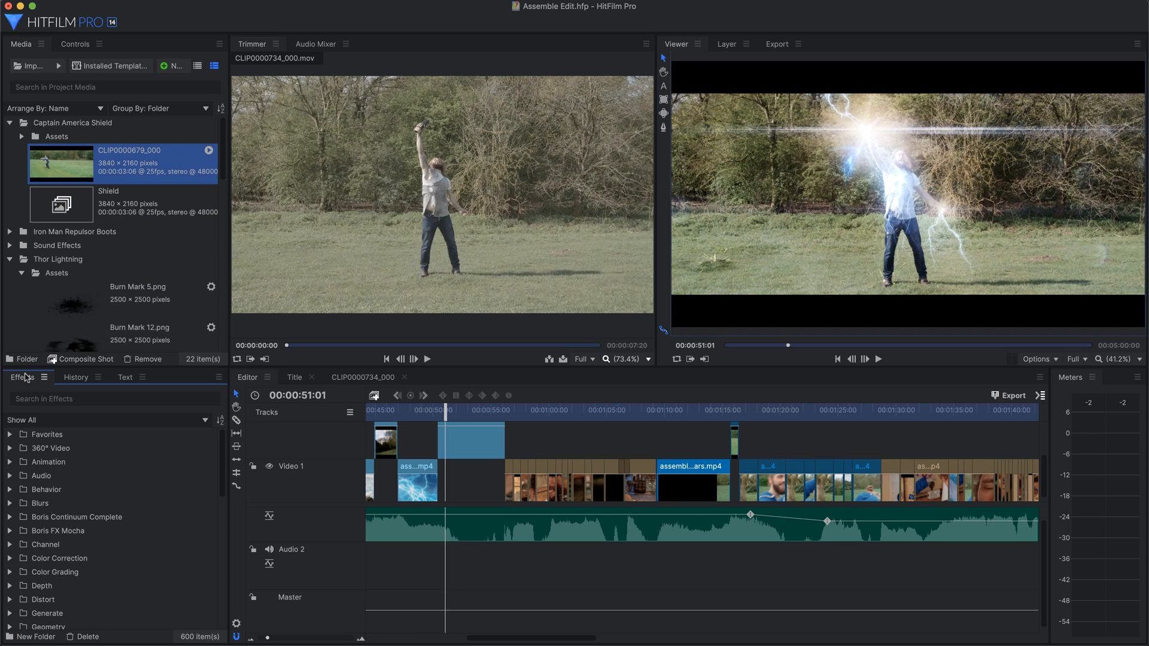
left_click(366, 379)
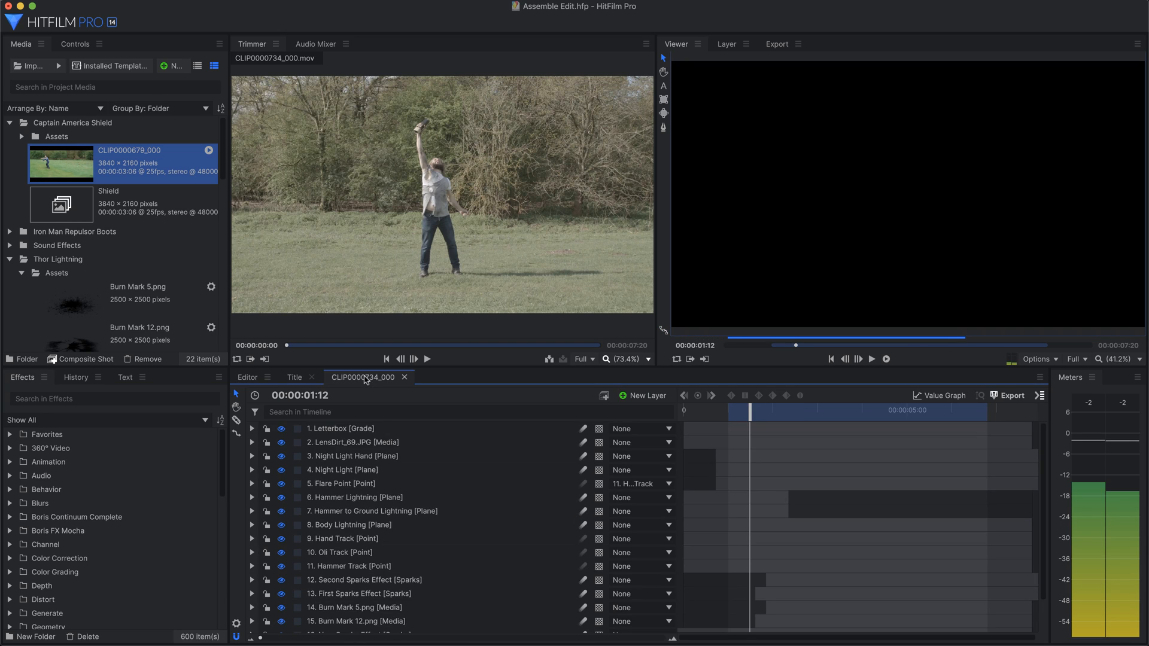
left_click(10, 572)
scroll(84, 450, "down", 5)
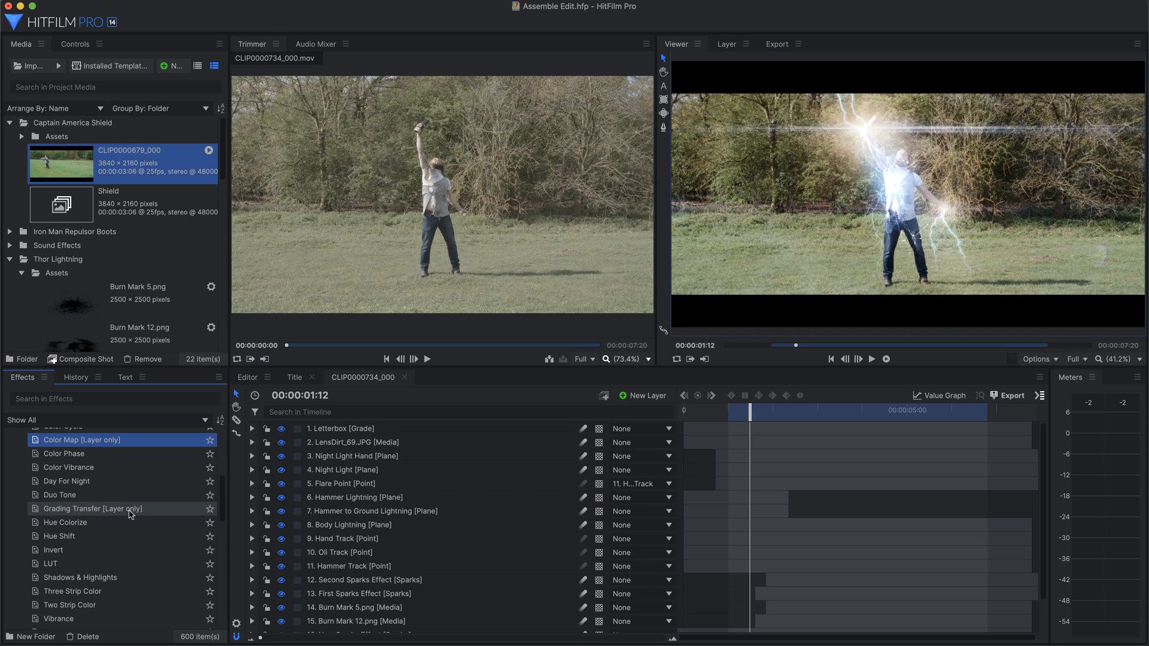
left_click(135, 509)
left_click_drag(333, 434, 333, 434)
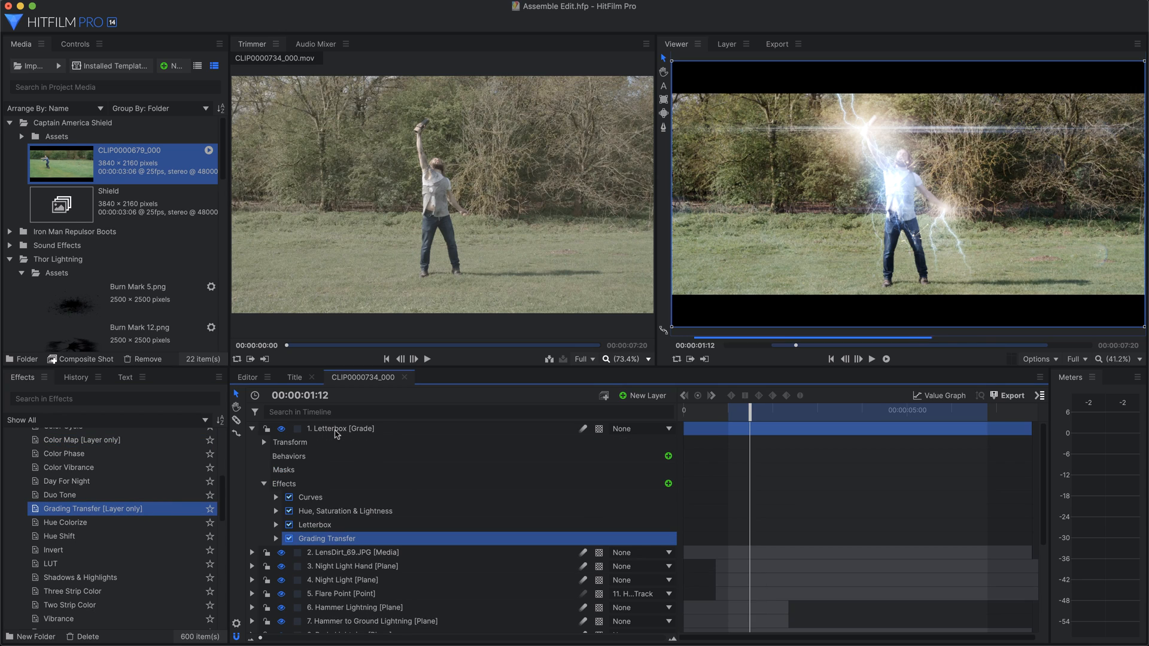
- Review the layers available as Grading Transfer's Grading from source, keeping it set to None
left_click(84, 230)
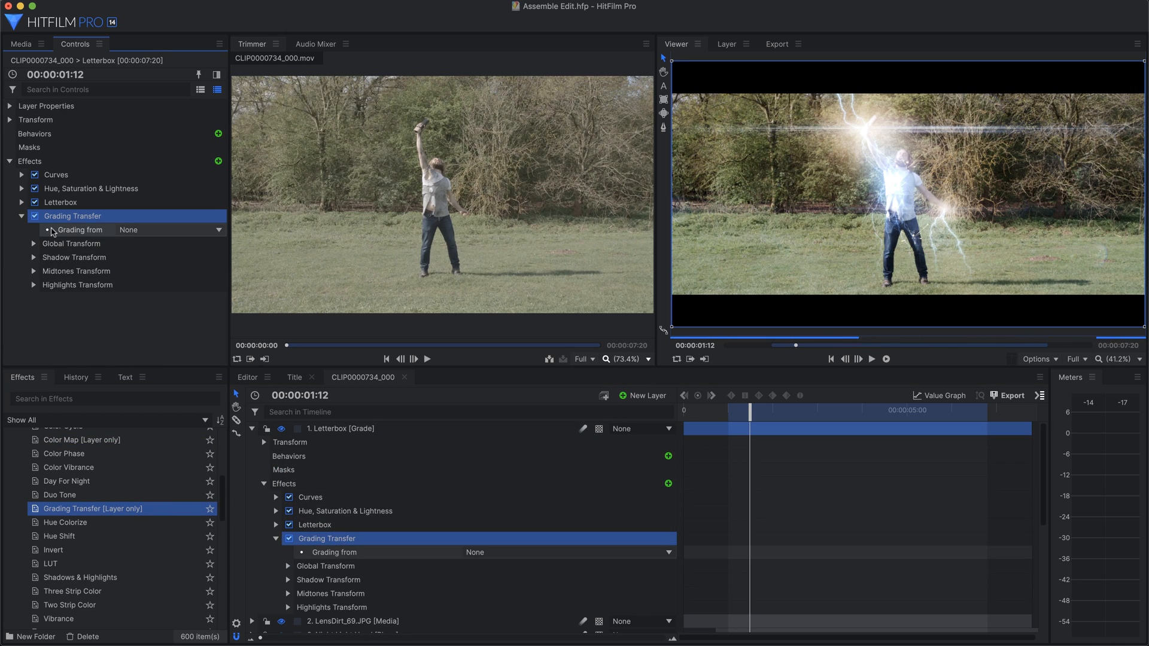
left_click(131, 229)
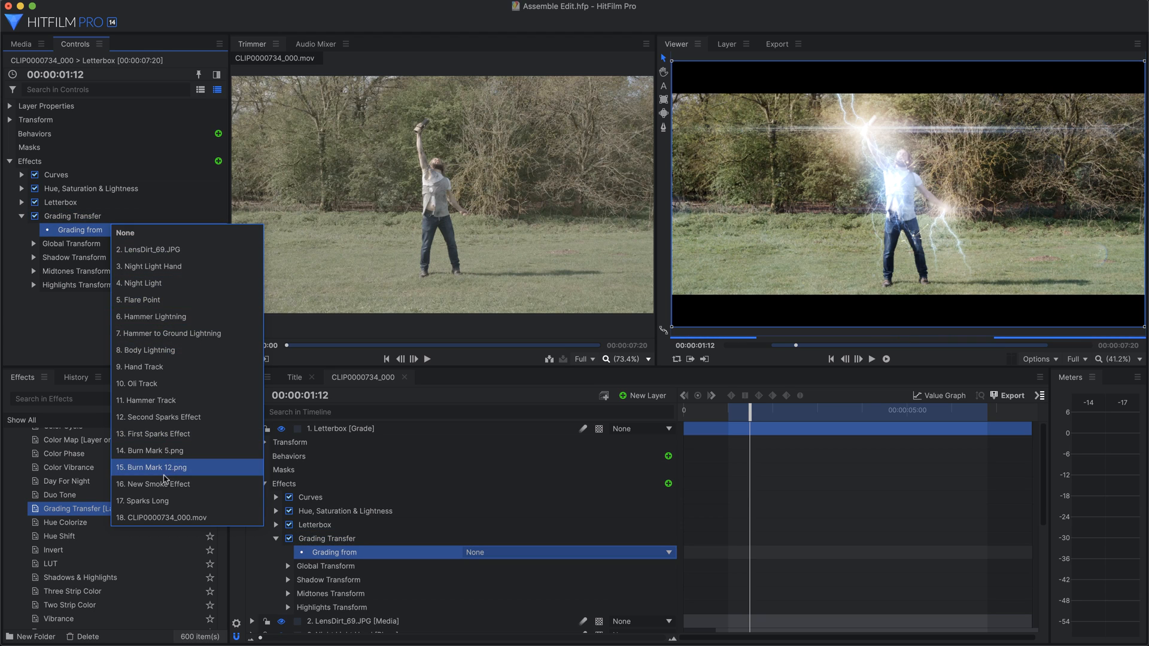
left_click(117, 233)
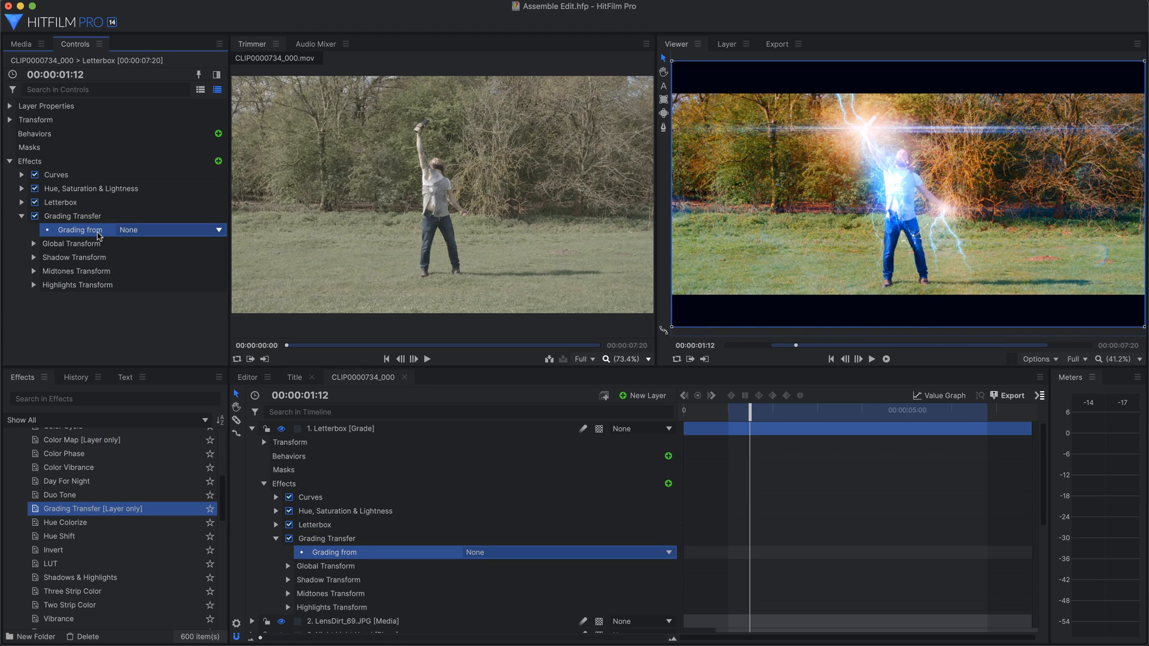
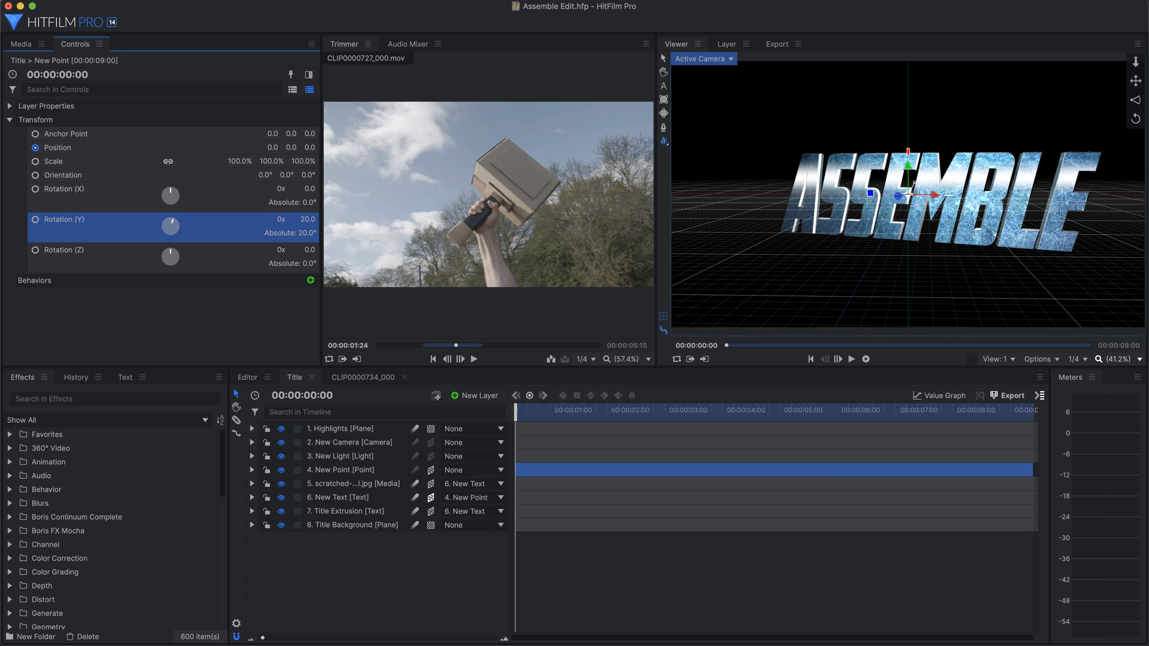
- Try rotating the Title shot's New Point layer to about -57° on X, and undo its X and Y rotations
left_click_drag(309, 190, 275, 190)
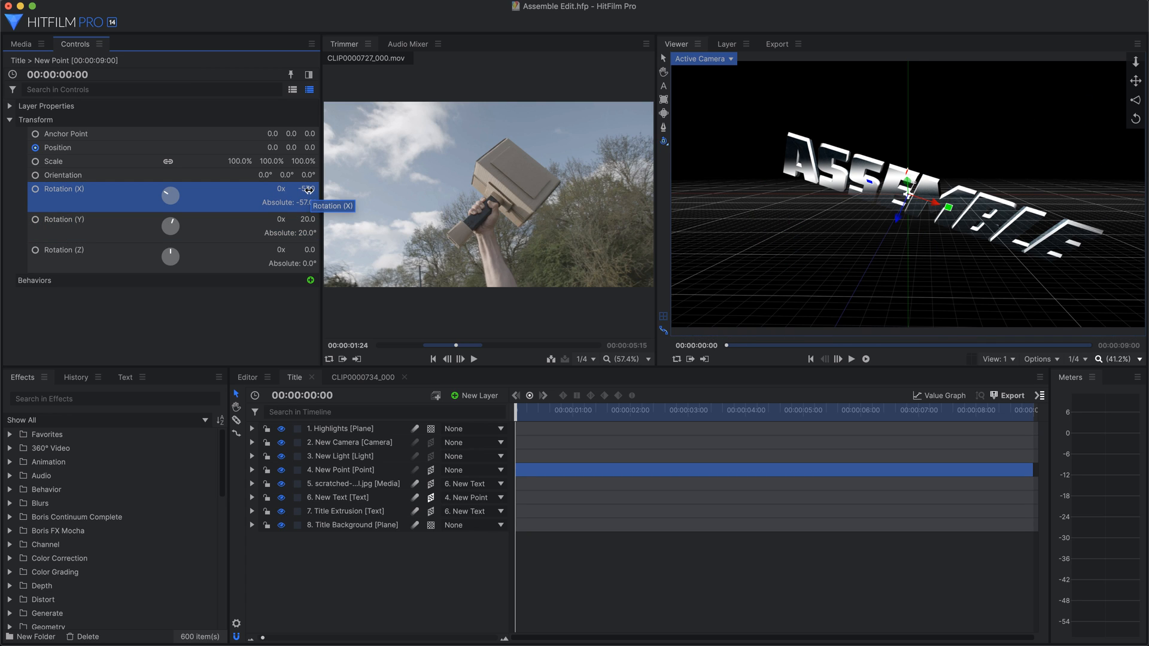
key("super+z")
key("super+z")
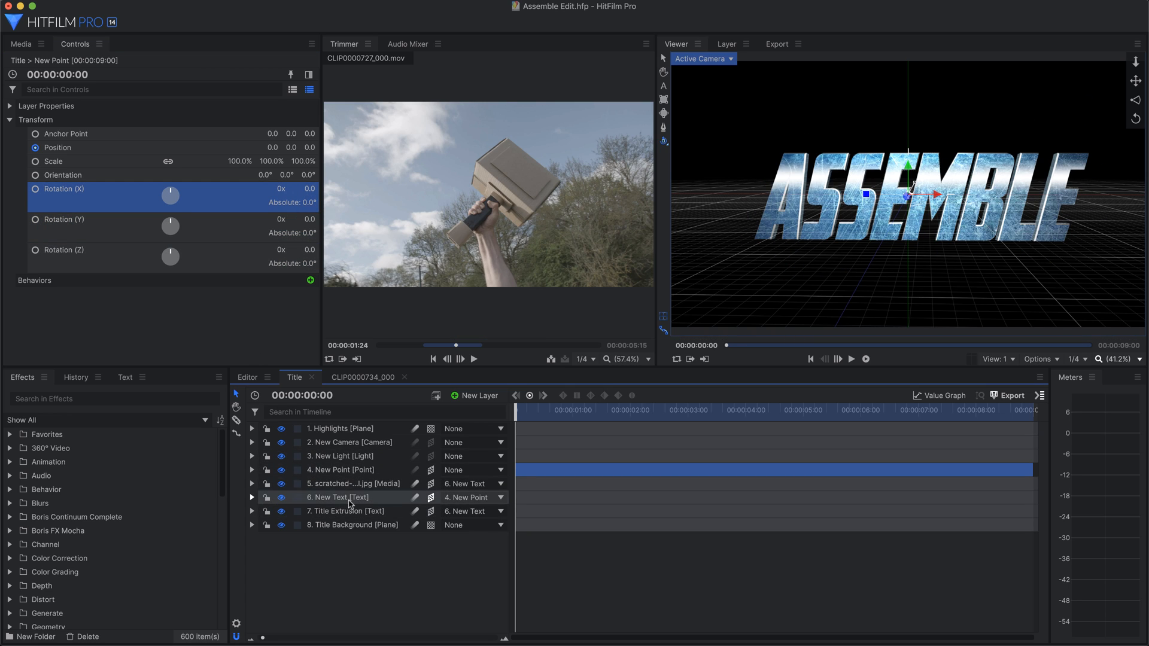
- Review the commands for the New Text layer, and browse the installed templates without importing any
right_click(344, 498)
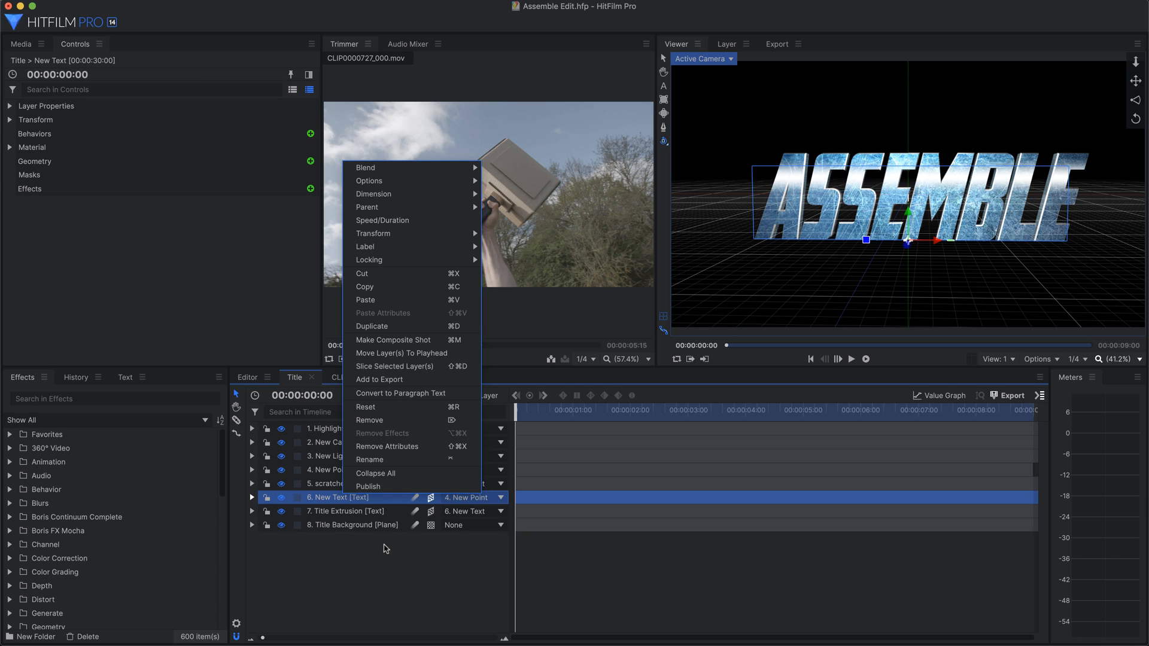
left_click(386, 548)
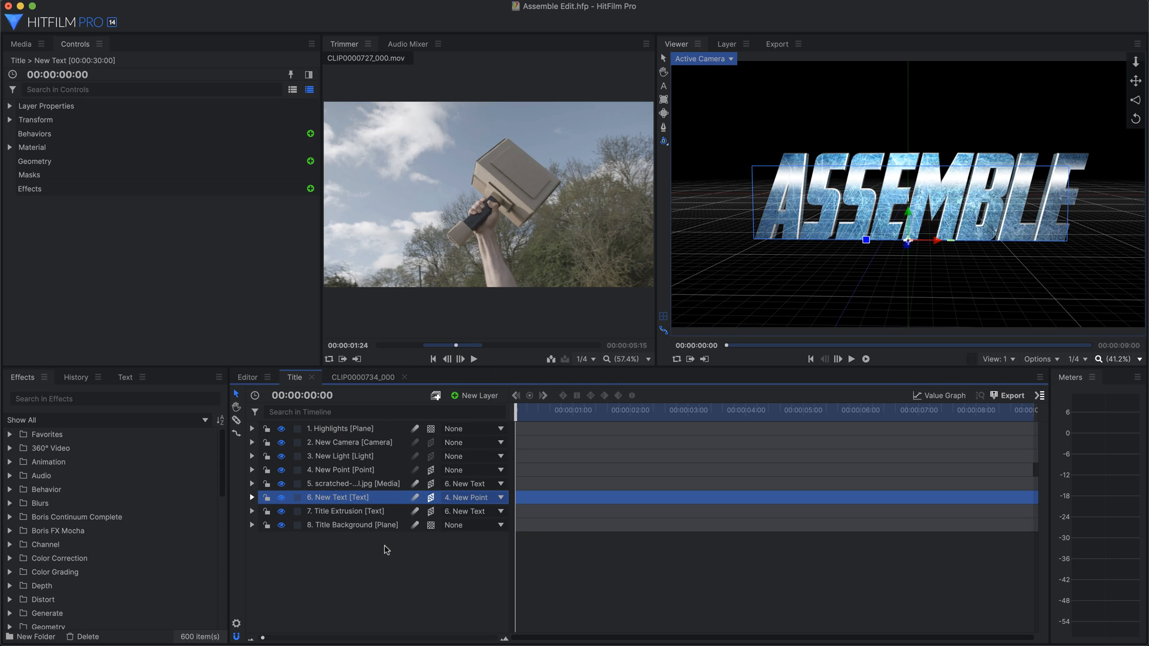
left_click(22, 45)
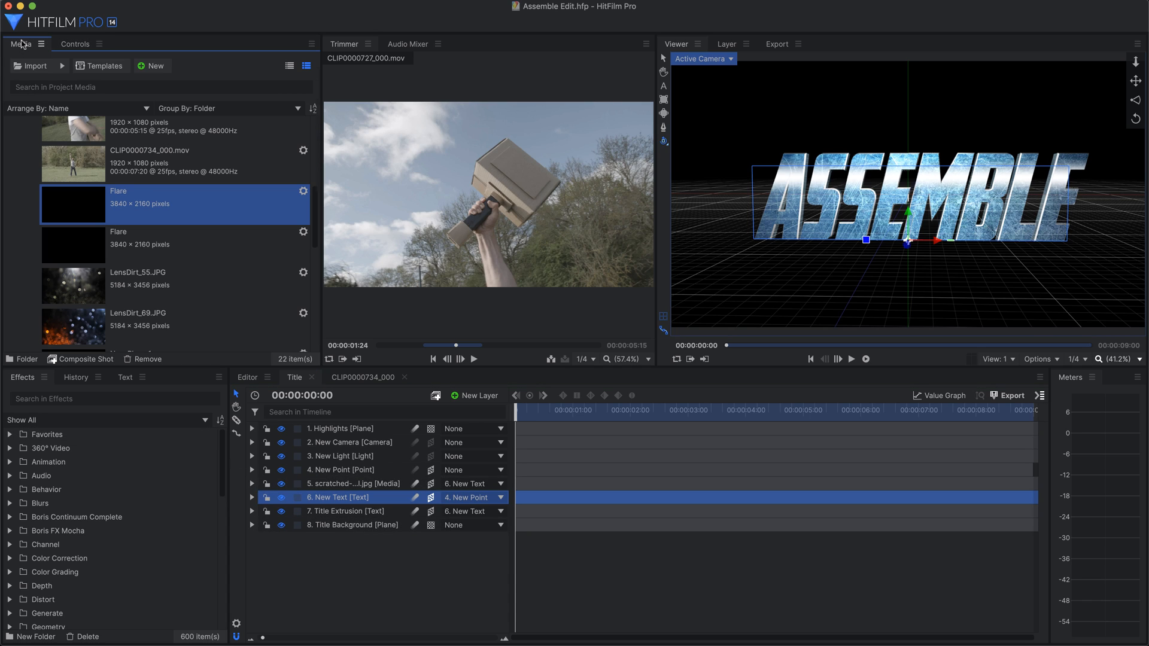
left_click(103, 66)
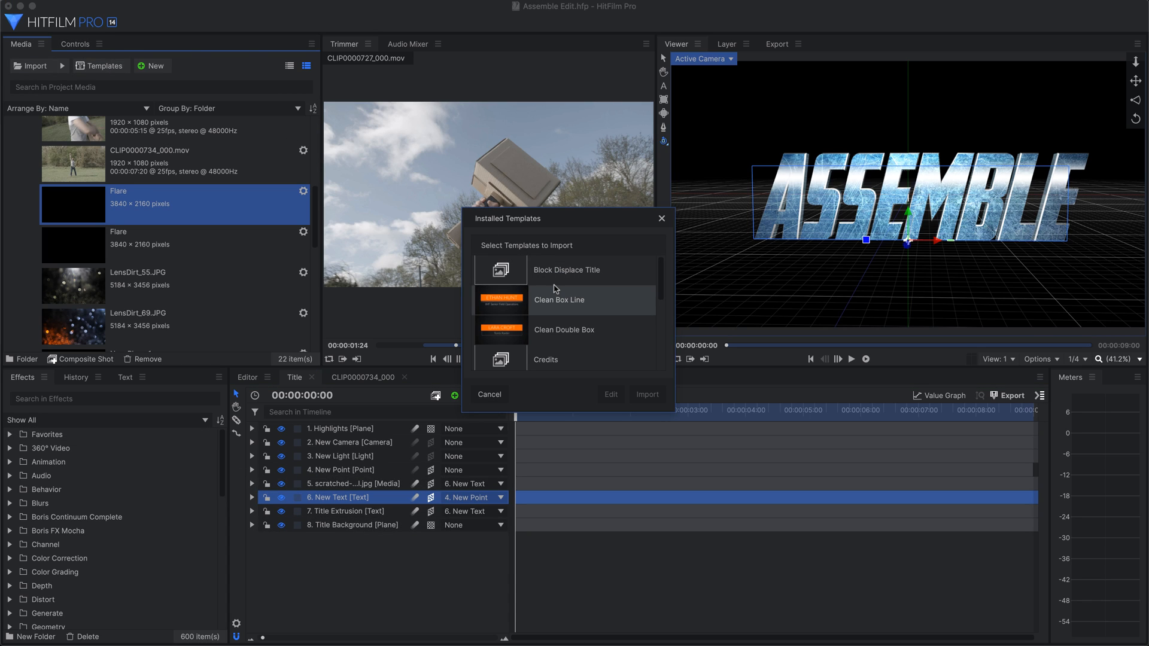
scroll(554, 293, "down", 5)
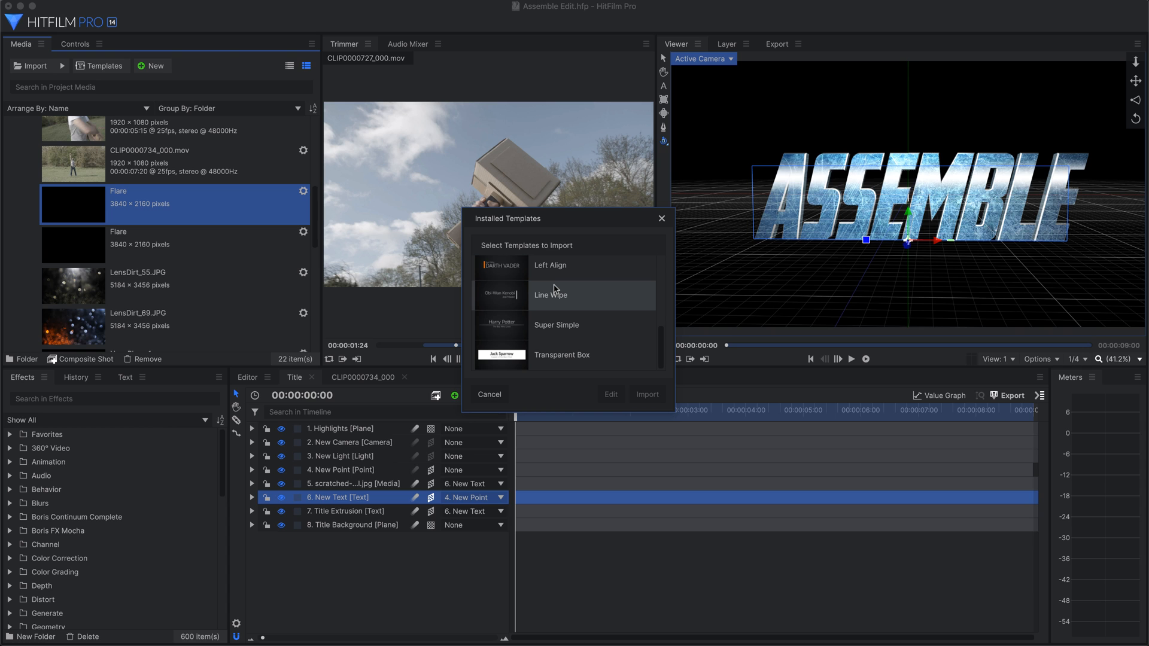
scroll(553, 293, "up", 5)
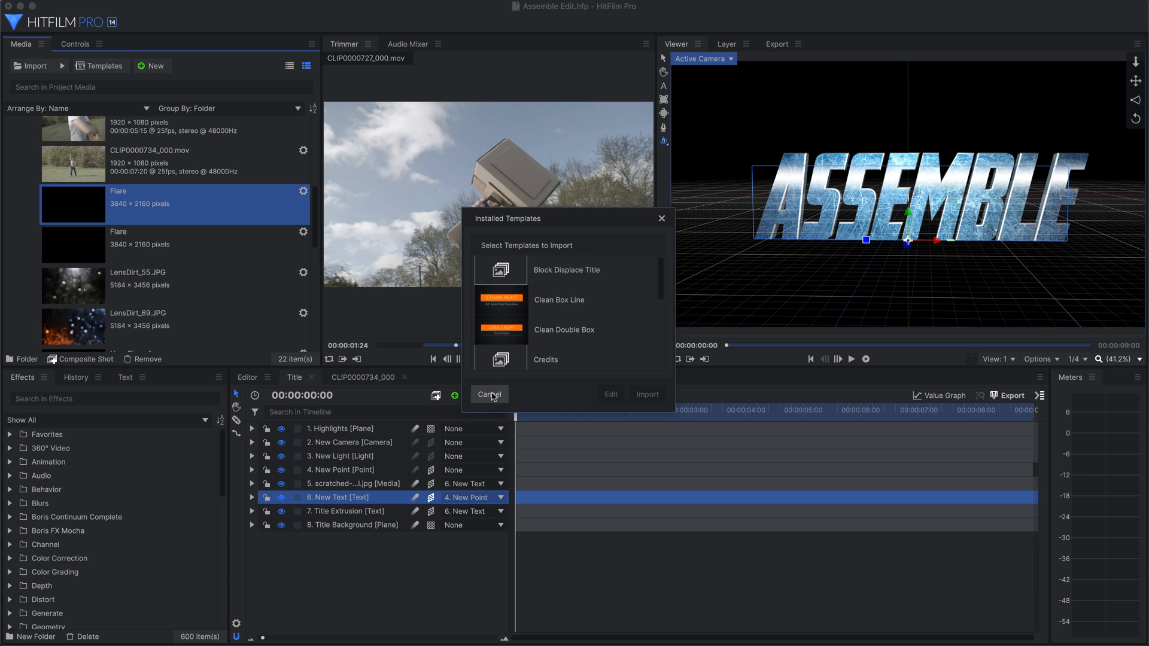
left_click(489, 394)
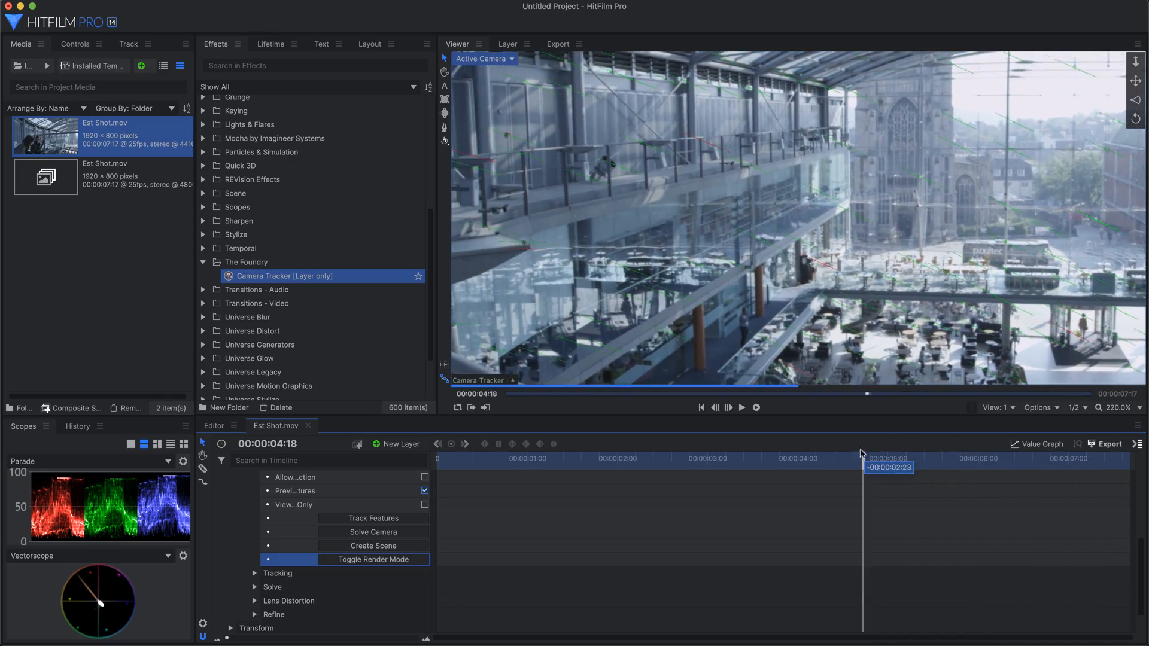
- Toggle the Camera Tracker's render mode on Est Shot.mov and play the shot from 00:00:00:00
left_click_drag(862, 453, 432, 471)
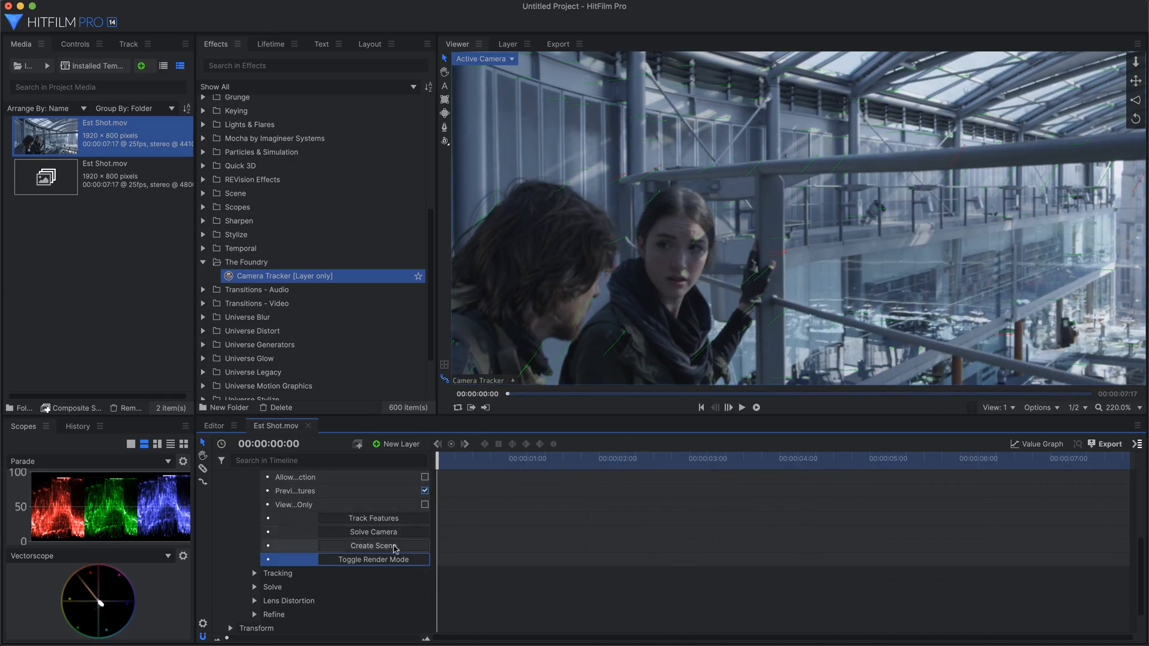
left_click(373, 559)
left_click(742, 407)
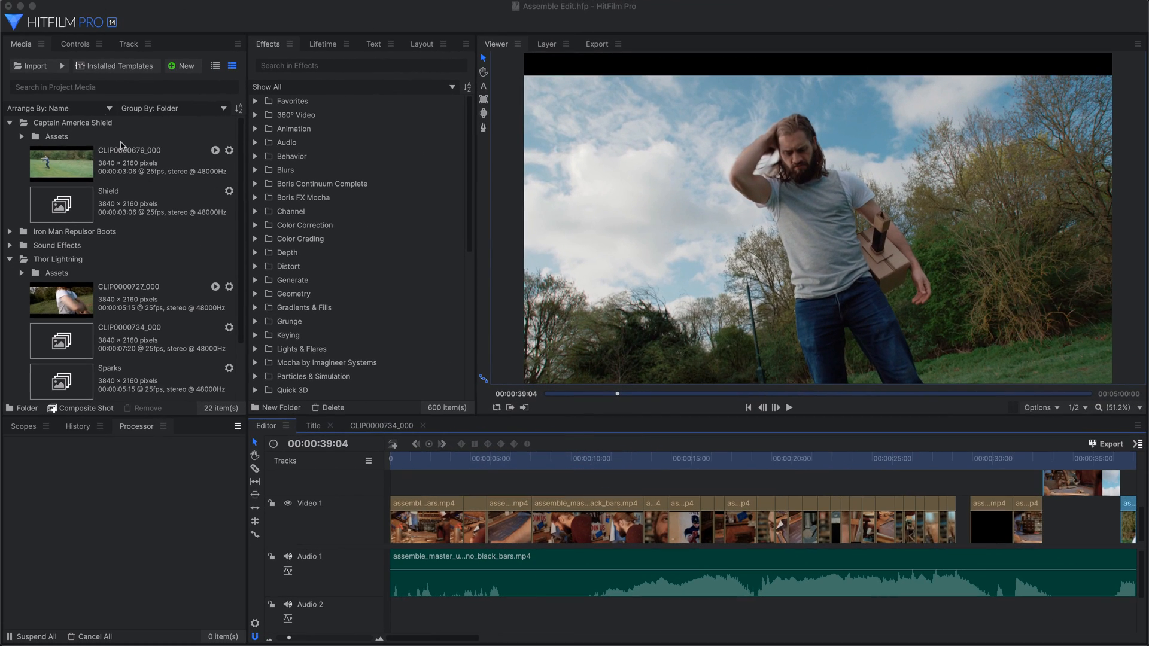
- Import the 3D model uh60.3ds from the UH-60 Blackhawk folder into Assemble Edit, orbiting its preview before accepting its default properties
left_click(62, 65)
left_click(99, 133)
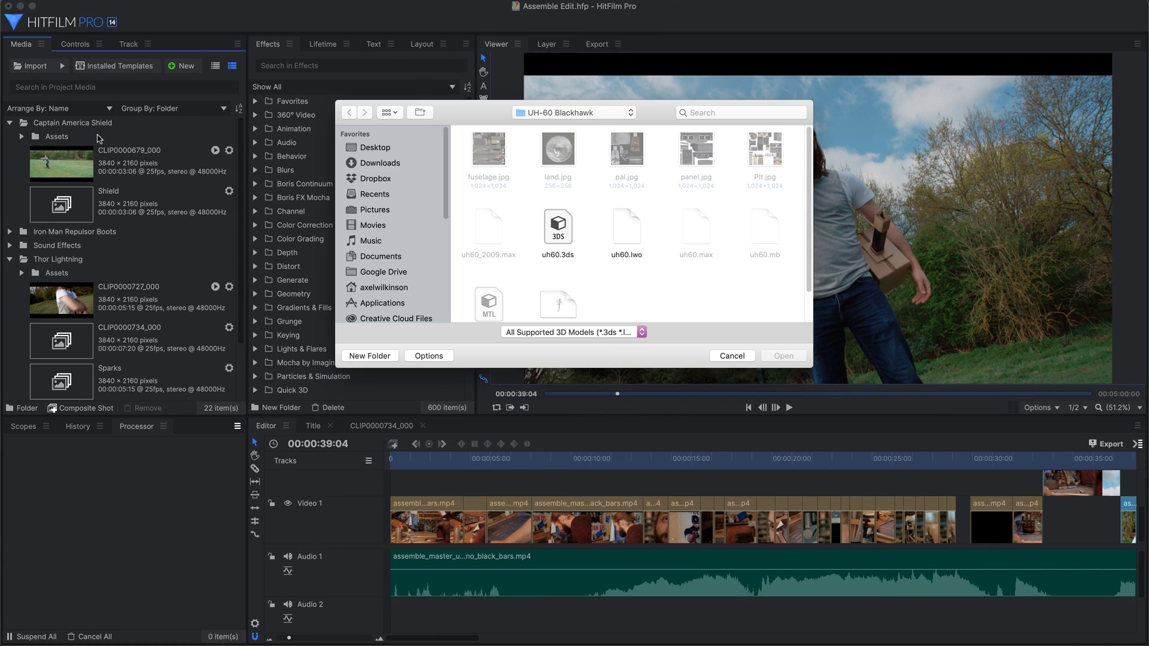
left_click(548, 239)
left_click(785, 358)
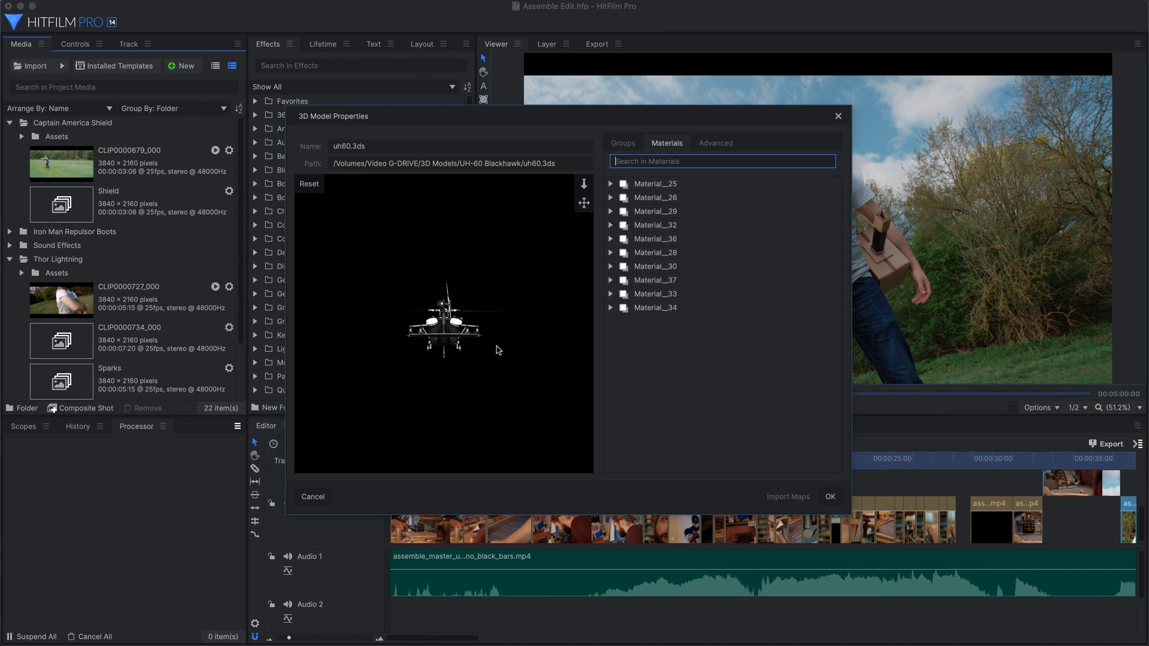
left_click_drag(454, 331, 422, 393)
left_click(830, 497)
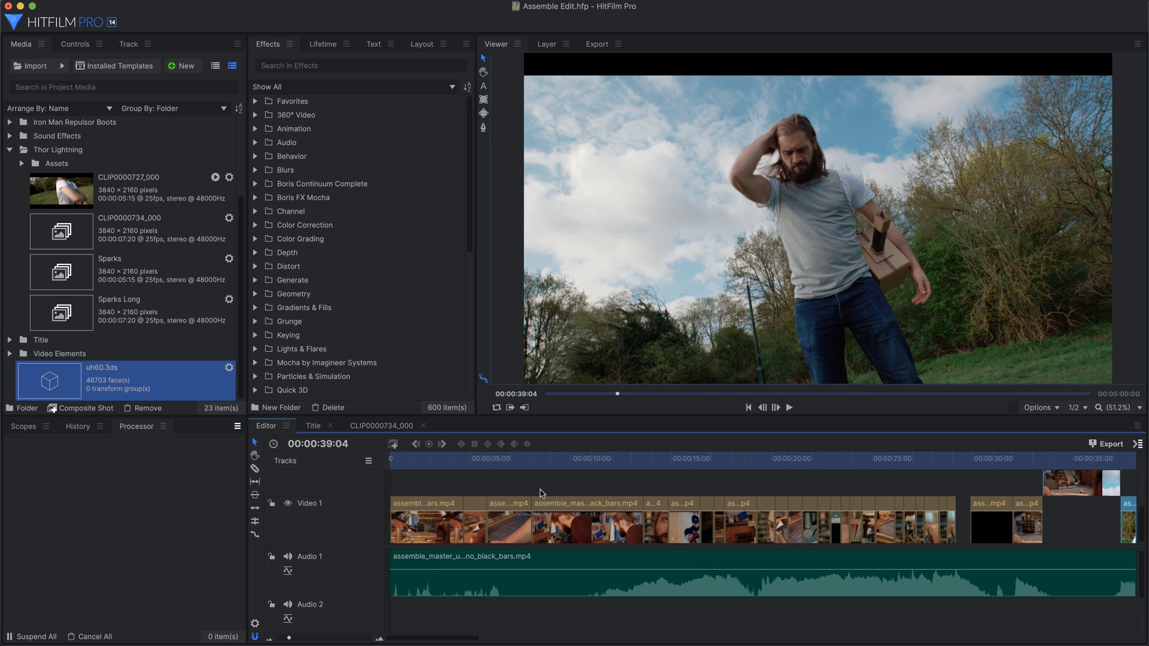
- Look through the Editor timeline, and view the Title and CLIP0000734_000 composite shots
scroll(541, 494, "right", 10)
scroll(540, 493, "right", 10)
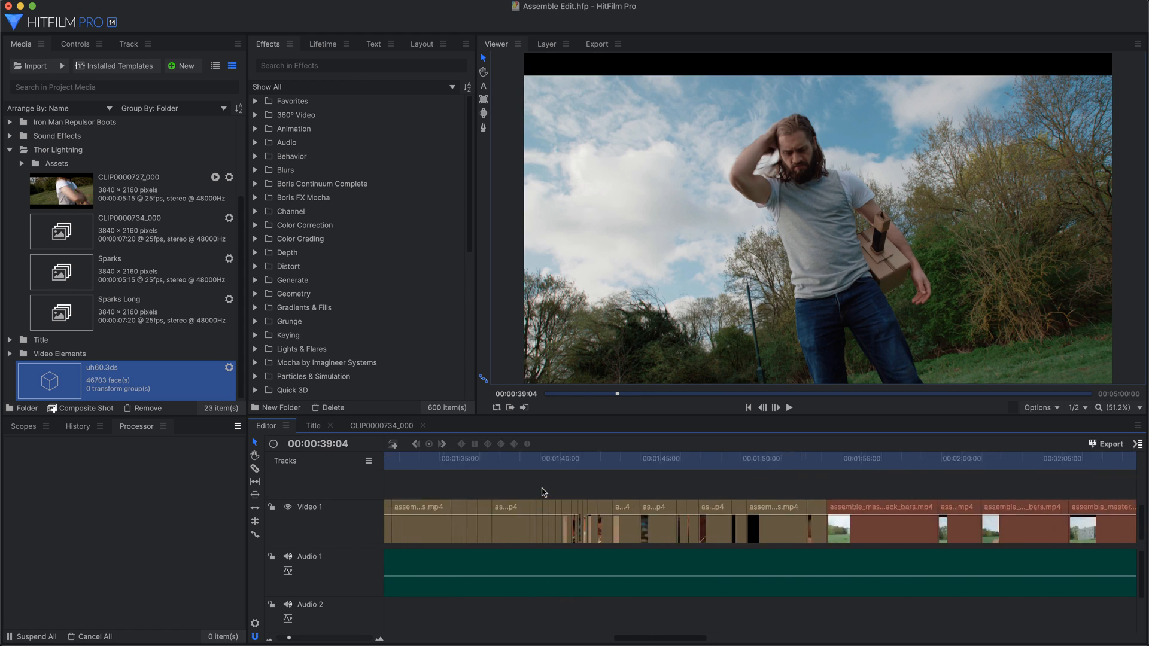
scroll(541, 492, "left", 20)
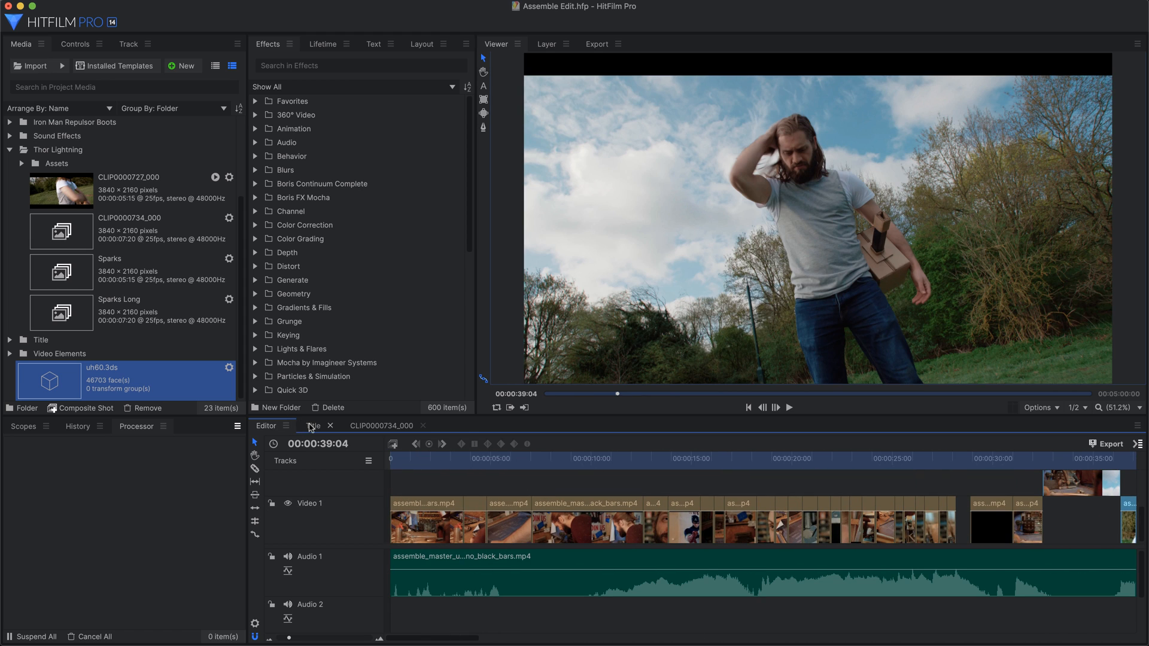
left_click(312, 426)
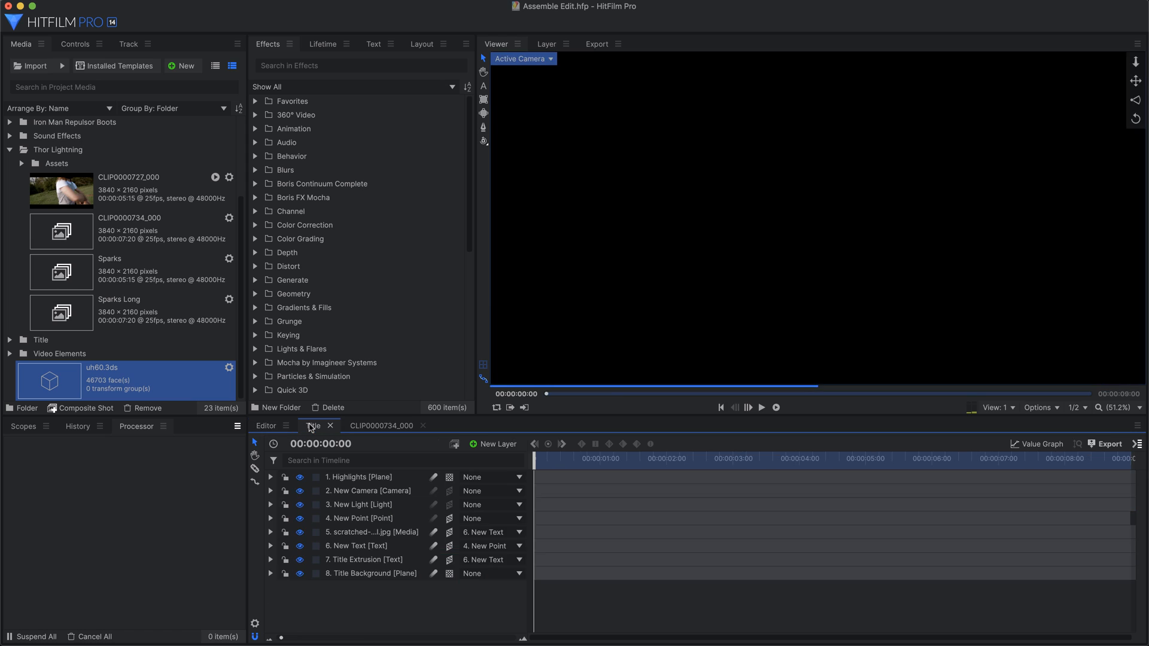
left_click(375, 426)
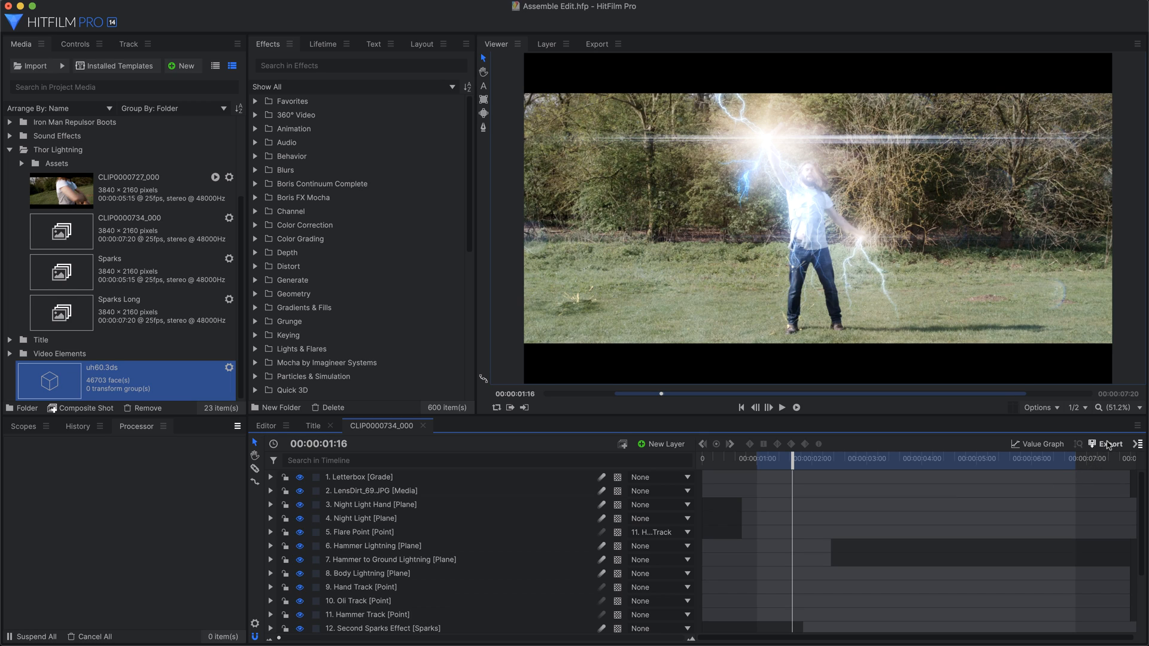
- Try exporting CLIP0000734_000 from its timeline under the name Assemble Edit, and cancel the save
left_click(1108, 444)
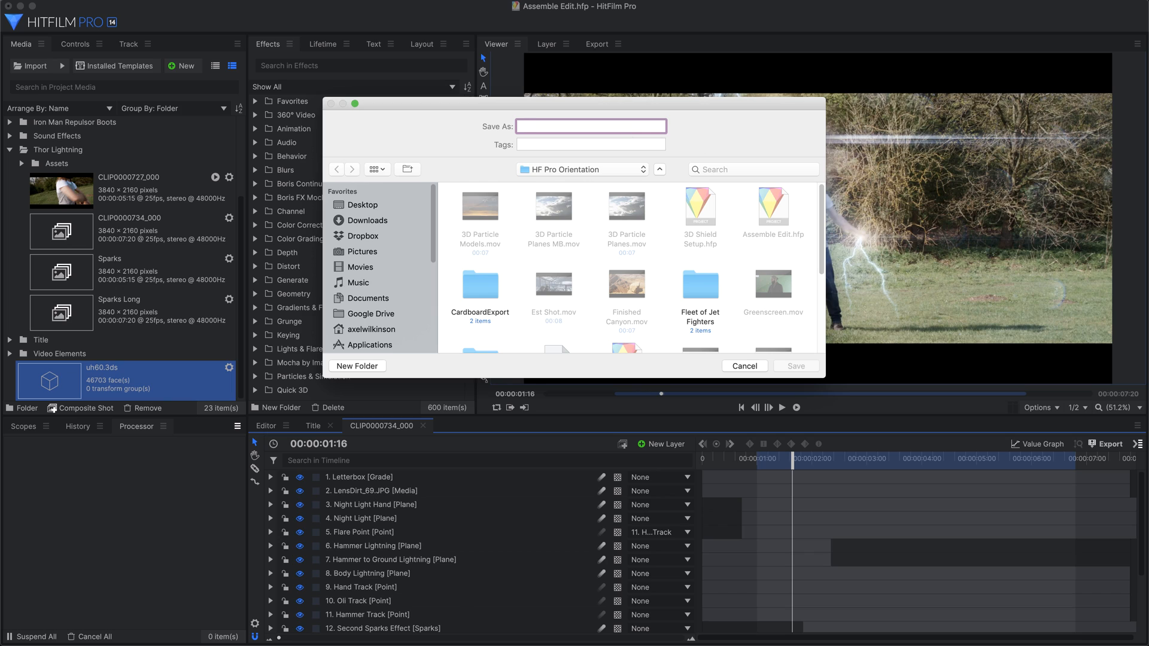
type("Assemble Edit")
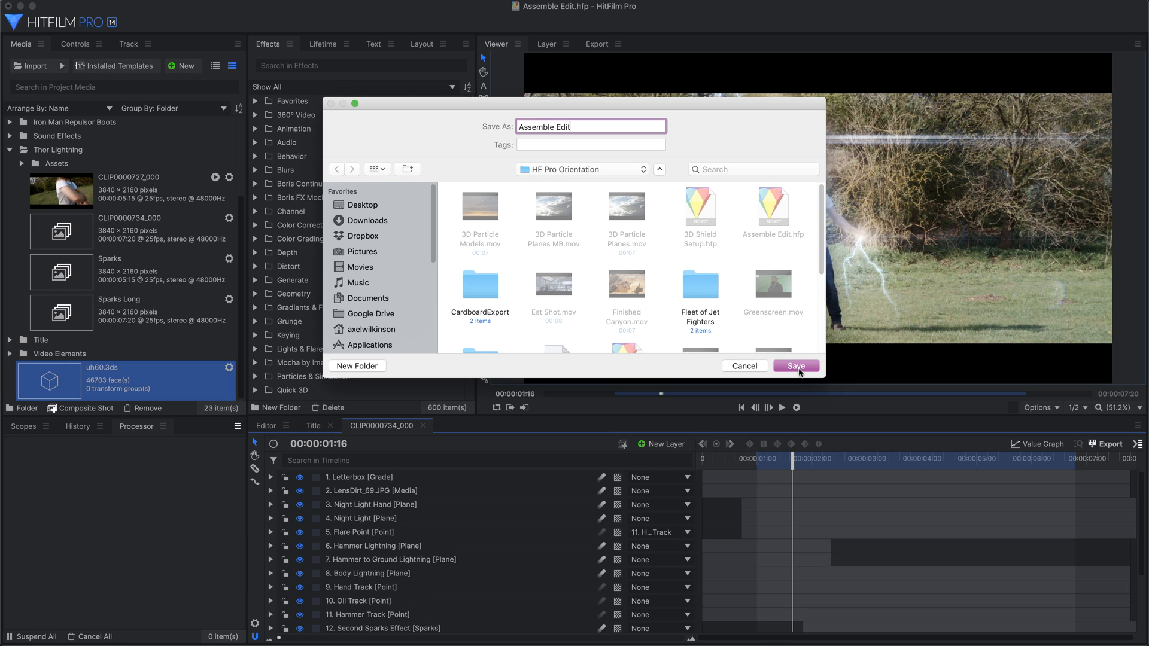
left_click(744, 367)
- Try starting an export through the application's File commands, and cancel without naming a file
left_click(95, 0)
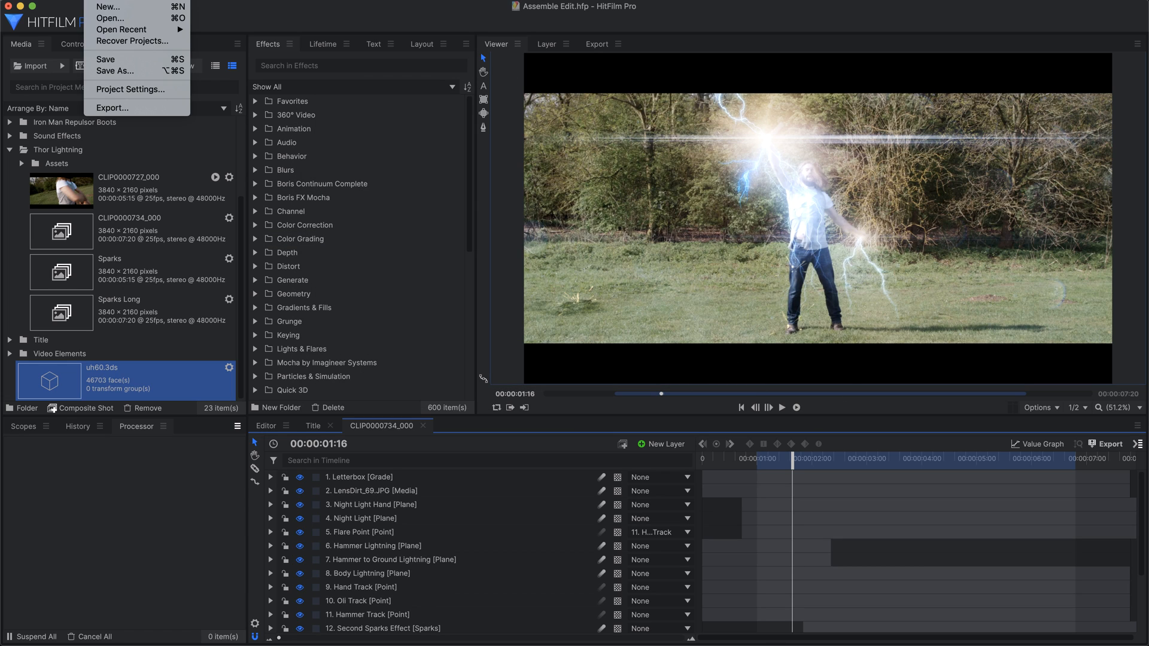
left_click(116, 108)
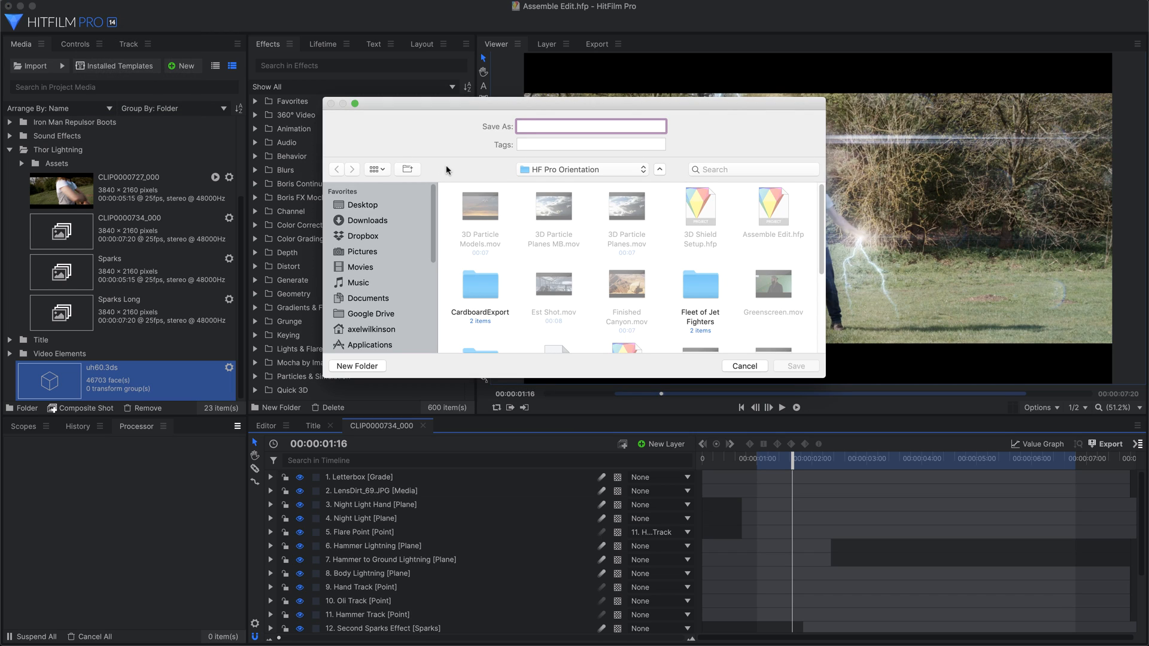
left_click(742, 366)
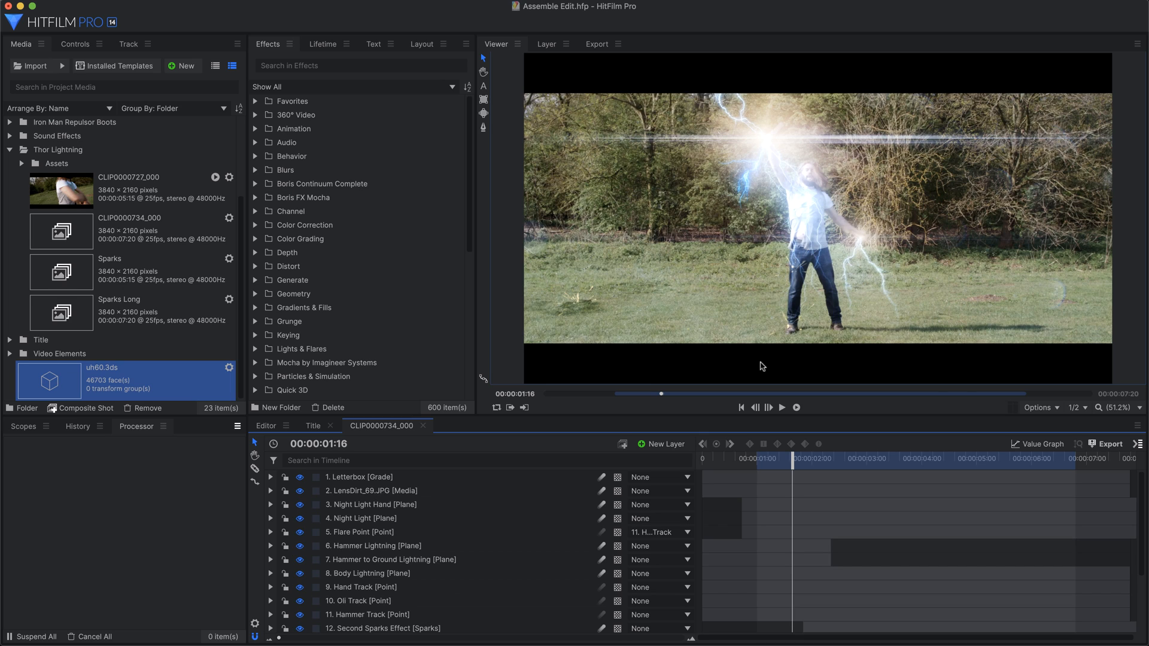
- Set the default export preset to YouTube 1080p HD
left_click(1138, 444)
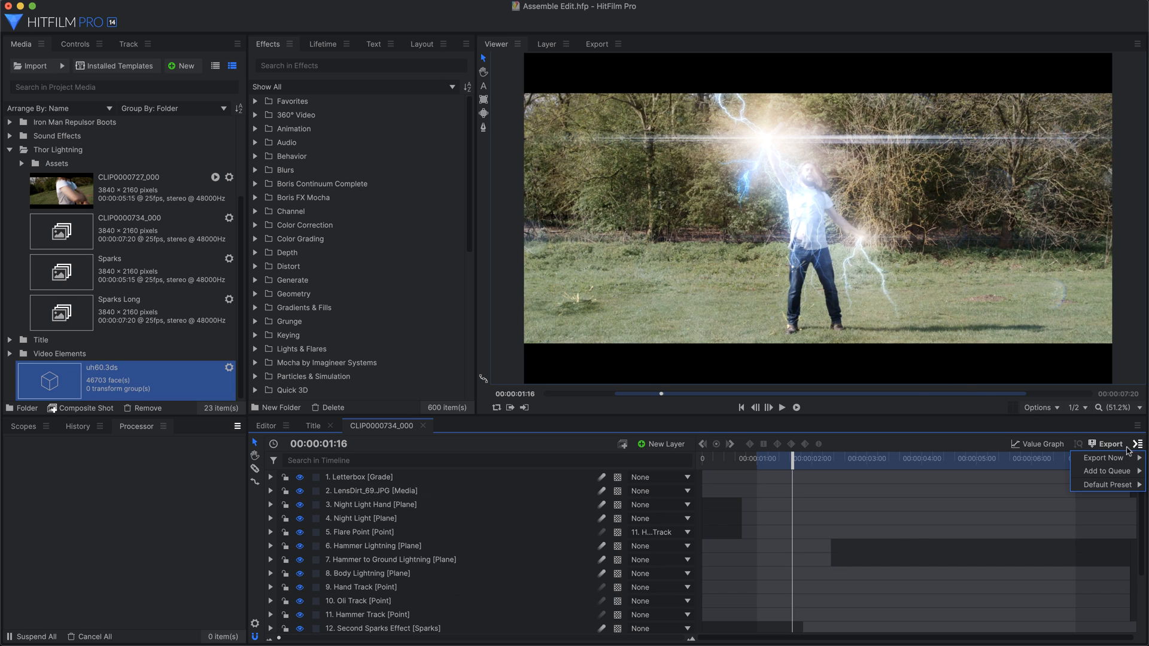
mouse_move(1116, 486)
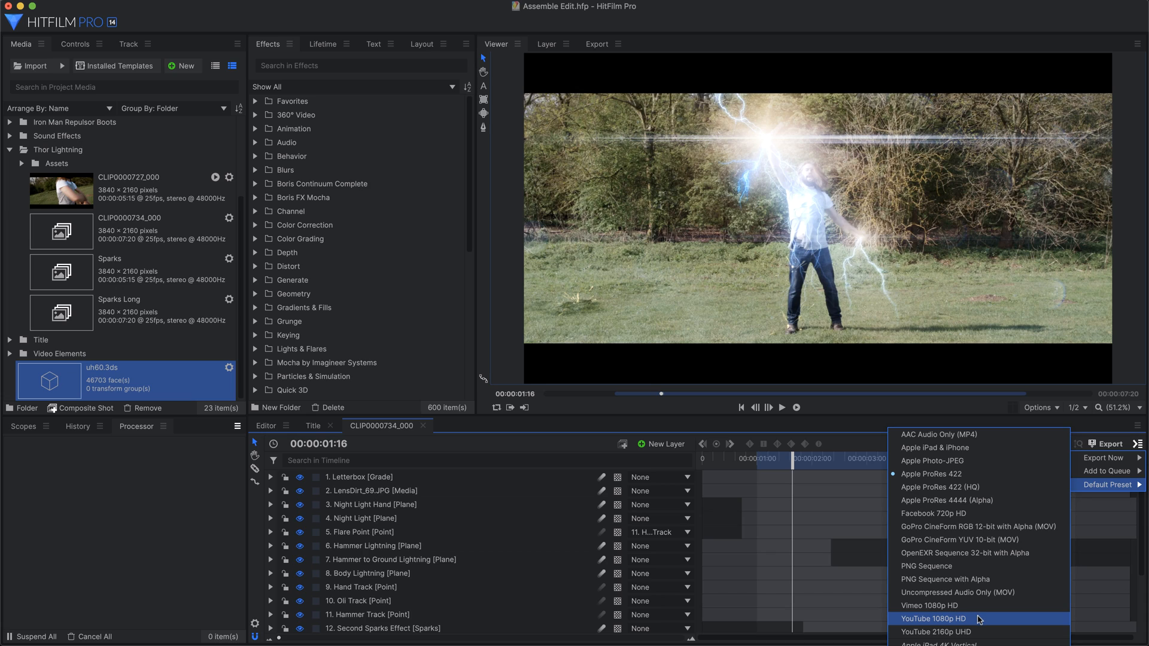
left_click(980, 619)
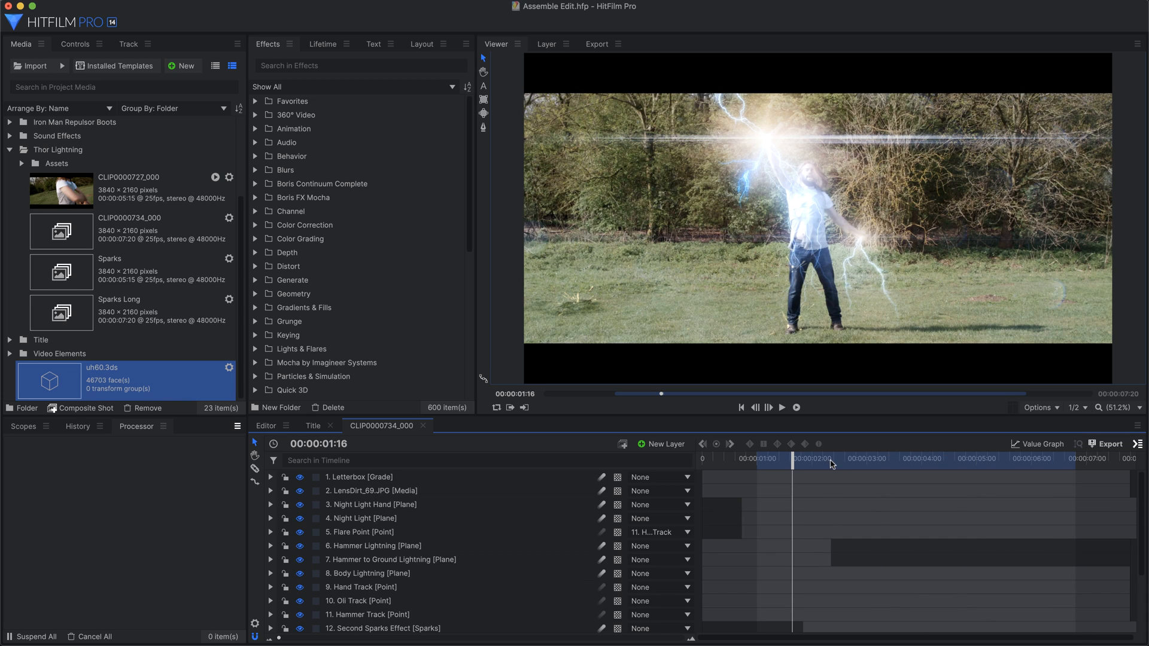
- Set the out point of CLIP0000734_000 at 00:00:02:10 and export its In-to-Out Area immediately
left_click(833, 461)
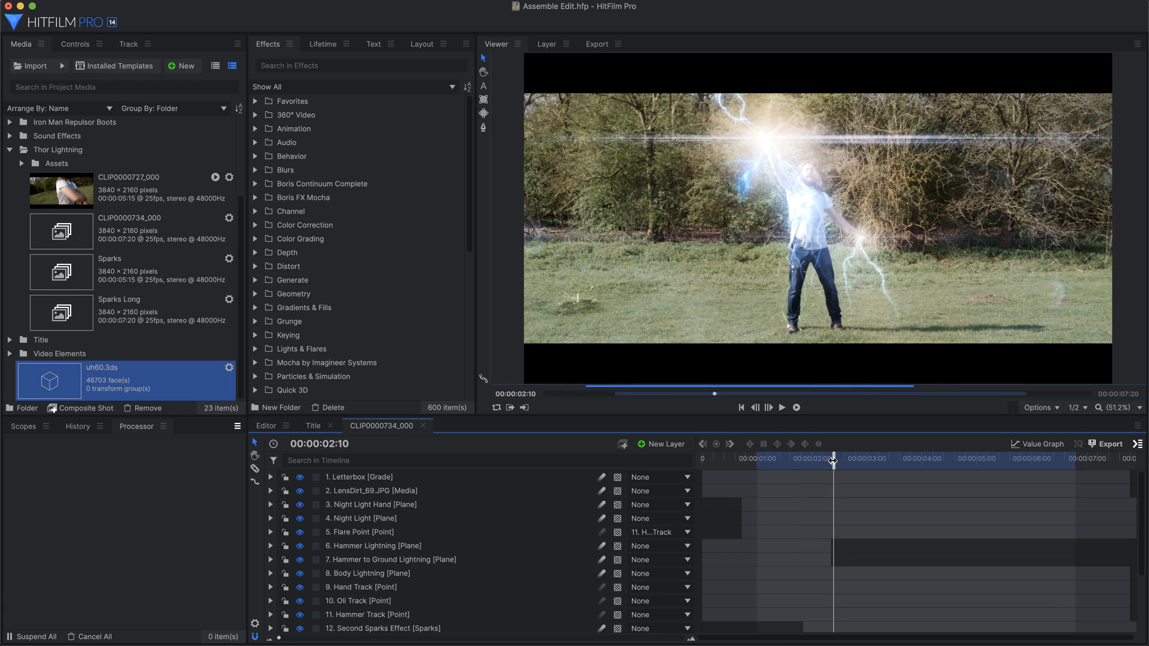
key("o")
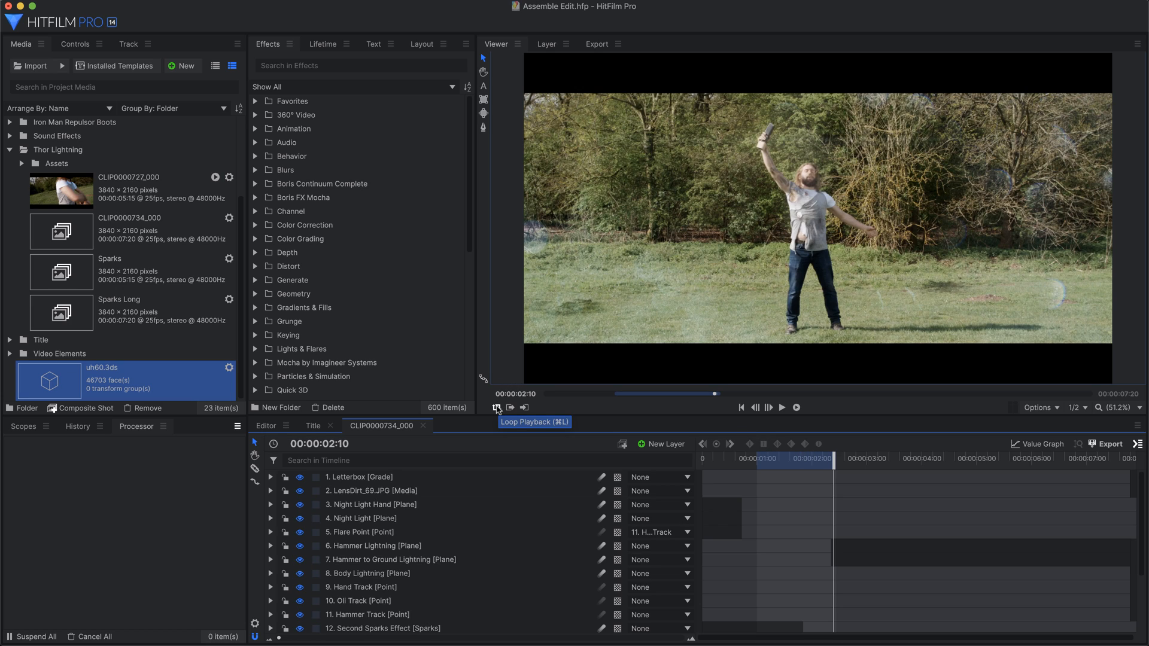
left_click(1107, 444)
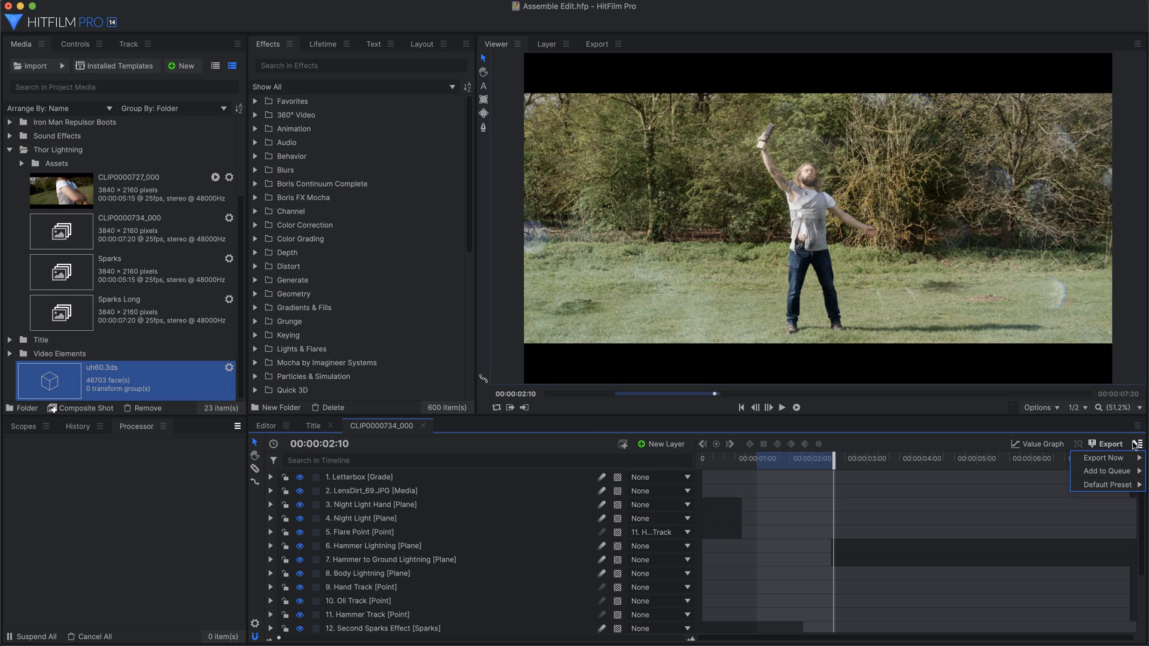
mouse_move(1102, 458)
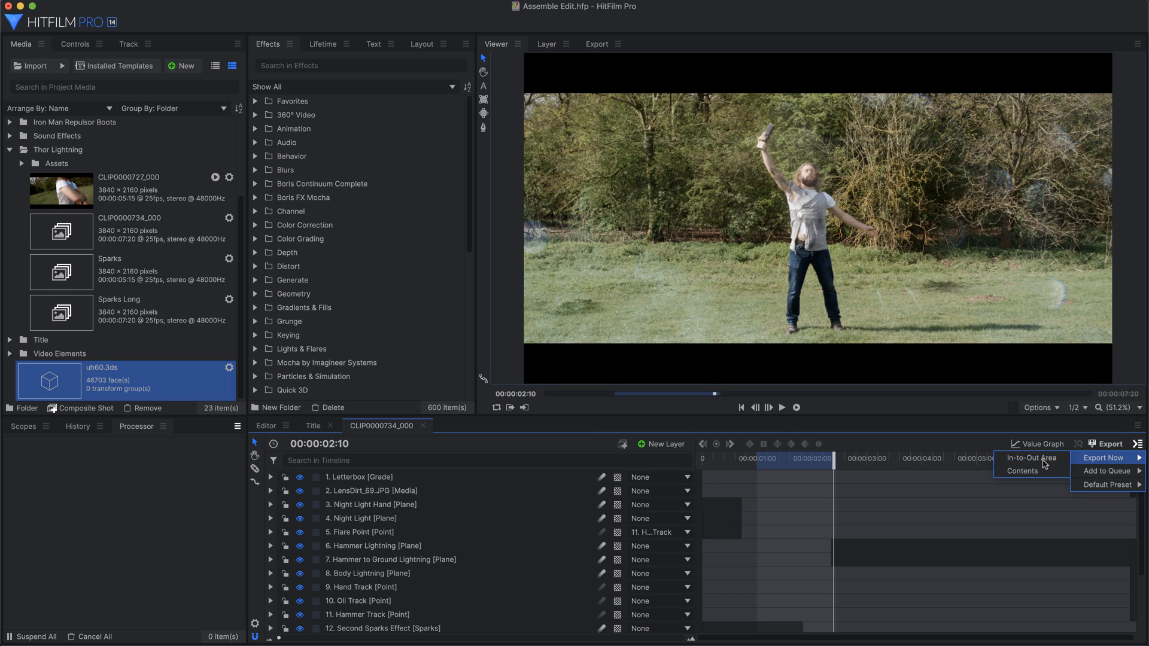
left_click(1051, 461)
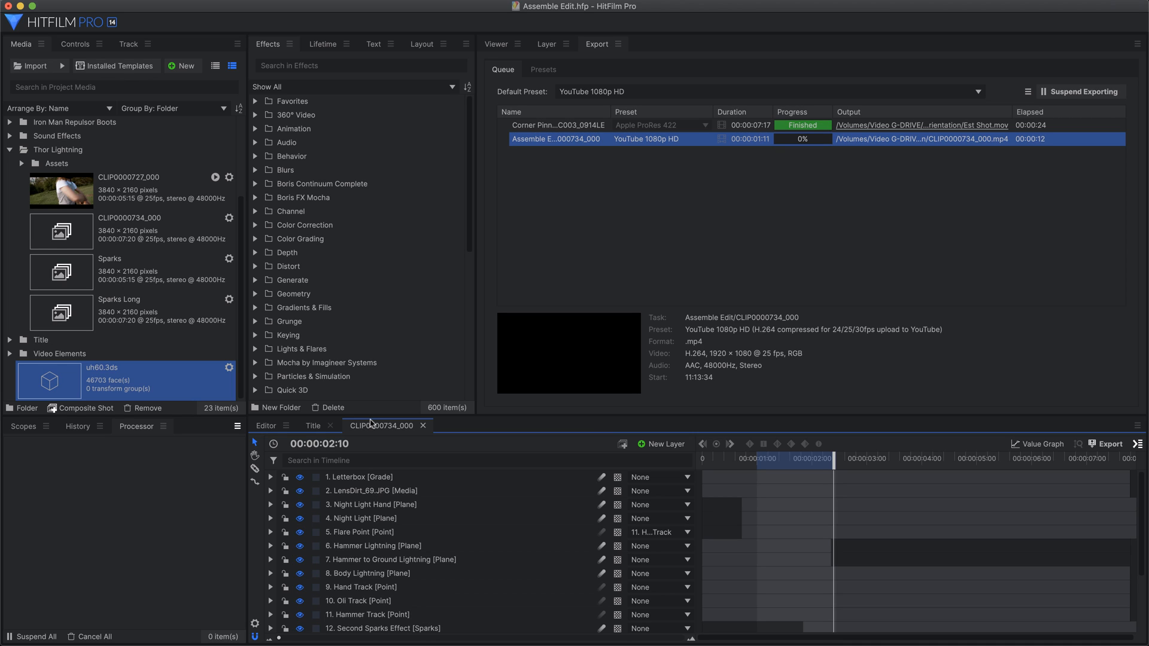
- View the list of recent projects without opening one
left_click(98, 0)
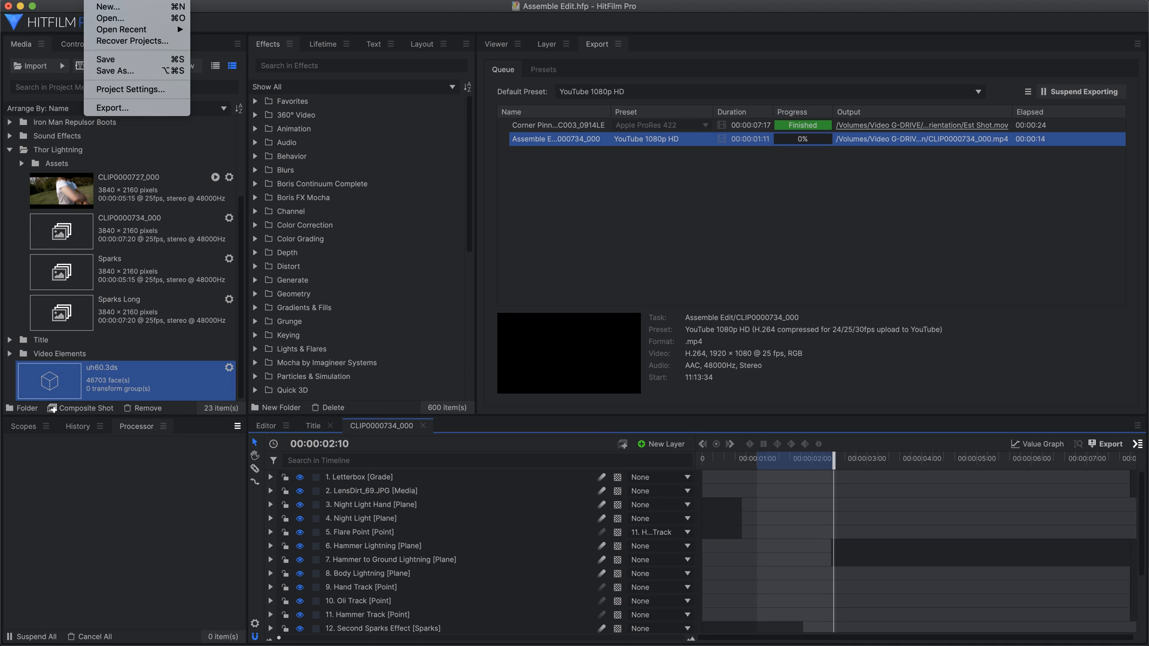
mouse_move(128, 32)
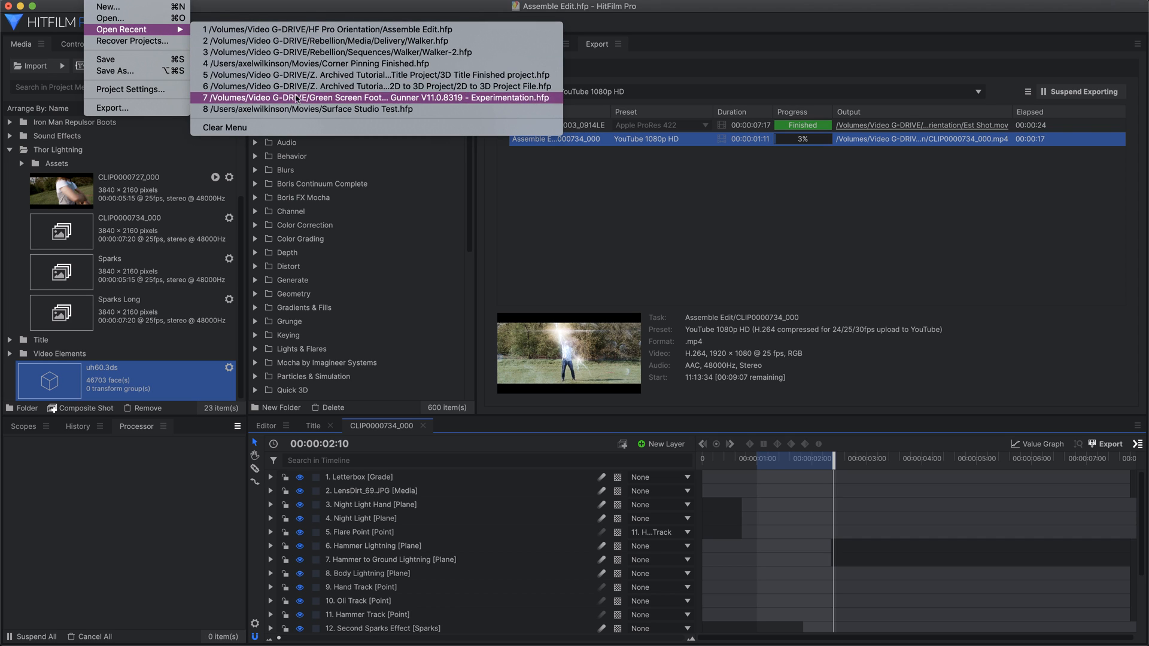
left_click(160, 471)
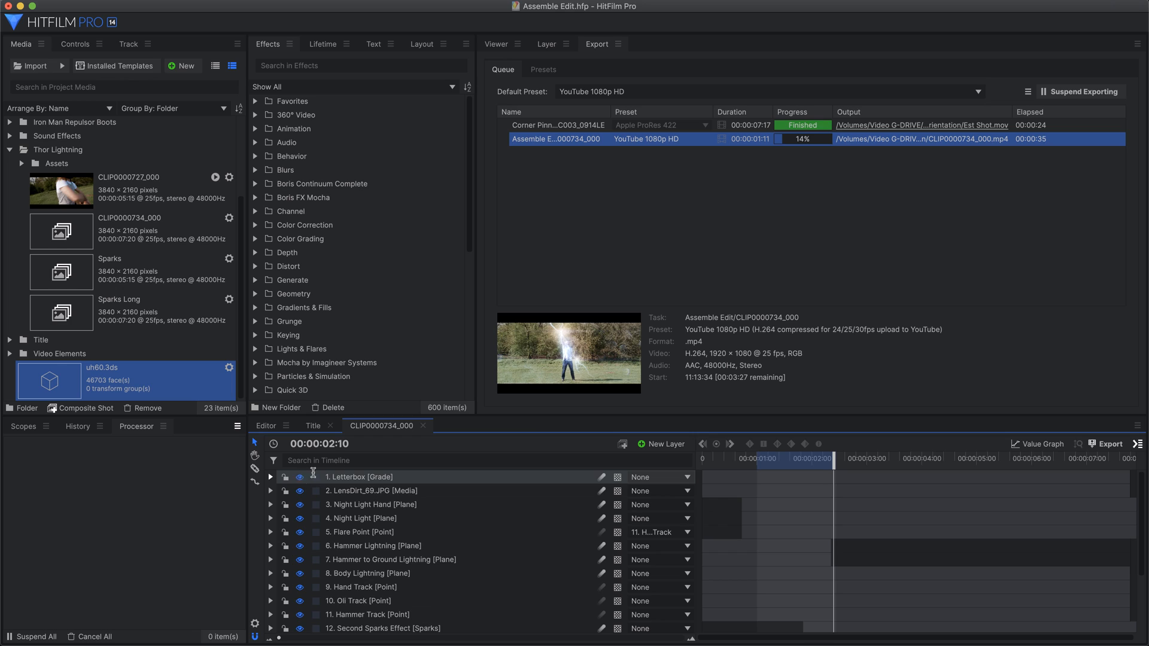
- Queue two more exports of CLIP0000734_000 covering its full contents
left_click(1135, 444)
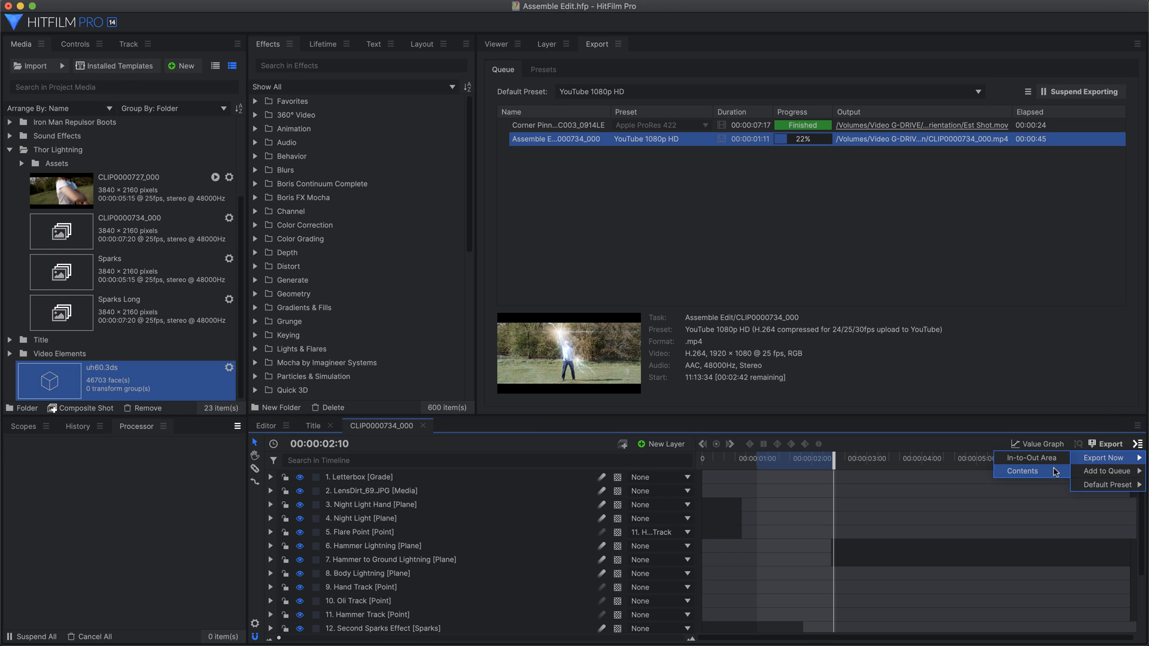
left_click(1071, 471)
left_click(1135, 444)
mouse_move(1104, 458)
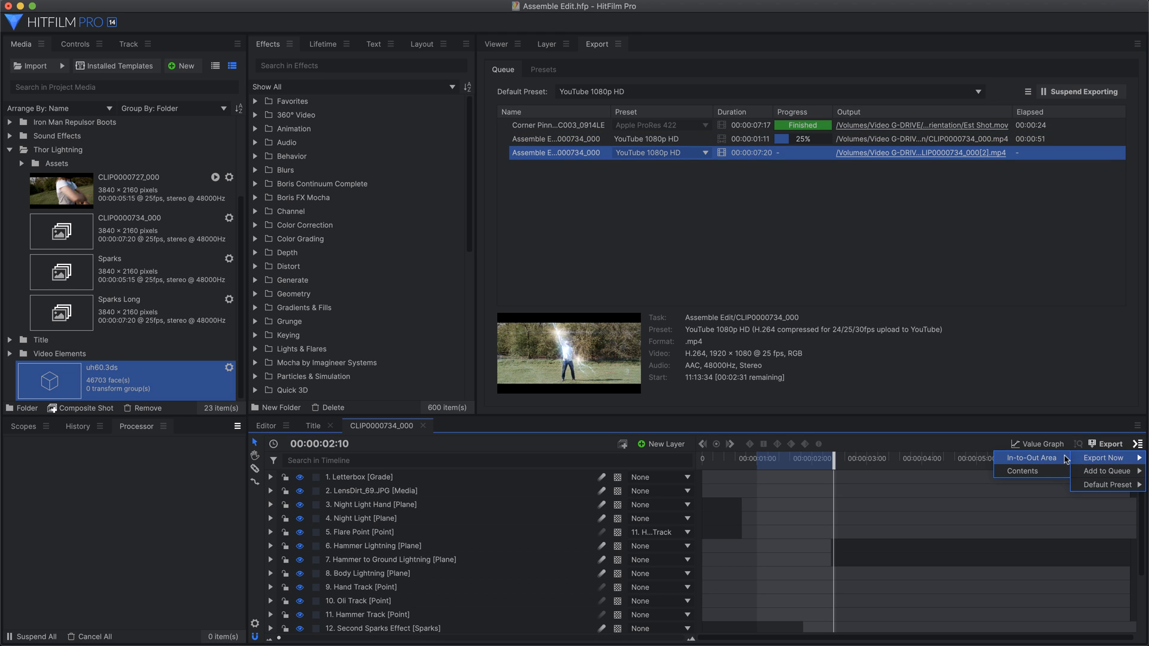
left_click(1051, 471)
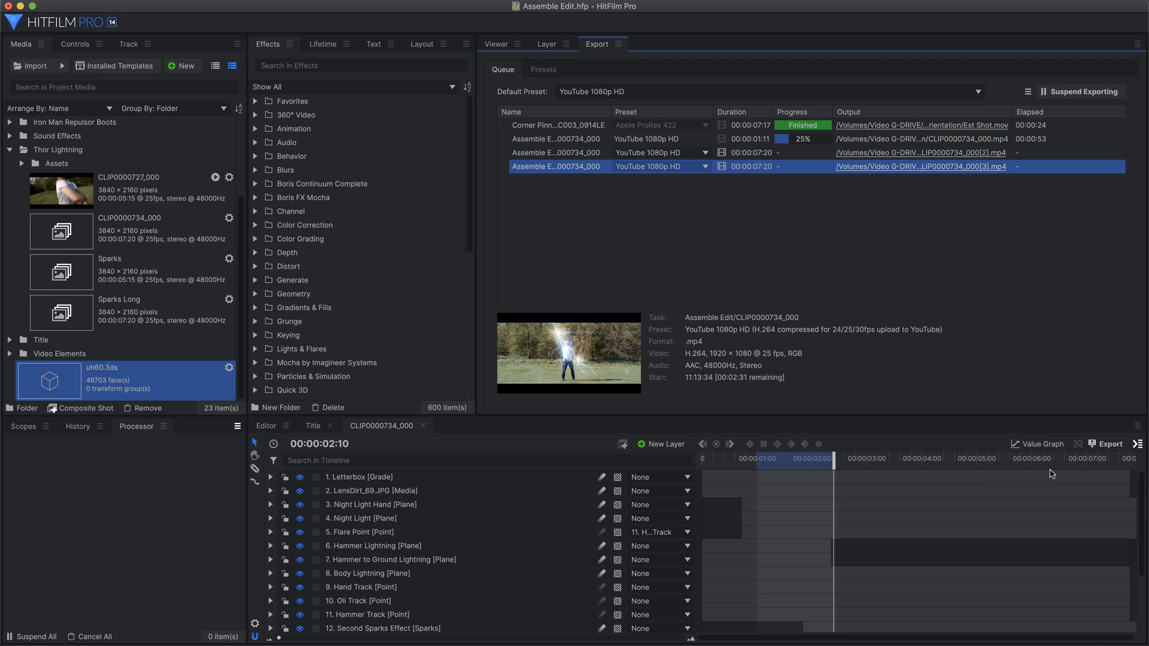
- Set the two waiting exports to the Apple iPad & iPhone and Vimeo 1080p HD presets, and suspend exporting
left_click(686, 153)
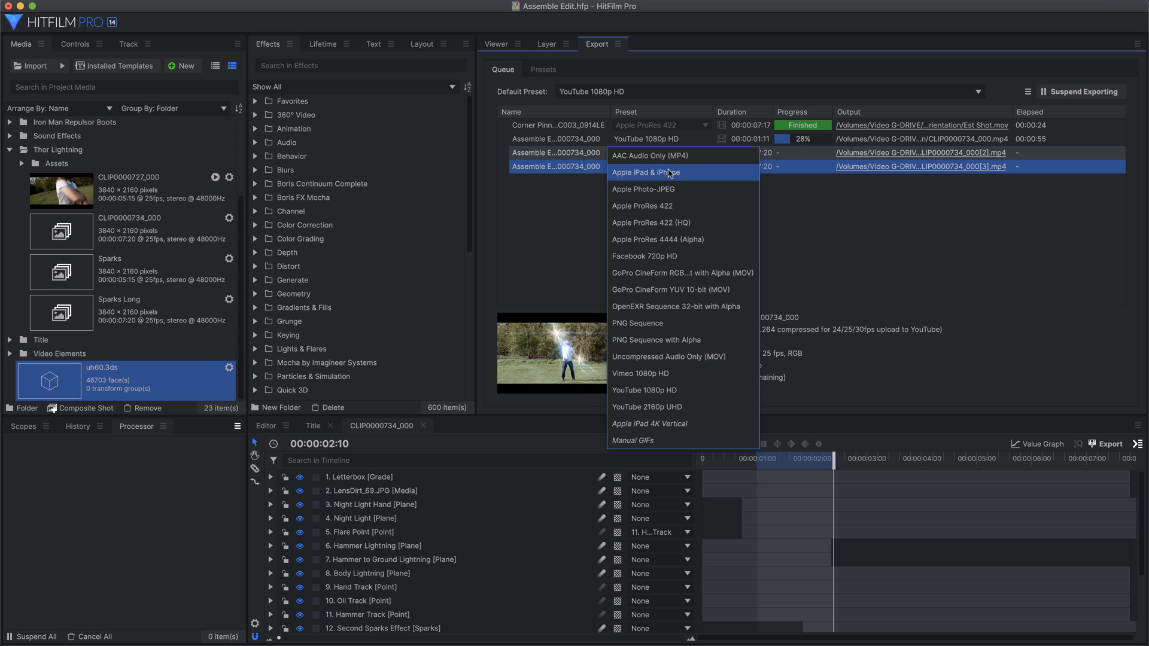
left_click(676, 173)
left_click(676, 174)
left_click(662, 390)
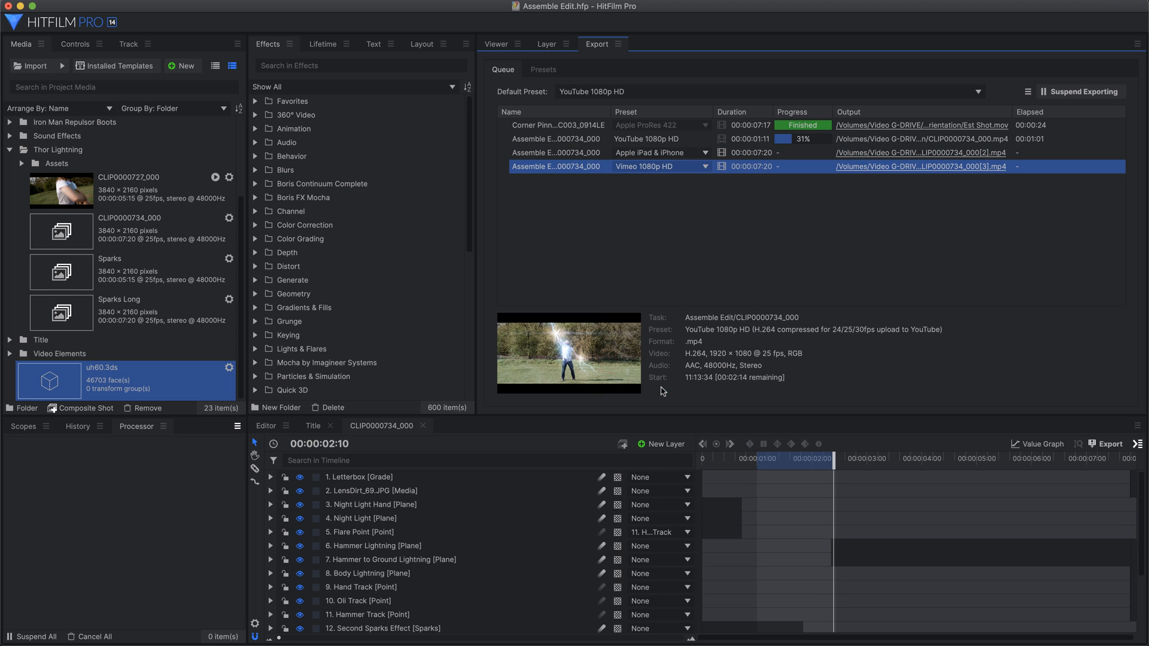
left_click(1069, 92)
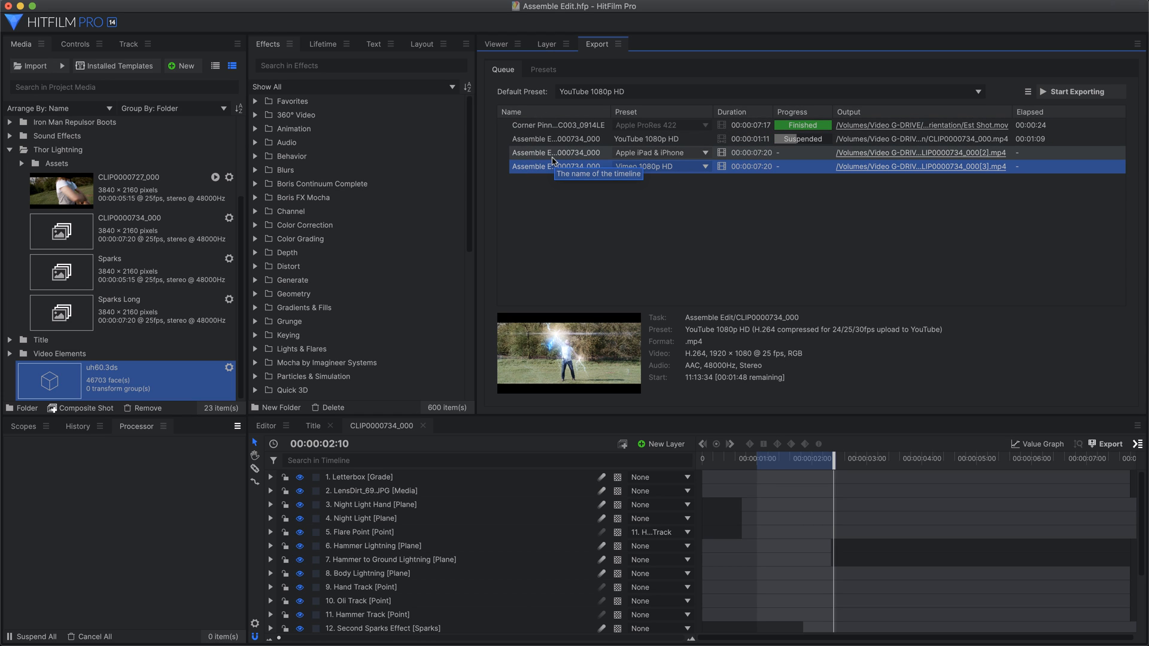
- Look through the export presets and the formats offered for creating a new preset
left_click(543, 71)
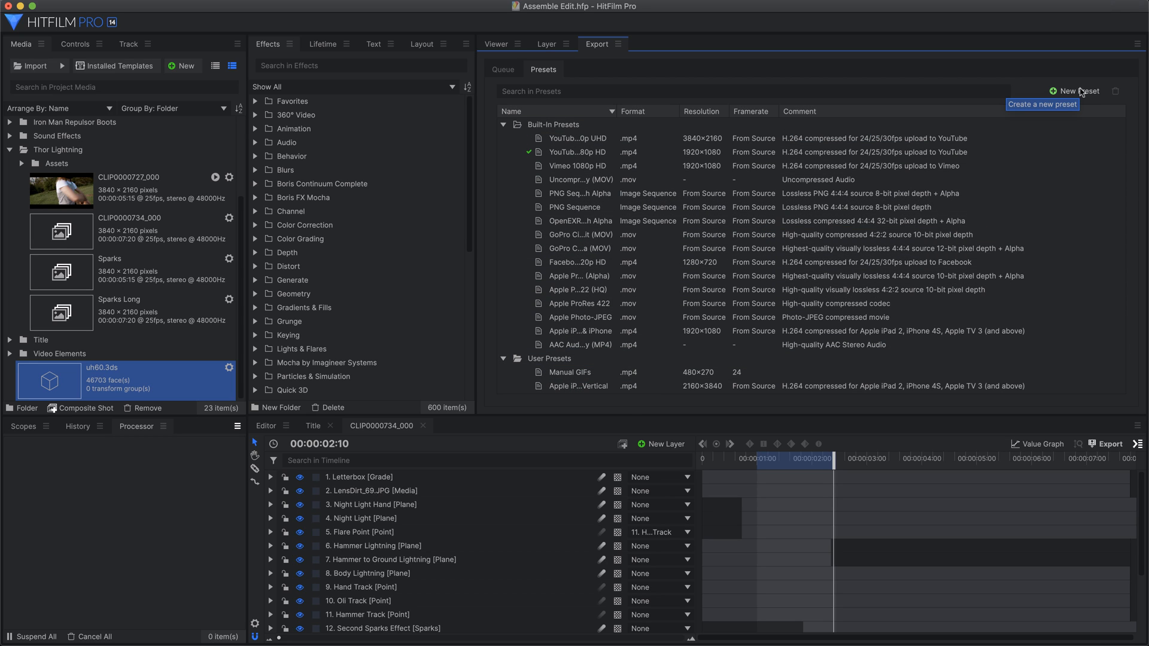
right_click(568, 198)
mouse_move(613, 210)
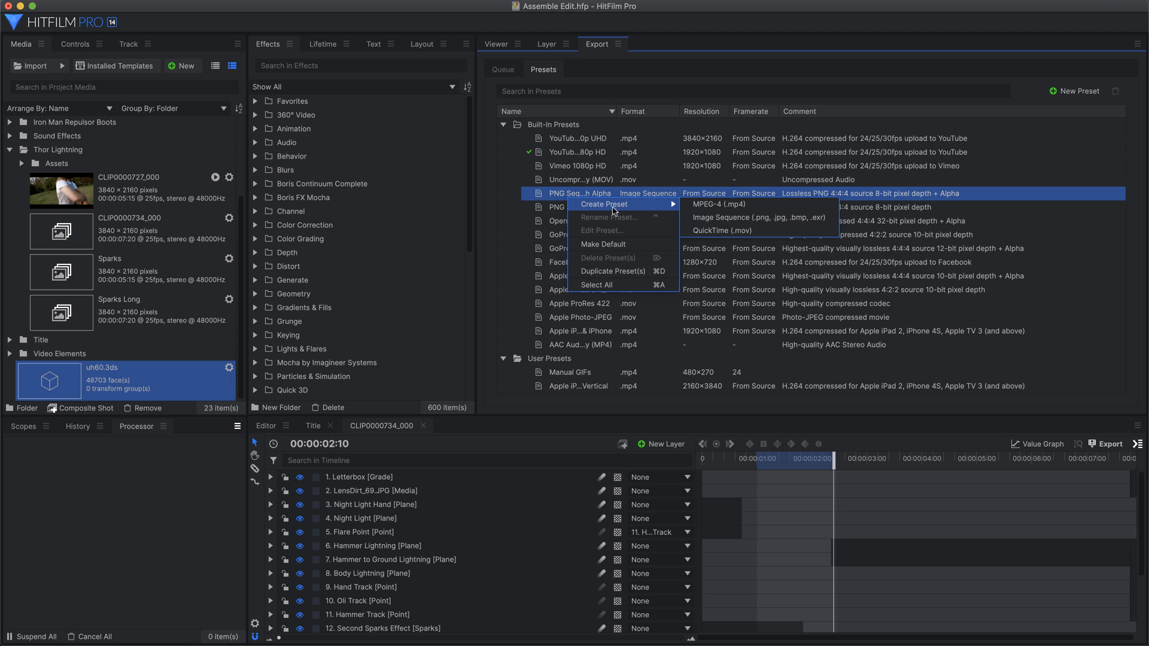
left_click(509, 217)
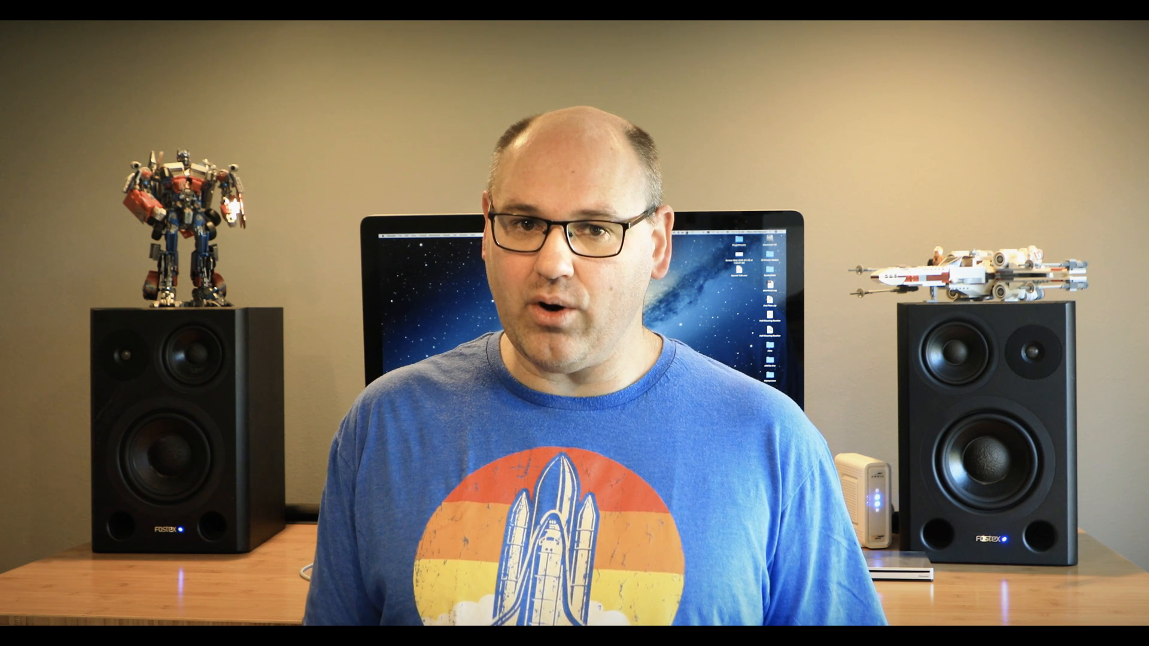